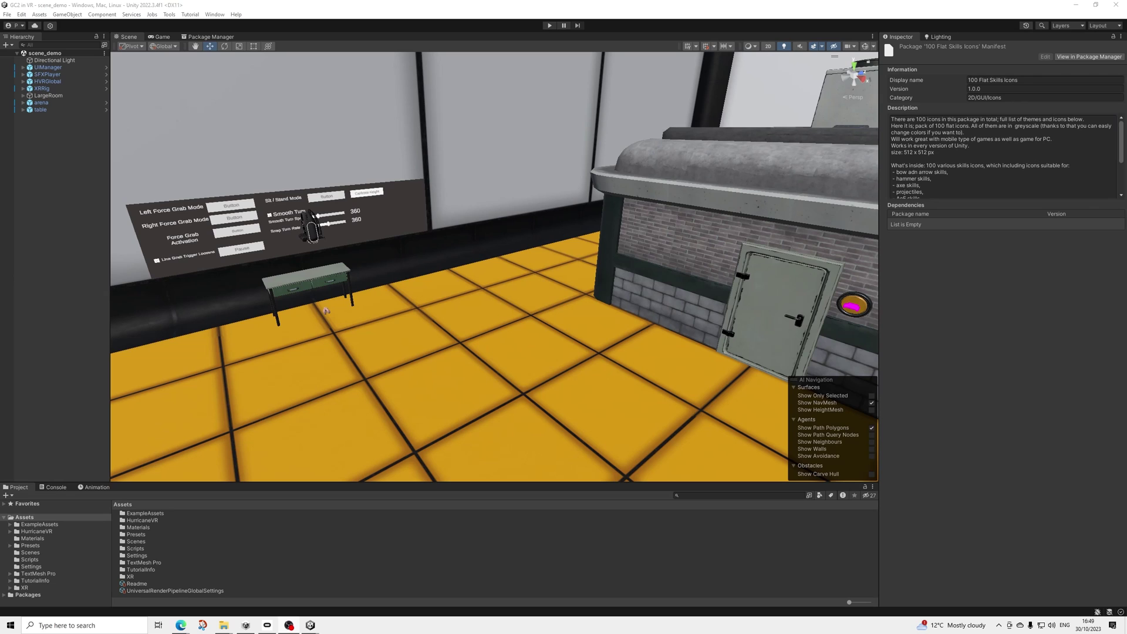
Play-test the VR demo scene, and stop the playback
{"action": "right_click_drag", "start_coordinate": [558, 345], "coordinate": [487, 346]}
{"action": "scroll", "coordinate": [487, 345], "scroll_direction": "up", "scroll_amount": 2}
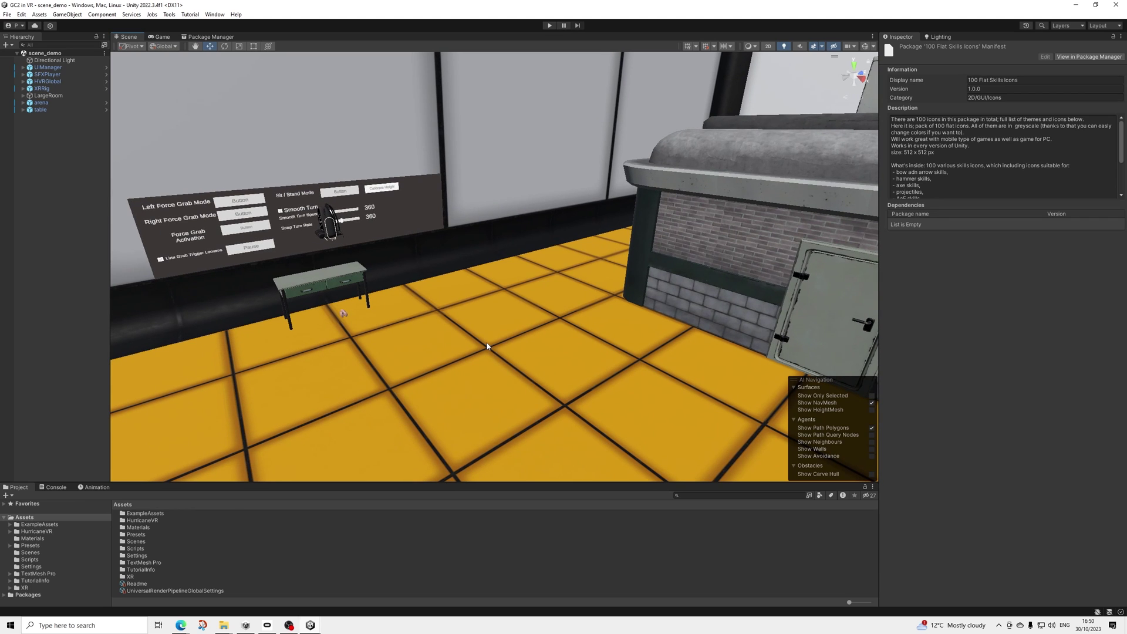
{"action": "scroll", "coordinate": [486, 346], "scroll_direction": "down", "scroll_amount": 2}
{"action": "scroll", "coordinate": [527, 342], "scroll_direction": "up", "scroll_amount": 2}
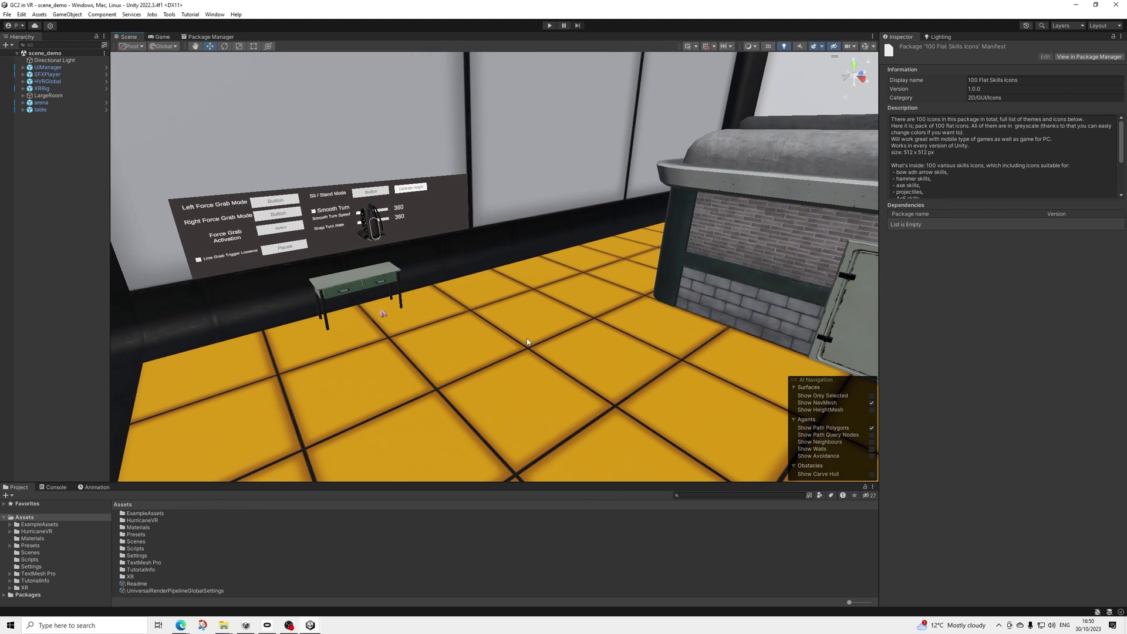
{"action": "right_click_drag", "start_coordinate": [519, 313], "coordinate": [495, 326]}
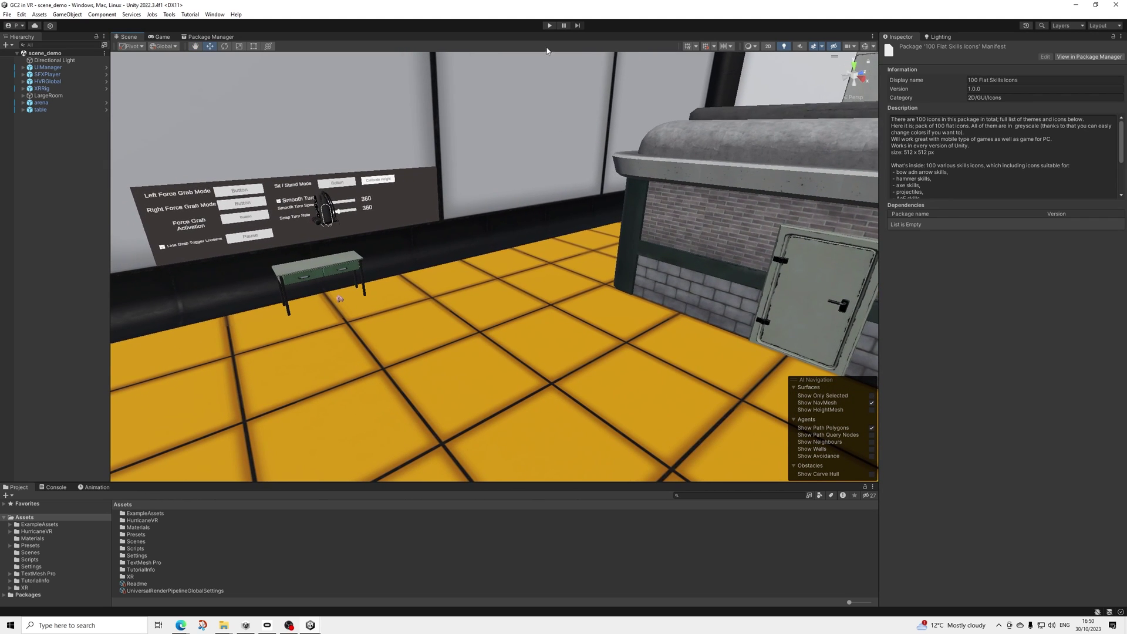
{"action": "left_click", "coordinate": [550, 27]}
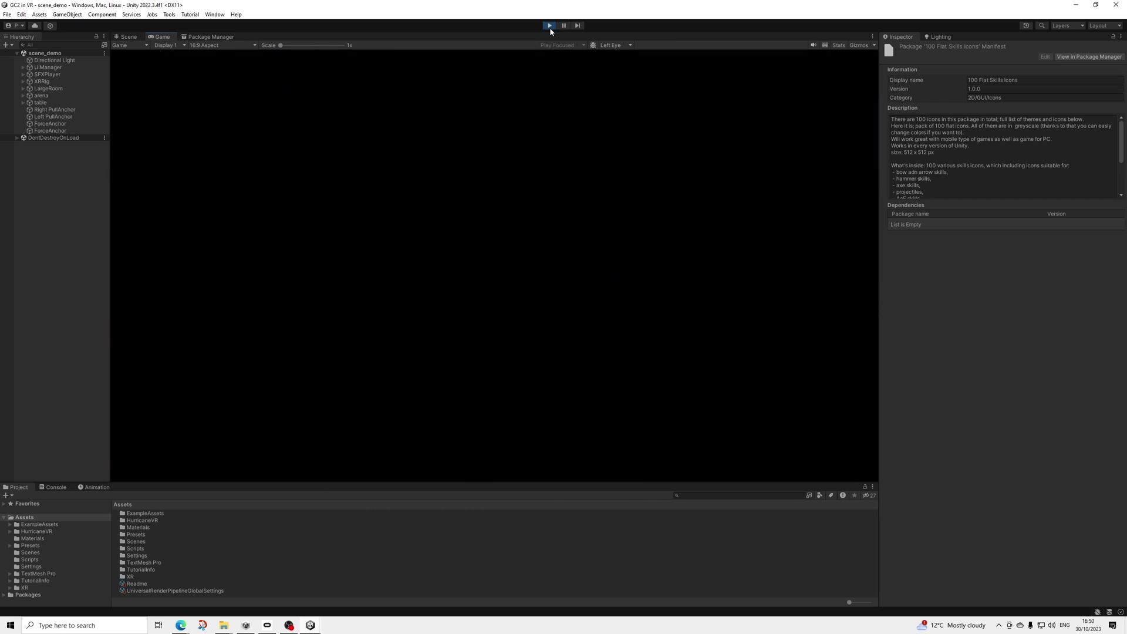
{"action": "left_click", "coordinate": [549, 27]}
Find "game creator" among the owned asset packages and import all of Game Creator 2, installing its package dependencies
{"action": "left_click", "coordinate": [214, 36]}
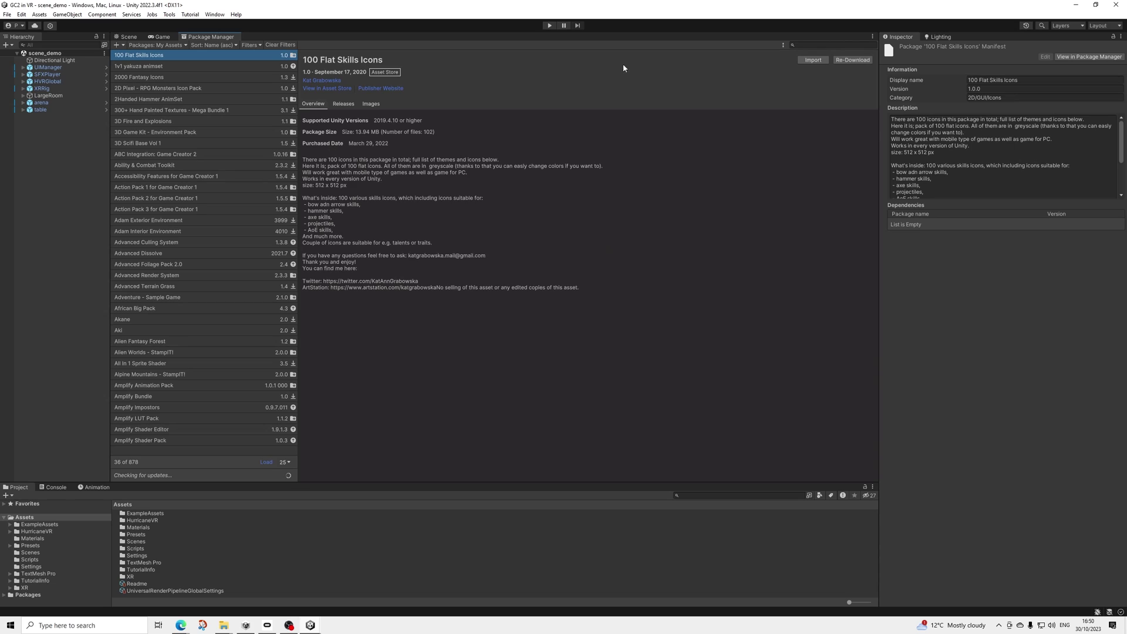
{"action": "type", "text": "reator"}
{"action": "left_click", "coordinate": [834, 46]}
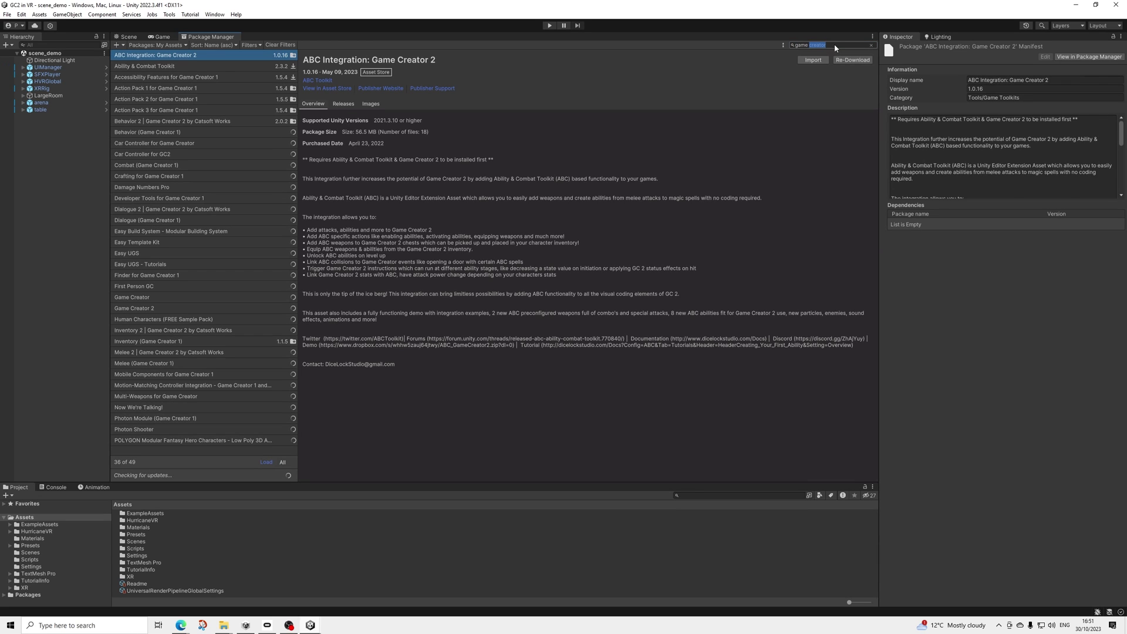
{"action": "left_click", "coordinate": [176, 311]}
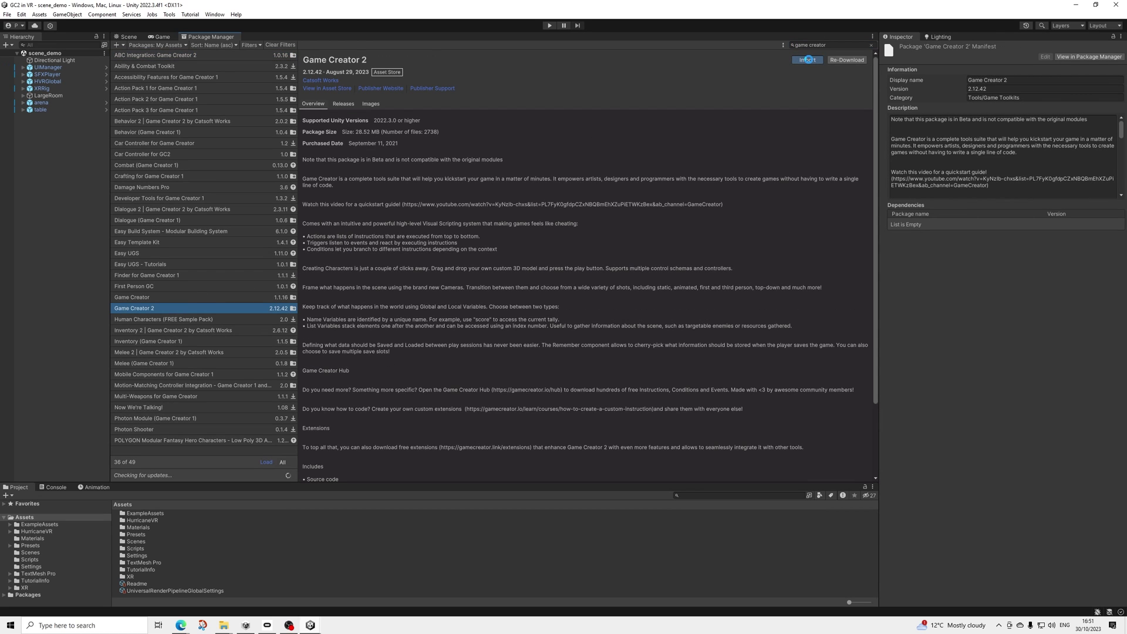
{"action": "left_click", "coordinate": [807, 60]}
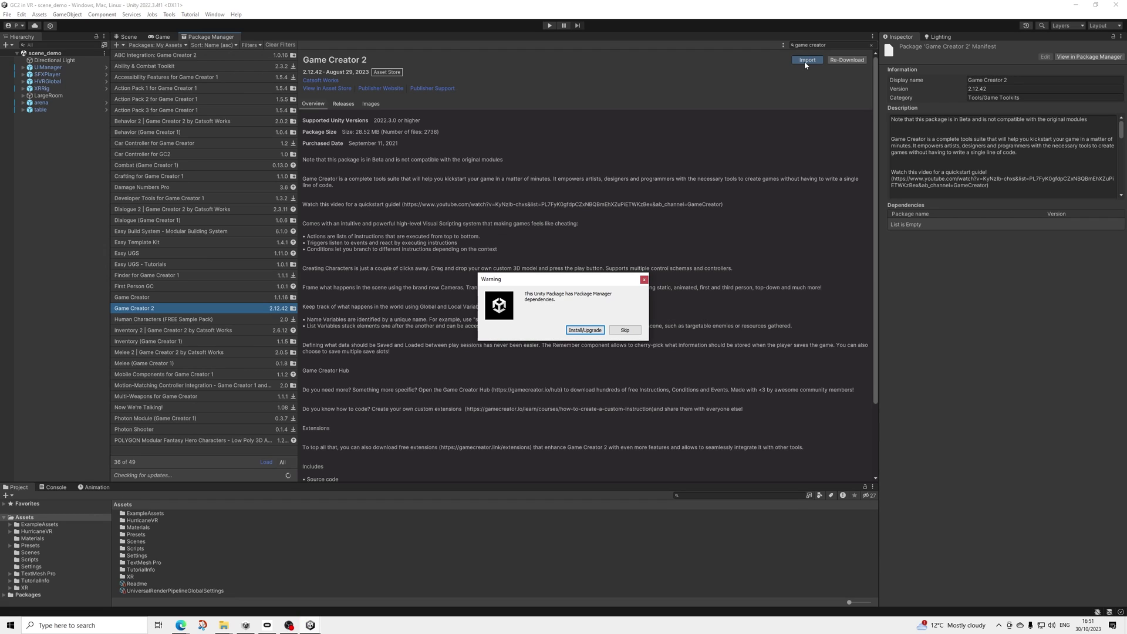
{"action": "left_click", "coordinate": [581, 330]}
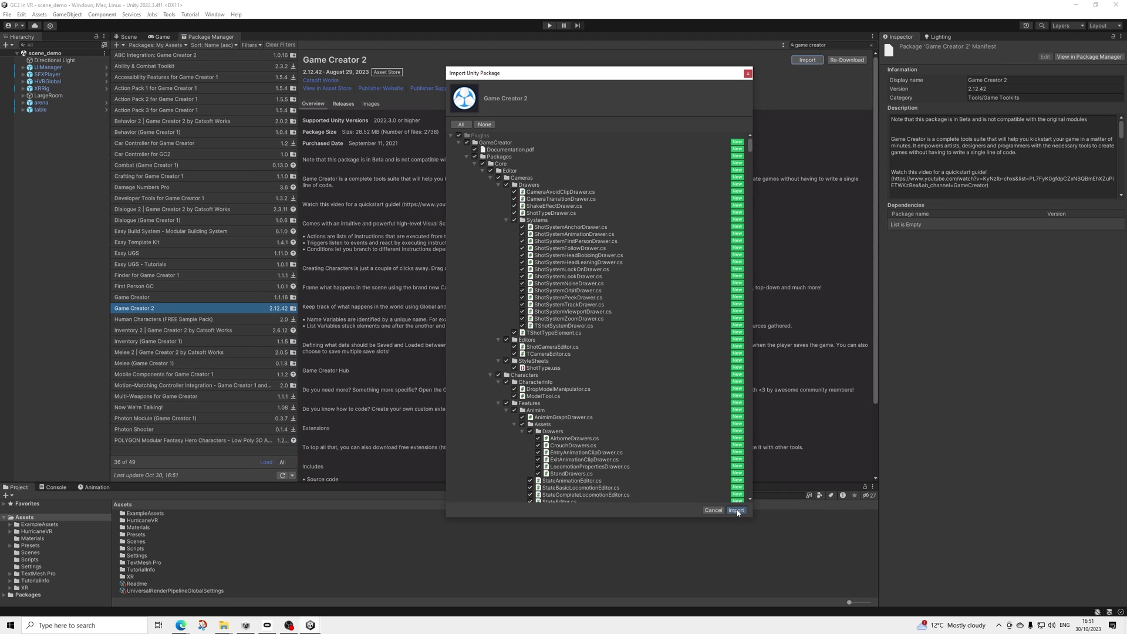
{"action": "left_click", "coordinate": [736, 510]}
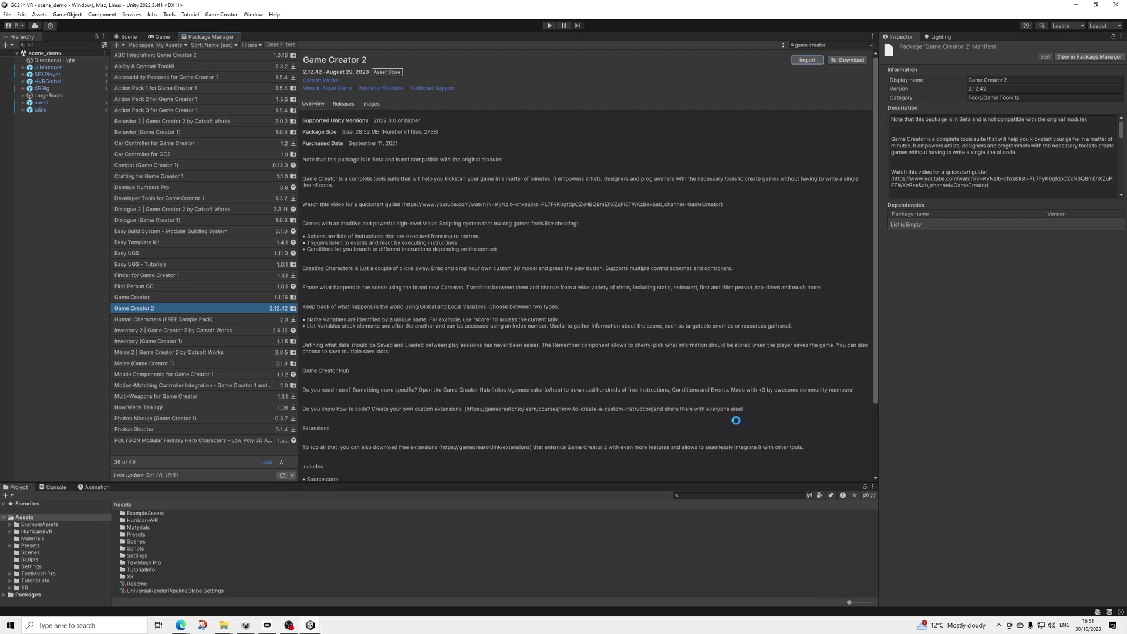
Clear the console and play-test the demo scene with Game Creator 2 imported, stopping playback at the end
{"action": "left_click", "coordinate": [51, 487]}
{"action": "left_click", "coordinate": [9, 496]}
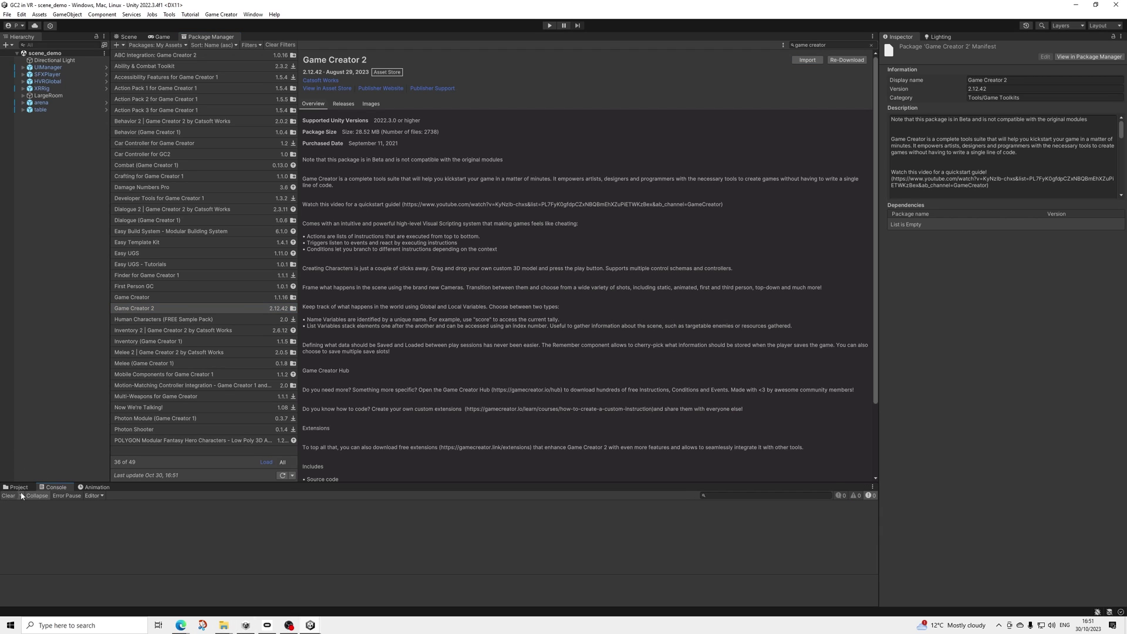
{"action": "left_click", "coordinate": [128, 36]}
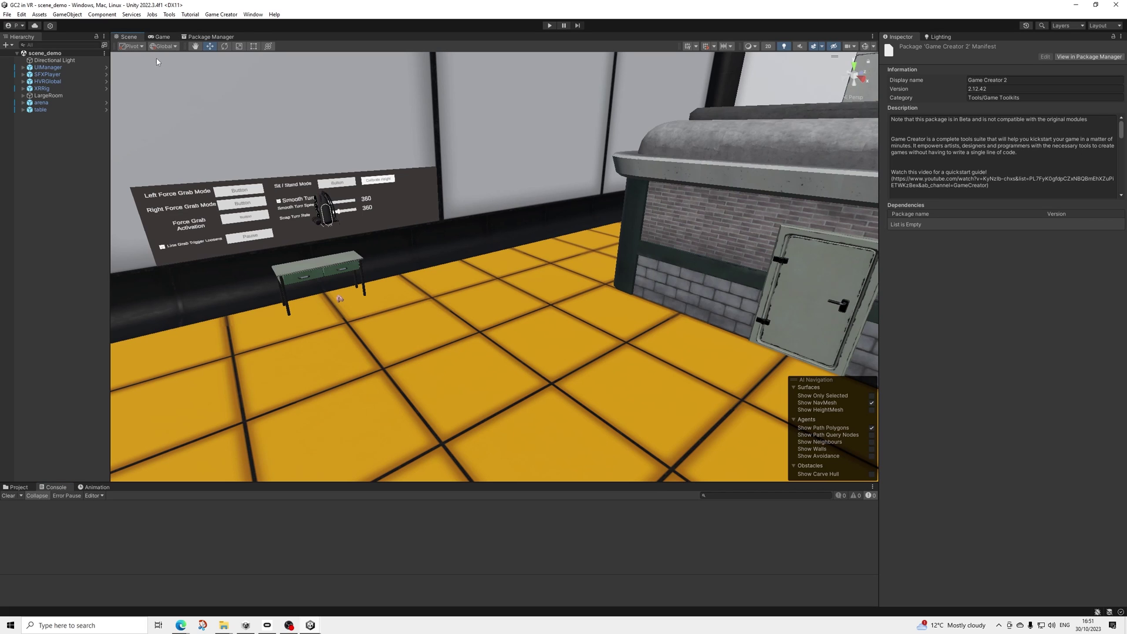
{"action": "middle_click_drag", "start_coordinate": [580, 323], "coordinate": [581, 32]}
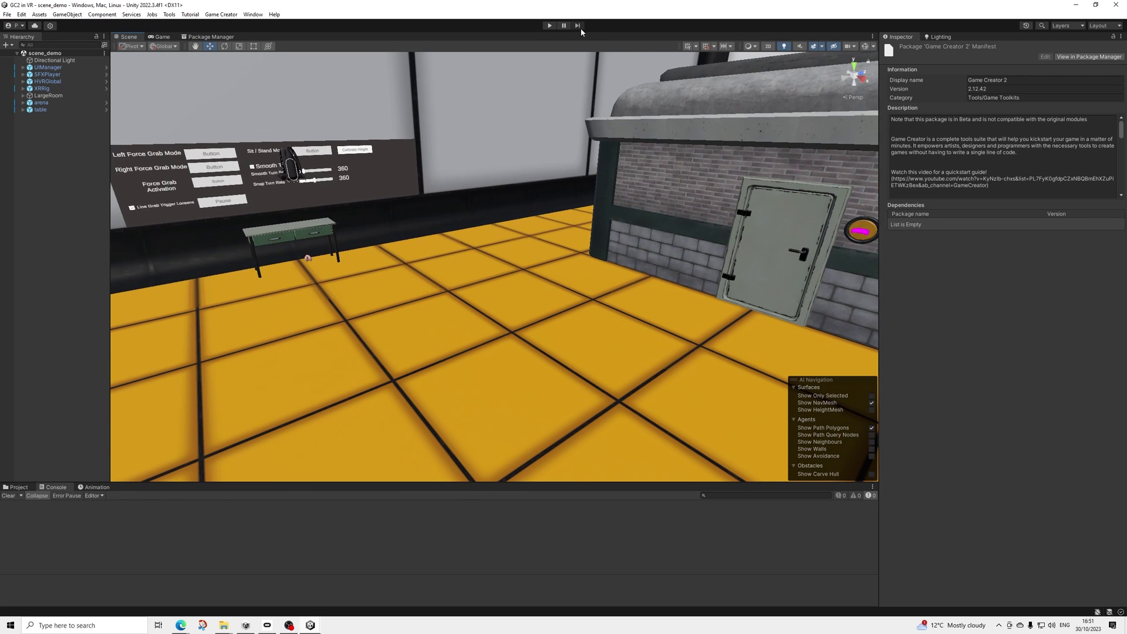
{"action": "left_click", "coordinate": [549, 26]}
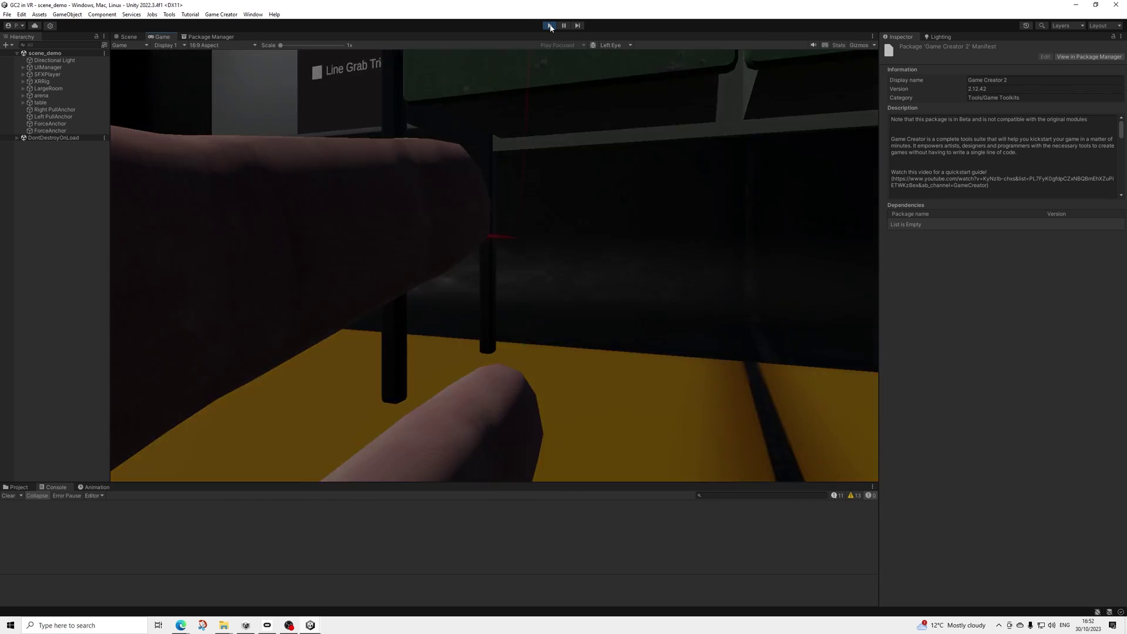
{"action": "left_click", "coordinate": [550, 26]}
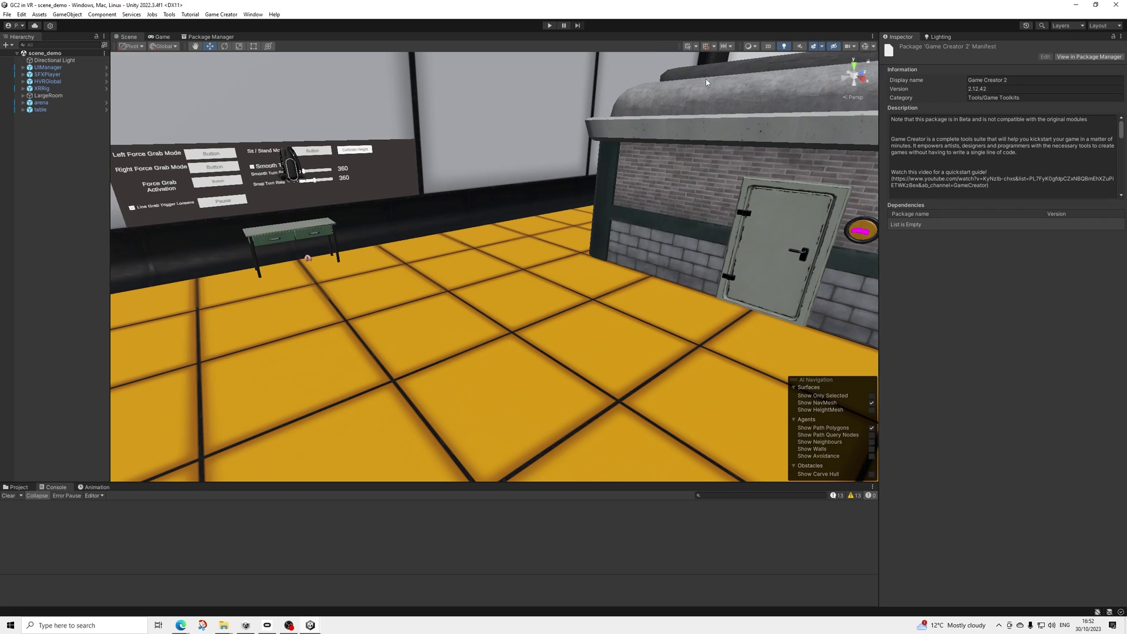
Switch to Unity Hub and set up a new project with editor version 2022.3.4f1 and the VR Core template
{"action": "left_click", "coordinate": [1076, 6]}
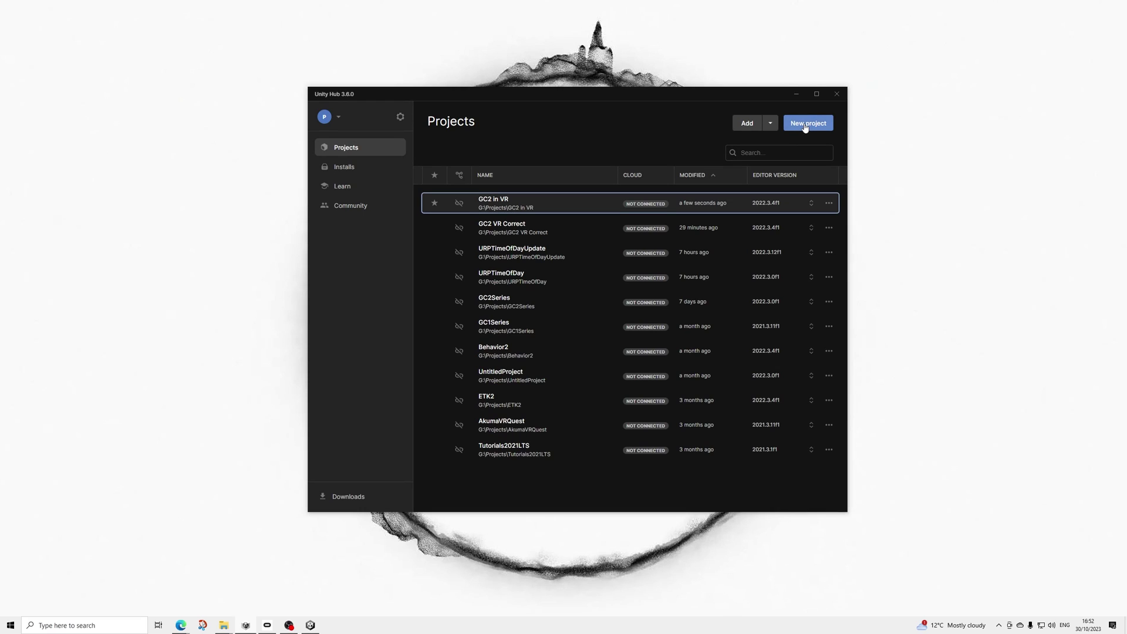
{"action": "left_click", "coordinate": [806, 123]}
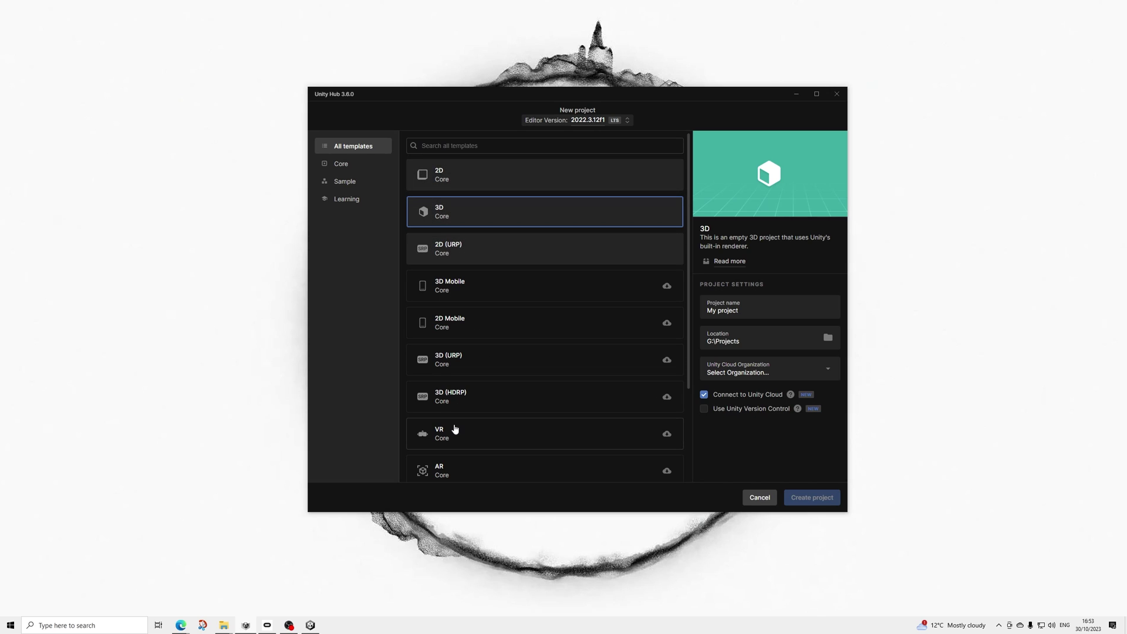
{"action": "left_click", "coordinate": [581, 122]}
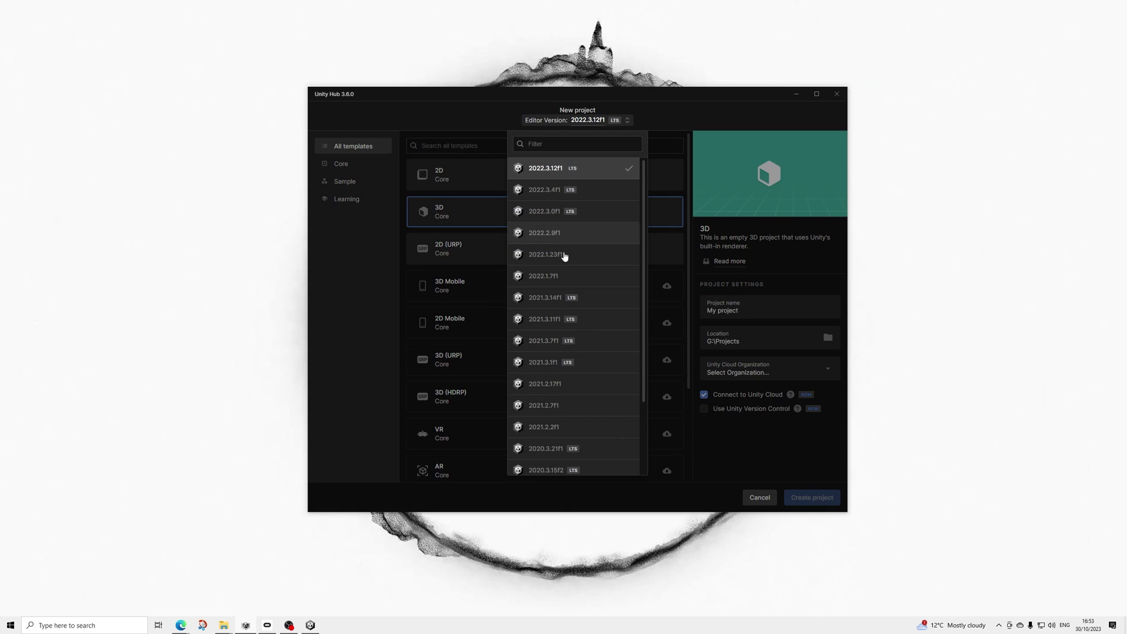
{"action": "left_click", "coordinate": [546, 190]}
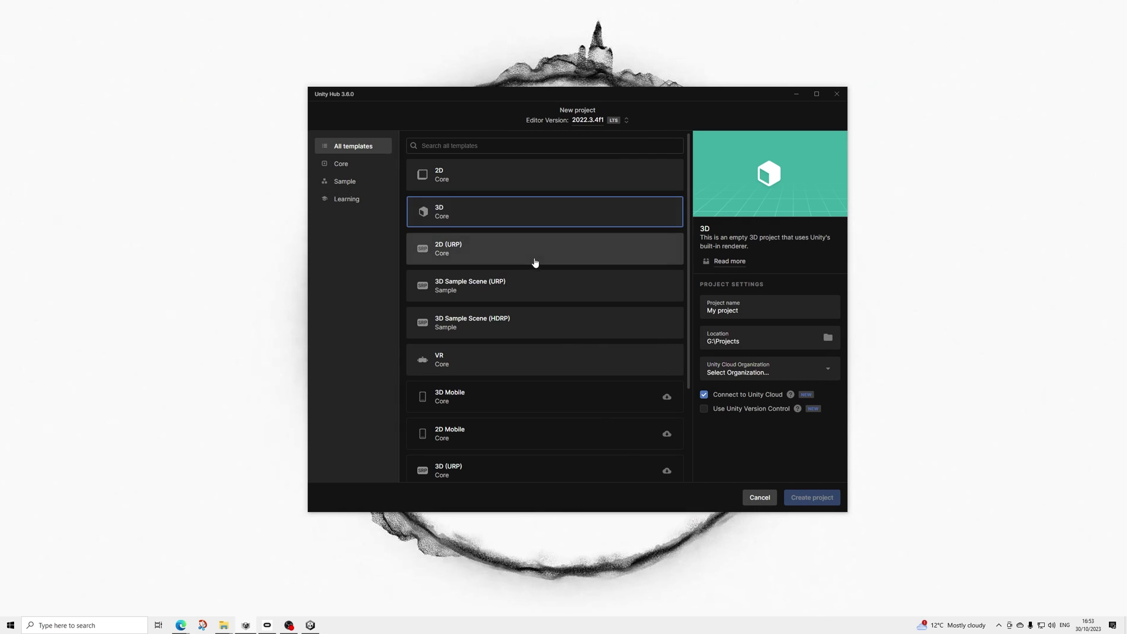
{"action": "left_click", "coordinate": [505, 360]}
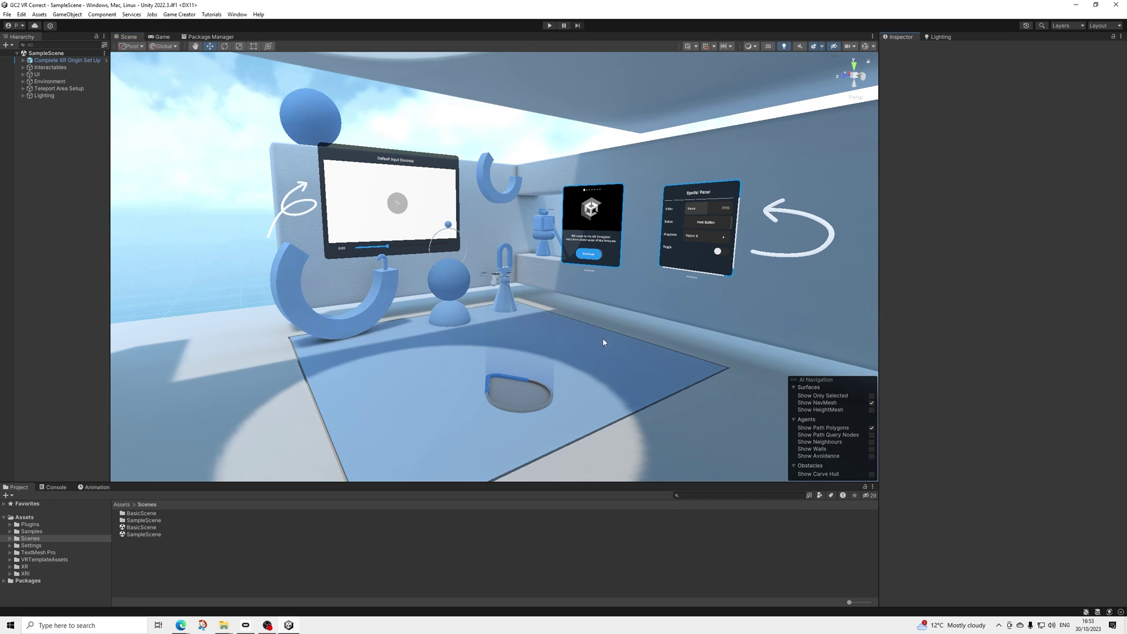
Check the Plugins folder for GameCreator and play-test the VR template's SampleScene, stopping playback at the end
{"action": "middle_click_drag", "start_coordinate": [603, 342], "coordinate": [460, 327]}
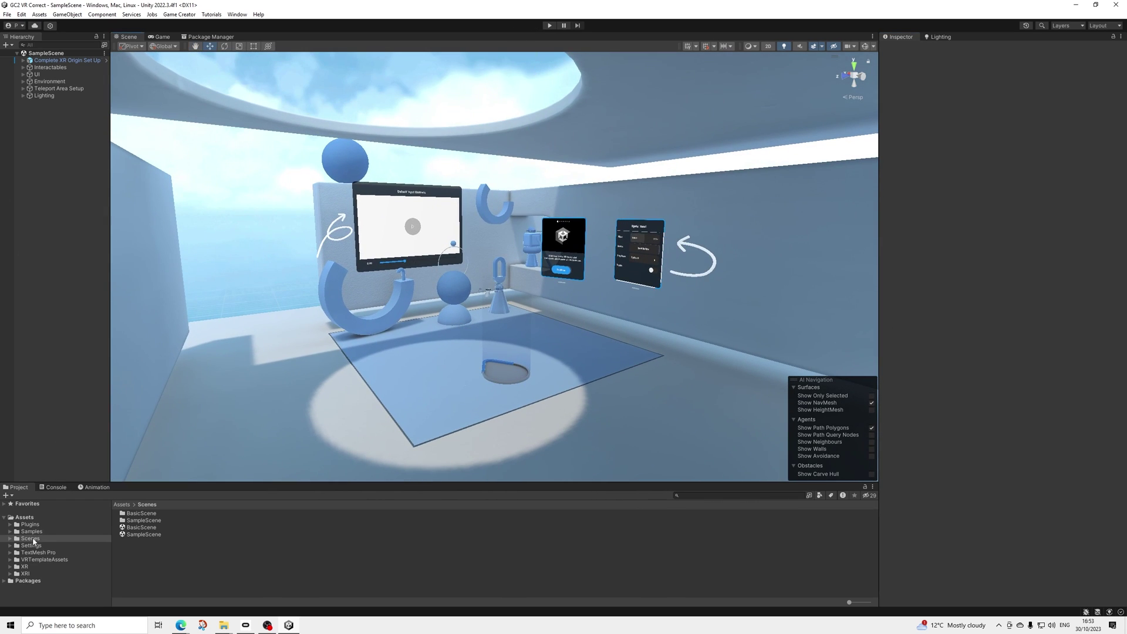
{"action": "left_click", "coordinate": [31, 525]}
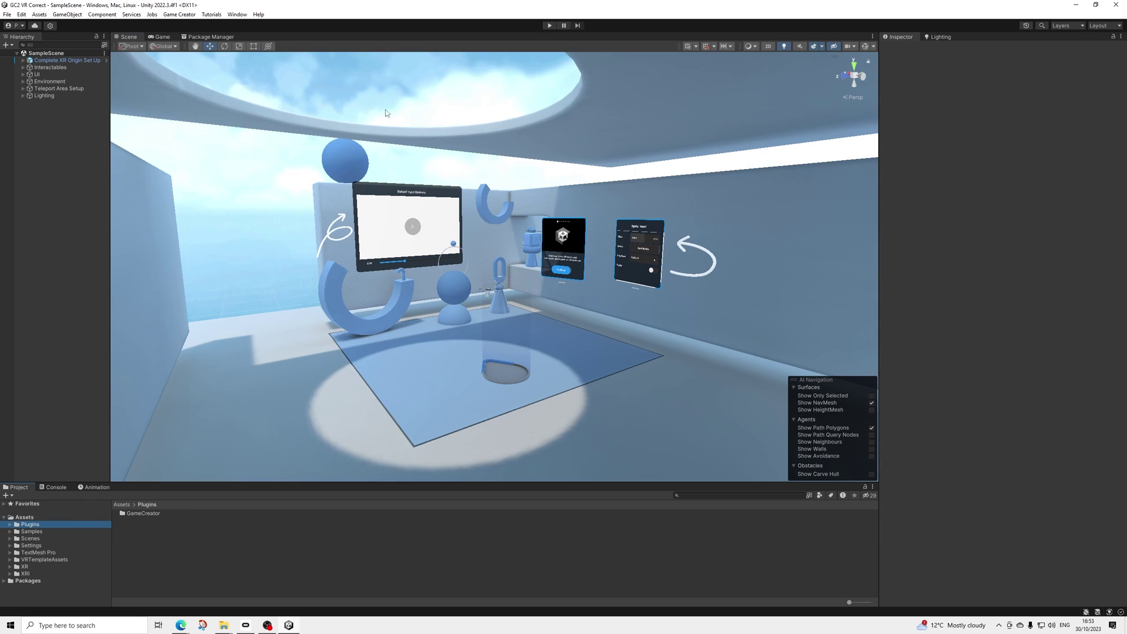
{"action": "left_click", "coordinate": [549, 25]}
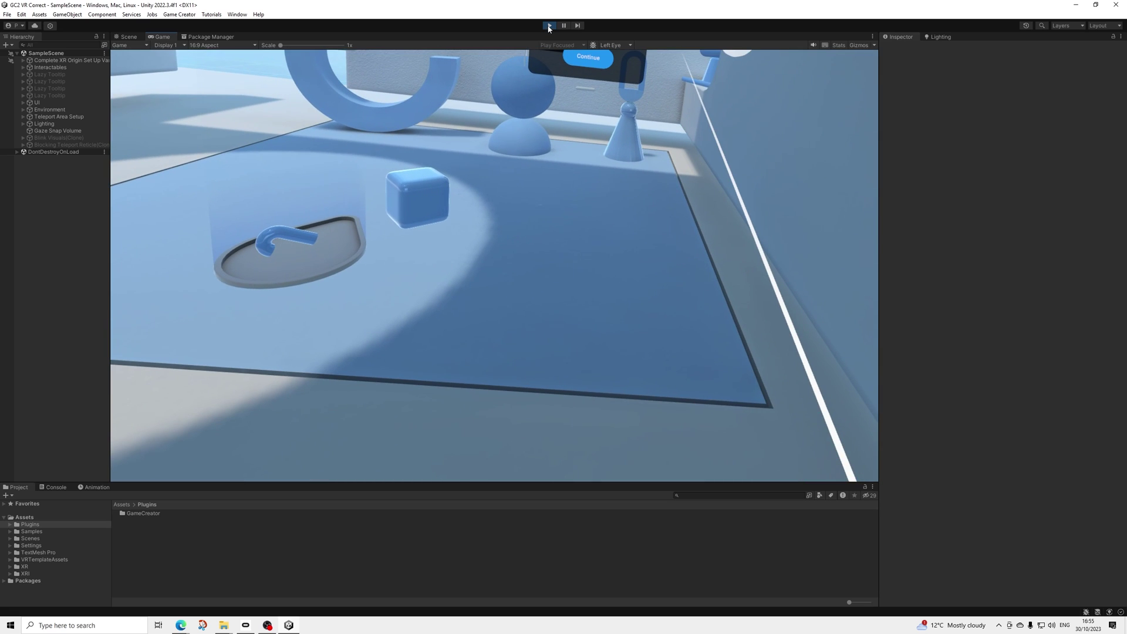
{"action": "left_click", "coordinate": [548, 26]}
Examine the sample room's video screen, interactable objects and interface panels from several viewpoints
{"action": "scroll", "coordinate": [460, 206], "scroll_direction": "up", "scroll_amount": 2}
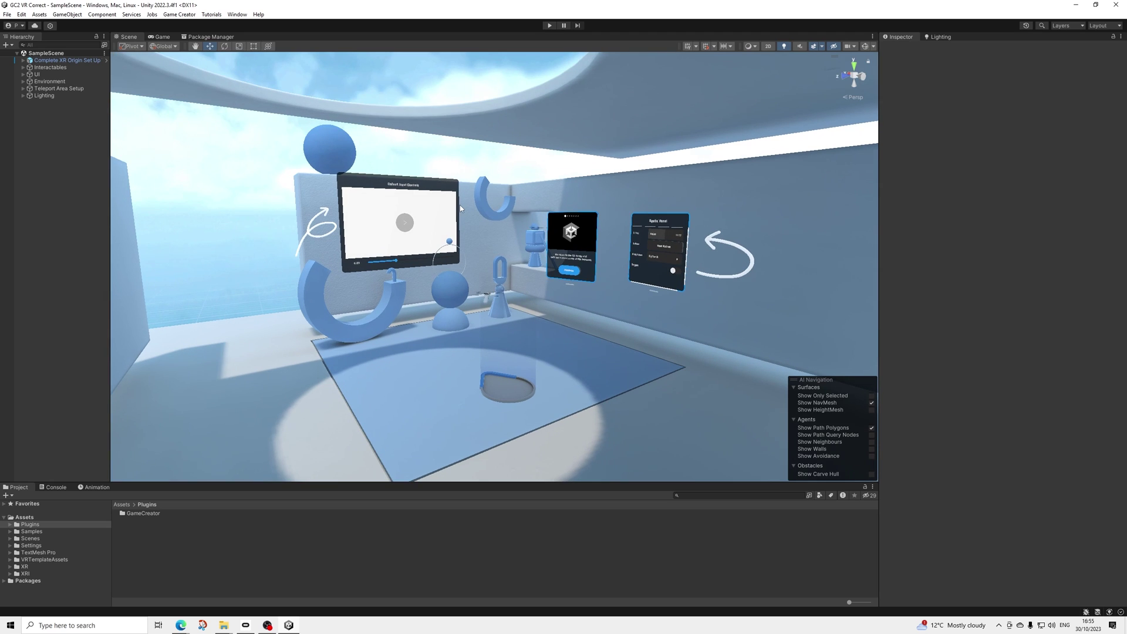
{"action": "middle_click_drag", "start_coordinate": [454, 216], "coordinate": [448, 206]}
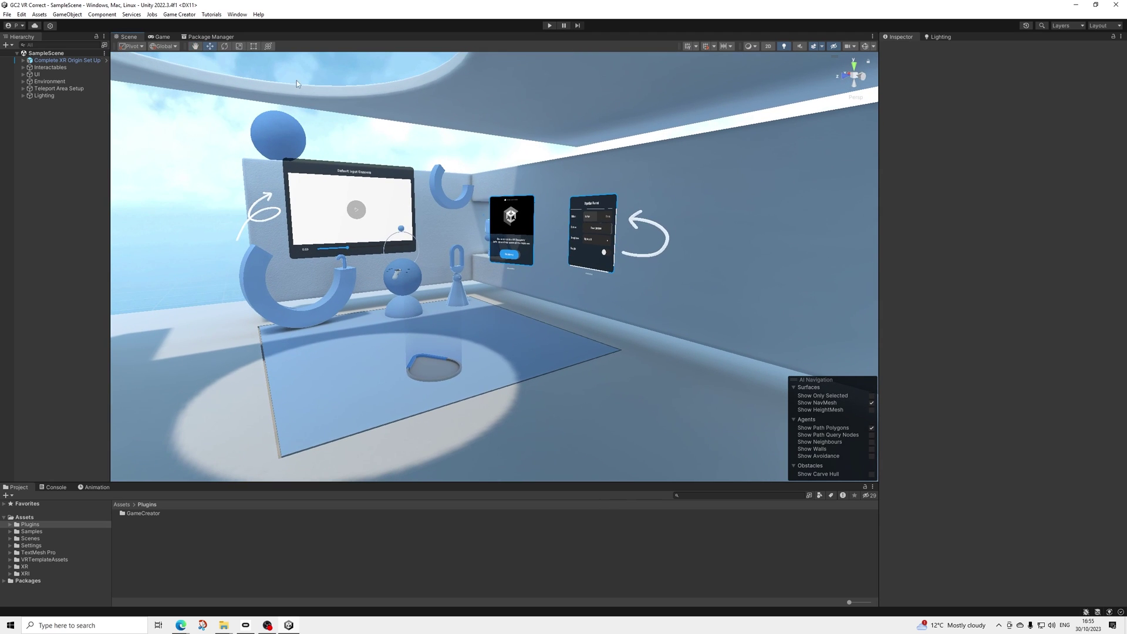
{"action": "scroll", "coordinate": [449, 240], "scroll_direction": "up", "scroll_amount": 4}
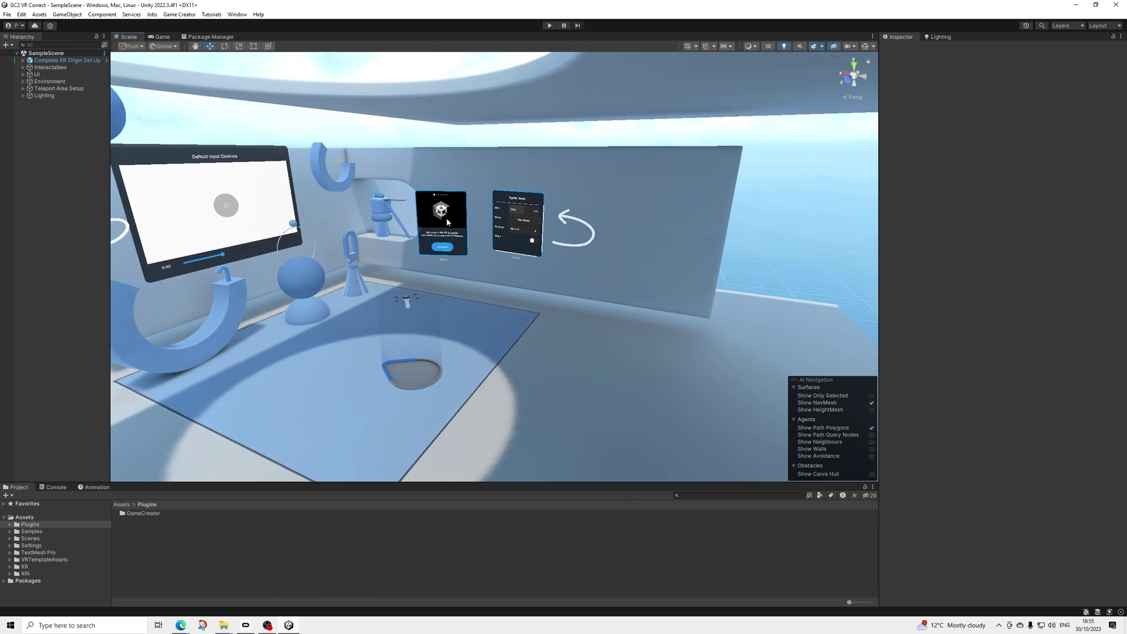
{"action": "middle_click_drag", "start_coordinate": [373, 247], "coordinate": [313, 240]}
{"action": "right_click_drag", "start_coordinate": [312, 240], "coordinate": [544, 281]}
{"action": "scroll", "coordinate": [544, 281], "scroll_direction": "down", "scroll_amount": 5}
{"action": "middle_click_drag", "start_coordinate": [554, 301], "coordinate": [538, 330]}
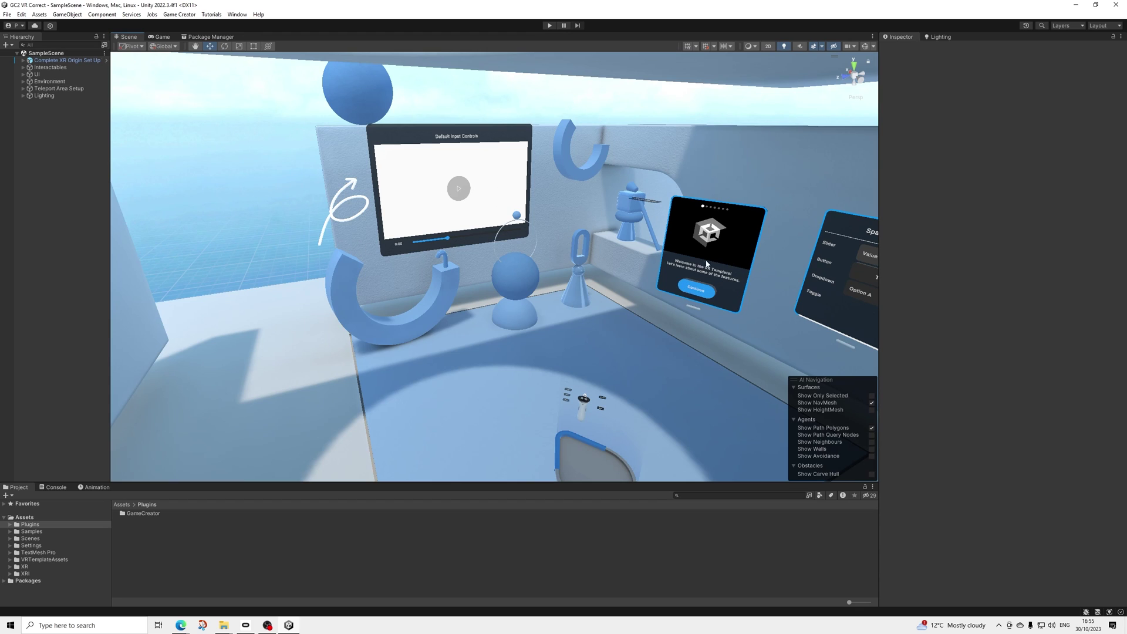
{"action": "right_click_drag", "start_coordinate": [570, 279], "coordinate": [771, 240]}
{"action": "right_click_drag", "start_coordinate": [479, 345], "coordinate": [510, 335]}
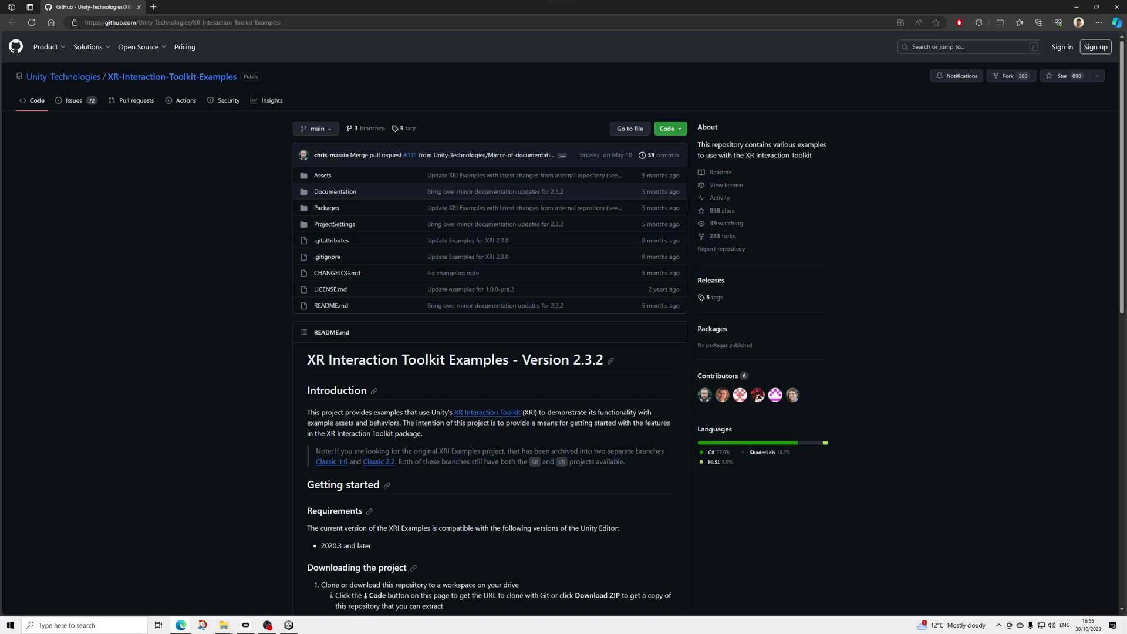
Read the XR-Interaction-Toolkit-Examples README on GitHub for requirements and setup, and check the repository's code download options
{"action": "scroll", "coordinate": [233, 259], "scroll_direction": "down", "scroll_amount": 10}
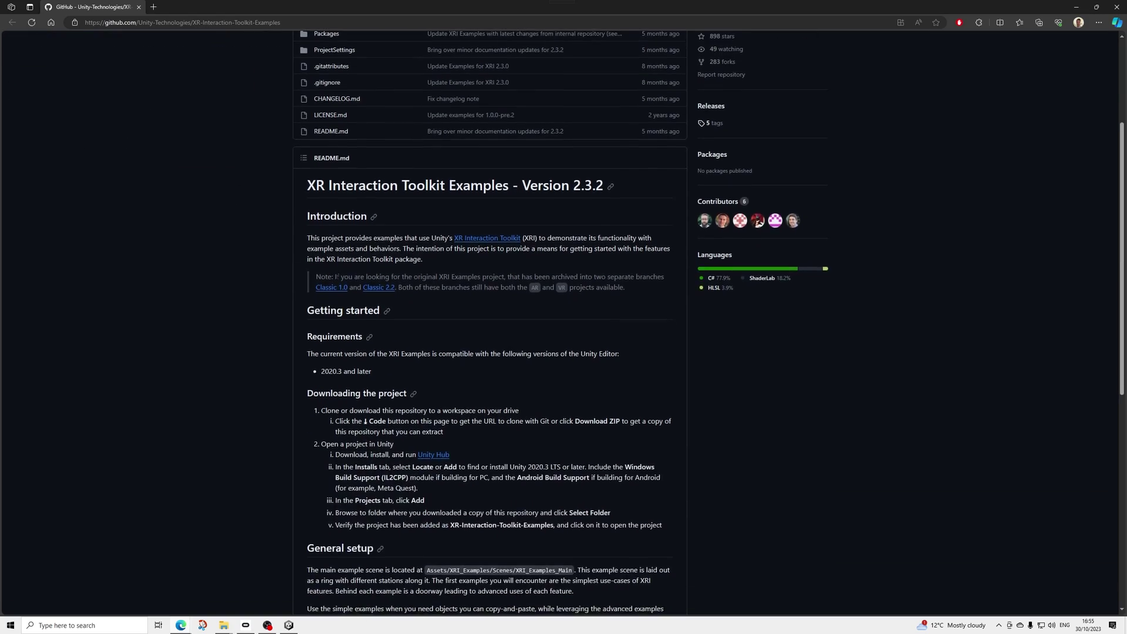
{"action": "scroll", "coordinate": [442, 365], "scroll_direction": "up", "scroll_amount": 10}
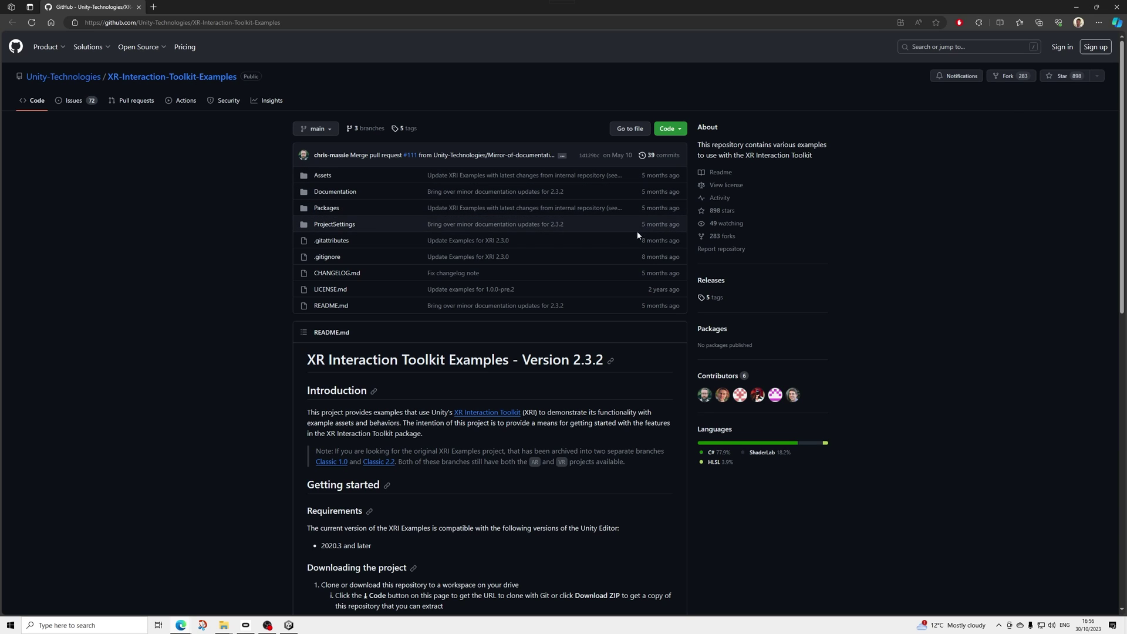
{"action": "scroll", "coordinate": [370, 236], "scroll_direction": "down", "scroll_amount": 1}
{"action": "scroll", "coordinate": [369, 237], "scroll_direction": "down", "scroll_amount": 8}
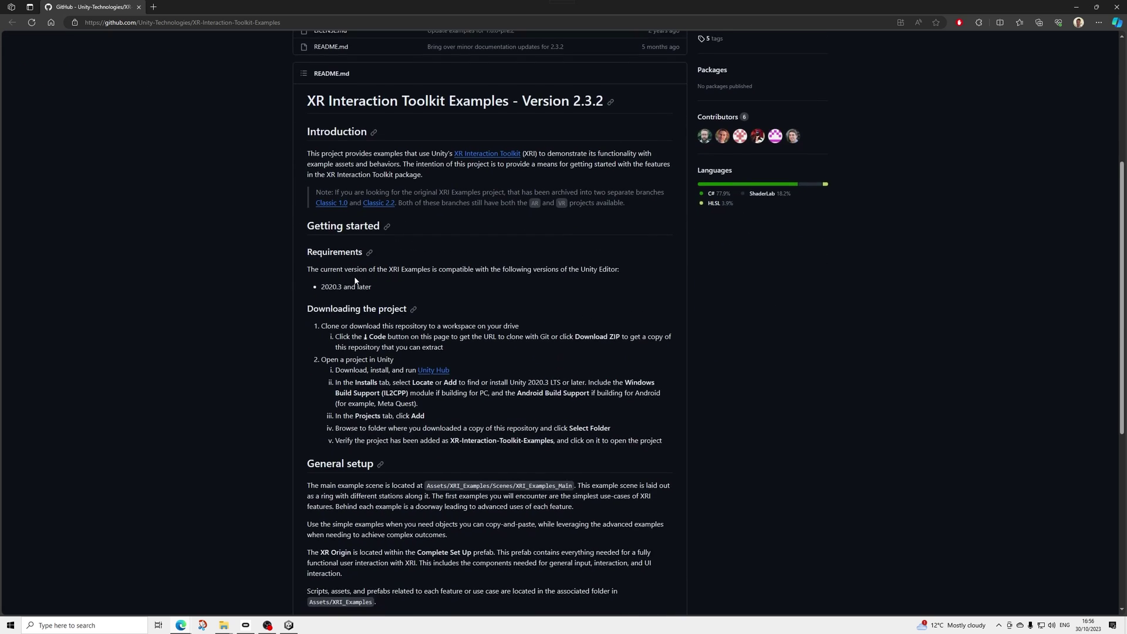
{"action": "scroll", "coordinate": [360, 277], "scroll_direction": "up", "scroll_amount": 6}
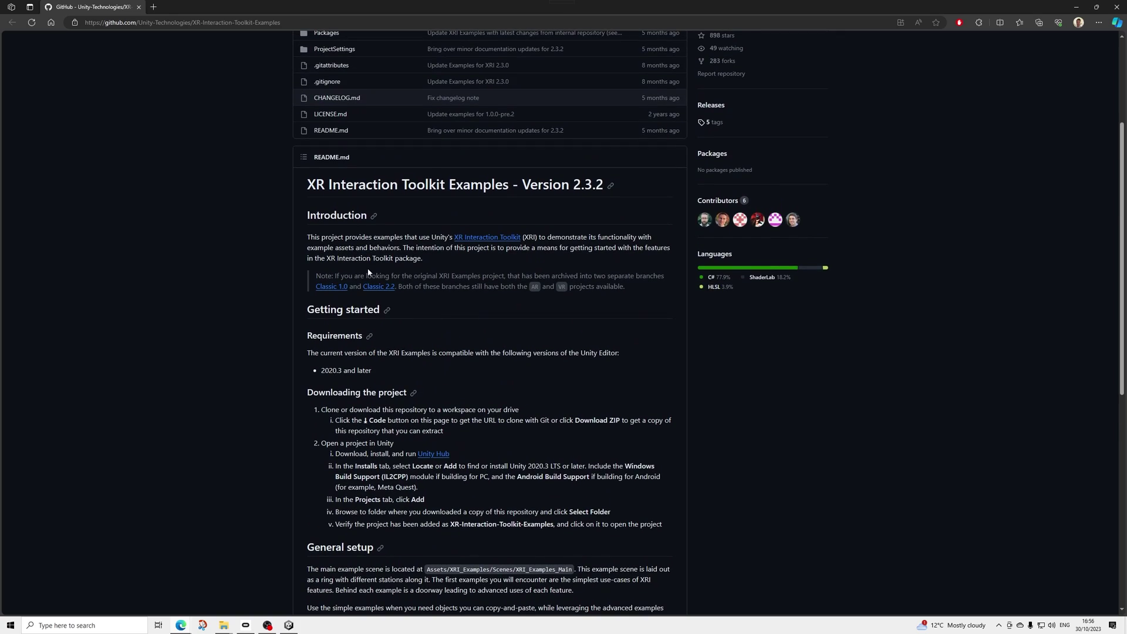
{"action": "scroll", "coordinate": [382, 270], "scroll_direction": "up", "scroll_amount": 3}
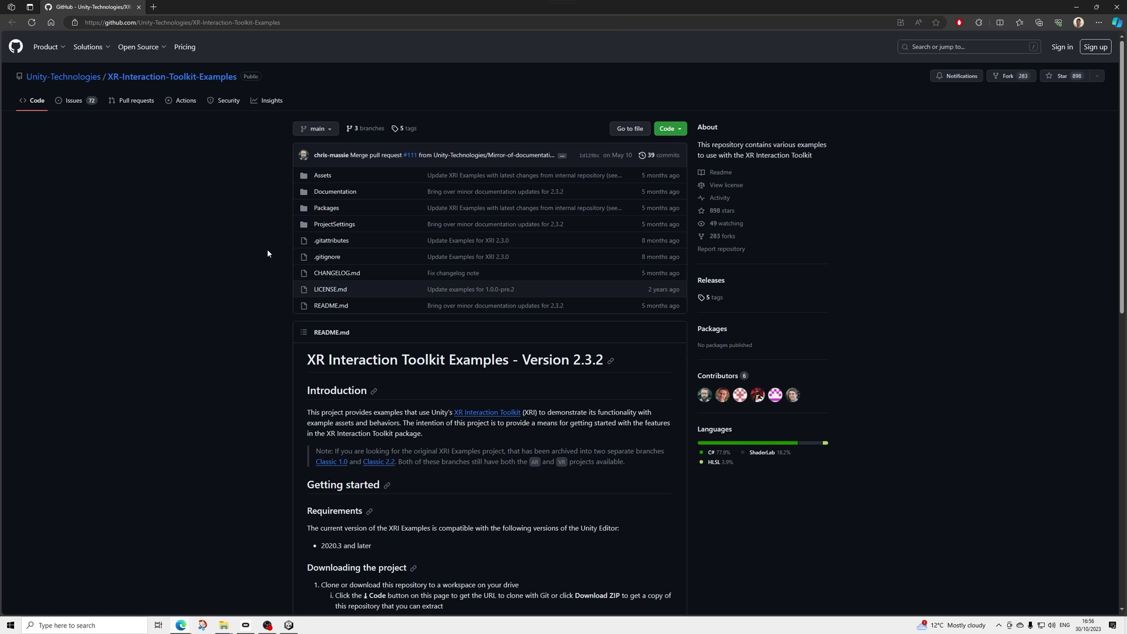
{"action": "left_click", "coordinate": [669, 128]}
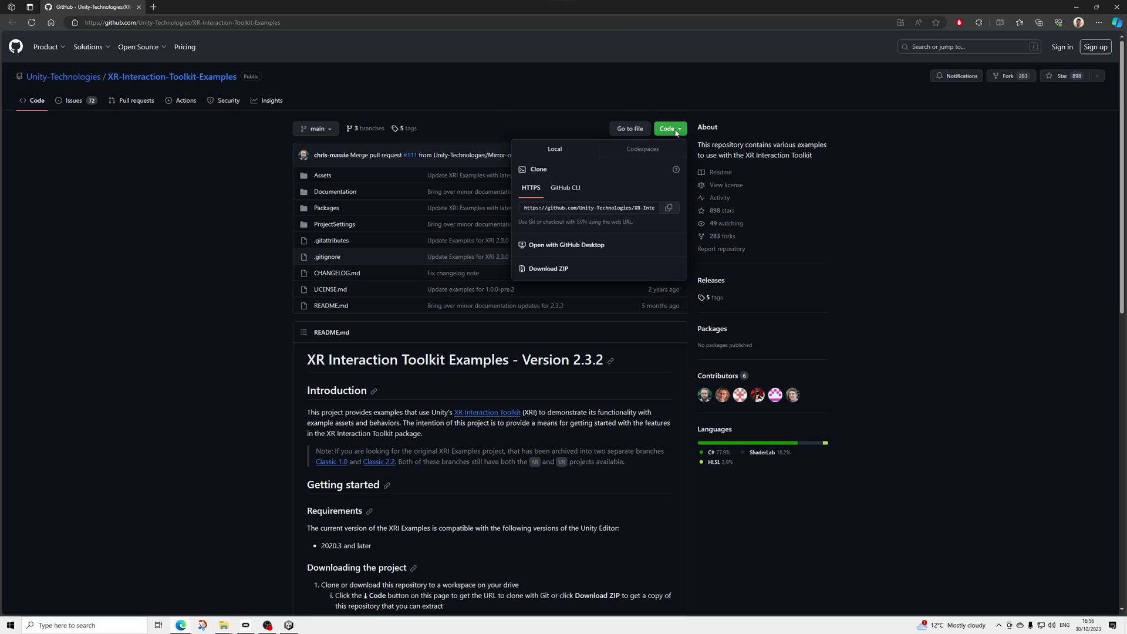
{"action": "key", "text": "Escape"}
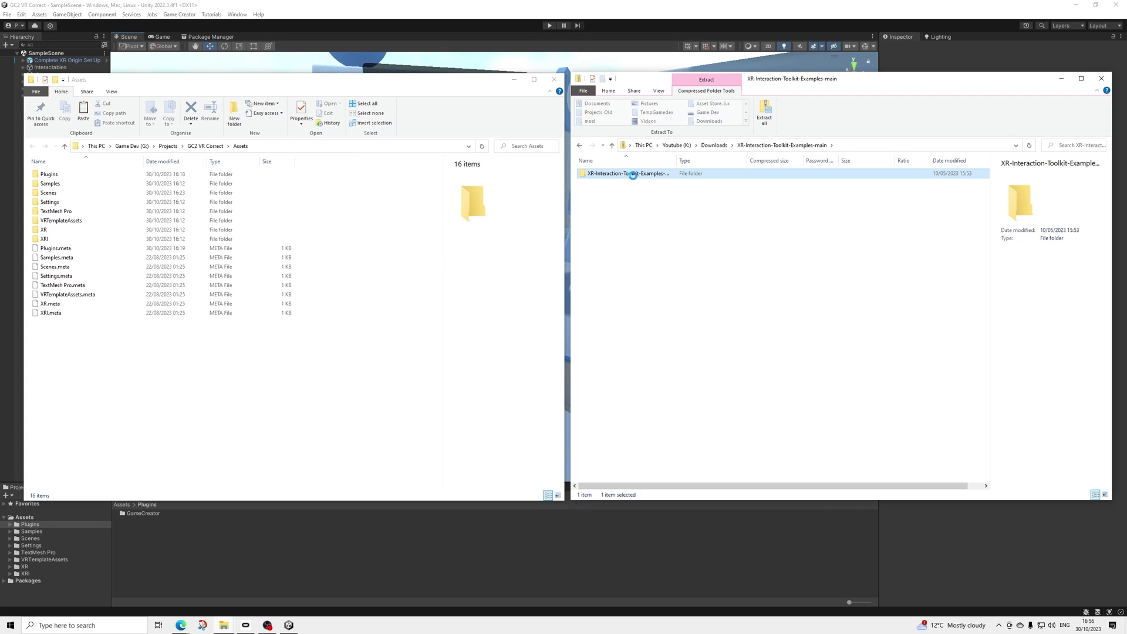
Copy the XRI_Examples folder from the downloaded archive's Assets into the GC2 VR Correct project's Assets folder, and return to Unity to import it
{"action": "double_click", "coordinate": [633, 175]}
{"action": "double_click", "coordinate": [596, 174]}
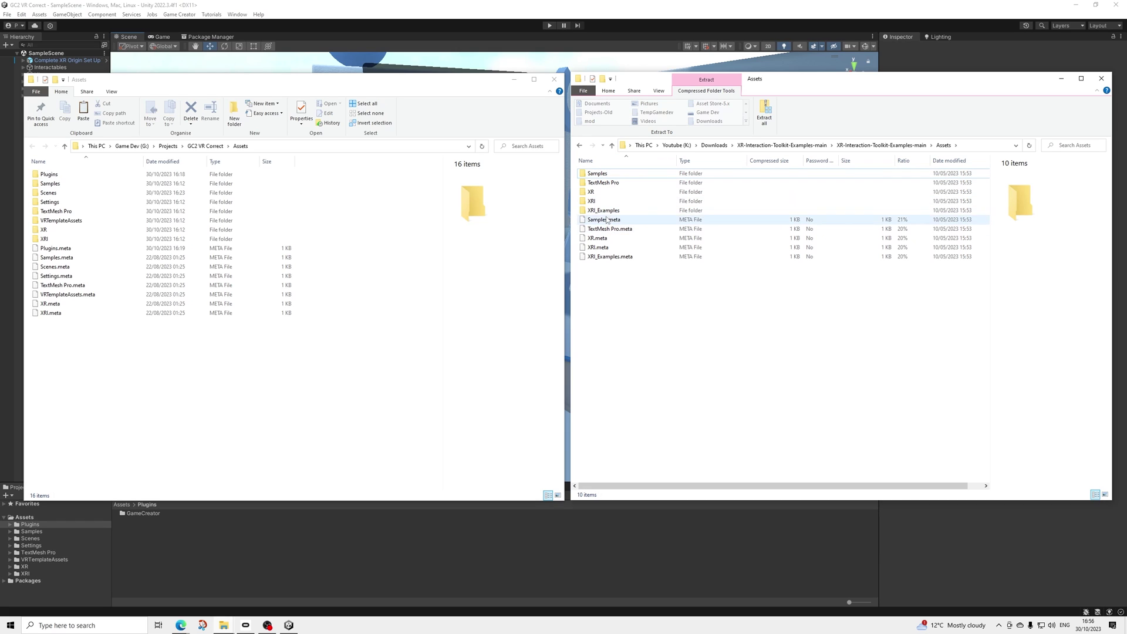
{"action": "left_click", "coordinate": [604, 210]}
{"action": "right_click", "coordinate": [607, 212]}
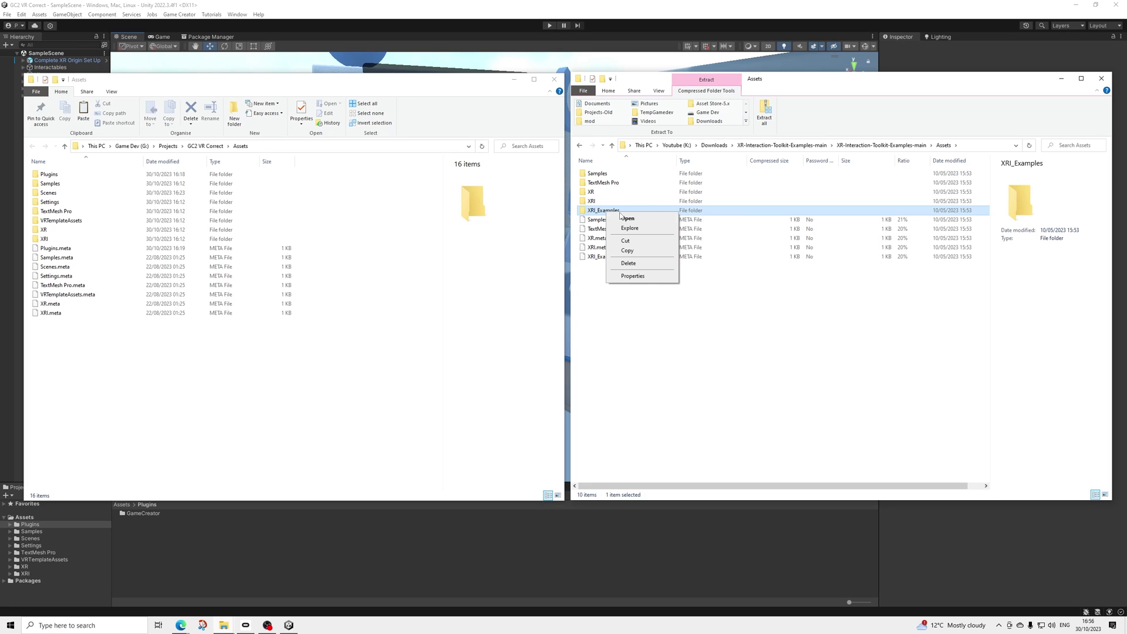
{"action": "left_click", "coordinate": [627, 252]}
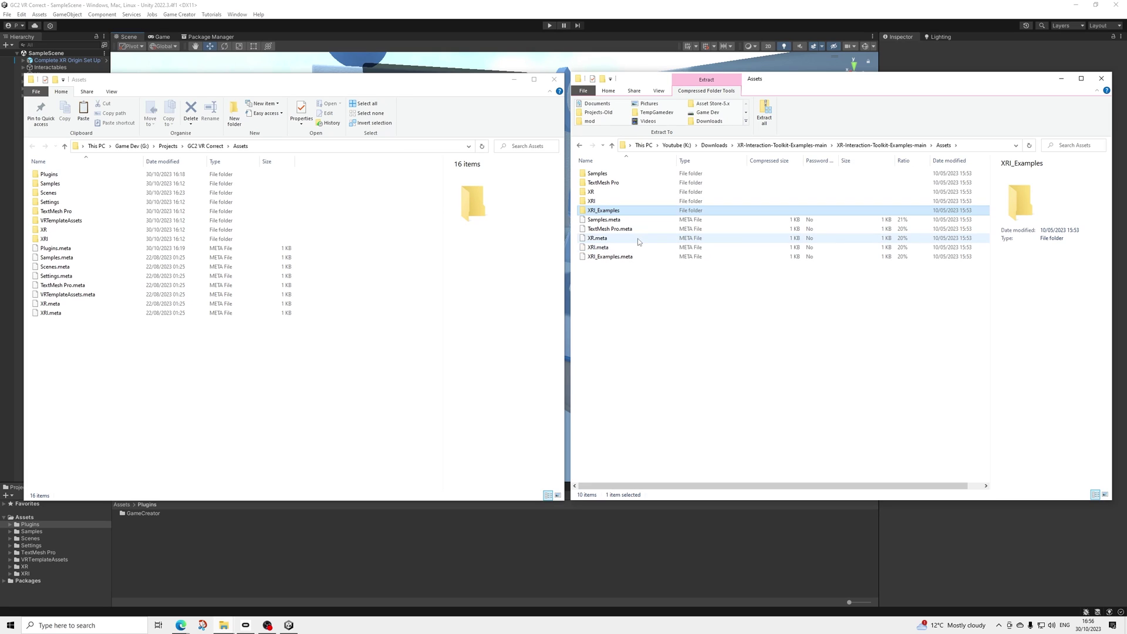
{"action": "right_click", "coordinate": [71, 353]}
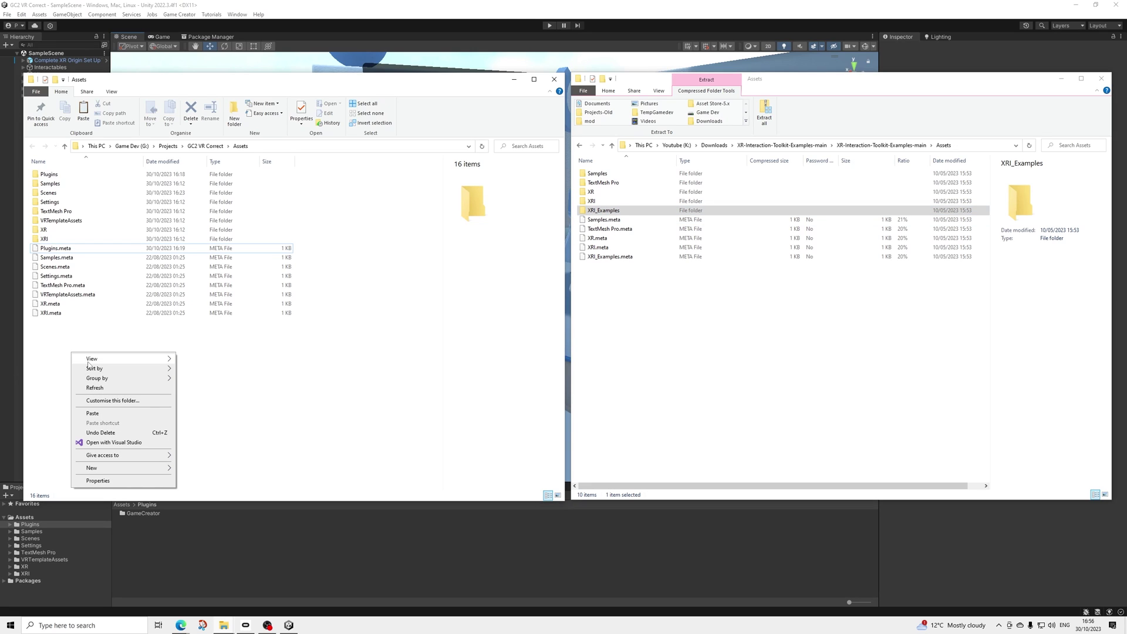
{"action": "left_click", "coordinate": [92, 414]}
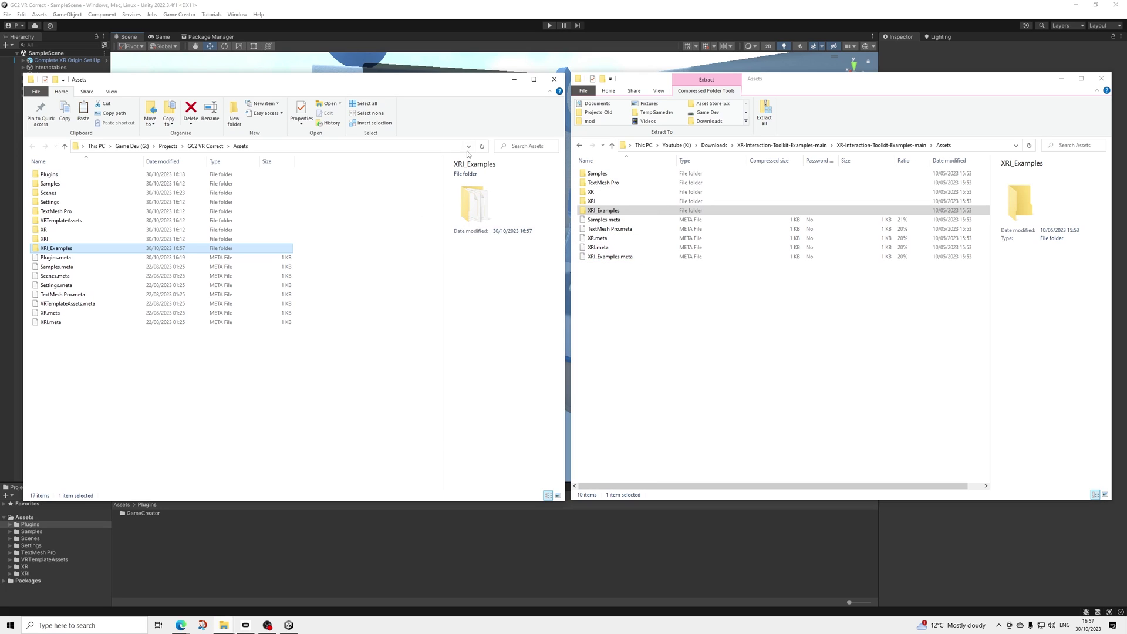
{"action": "left_click", "coordinate": [453, 17]}
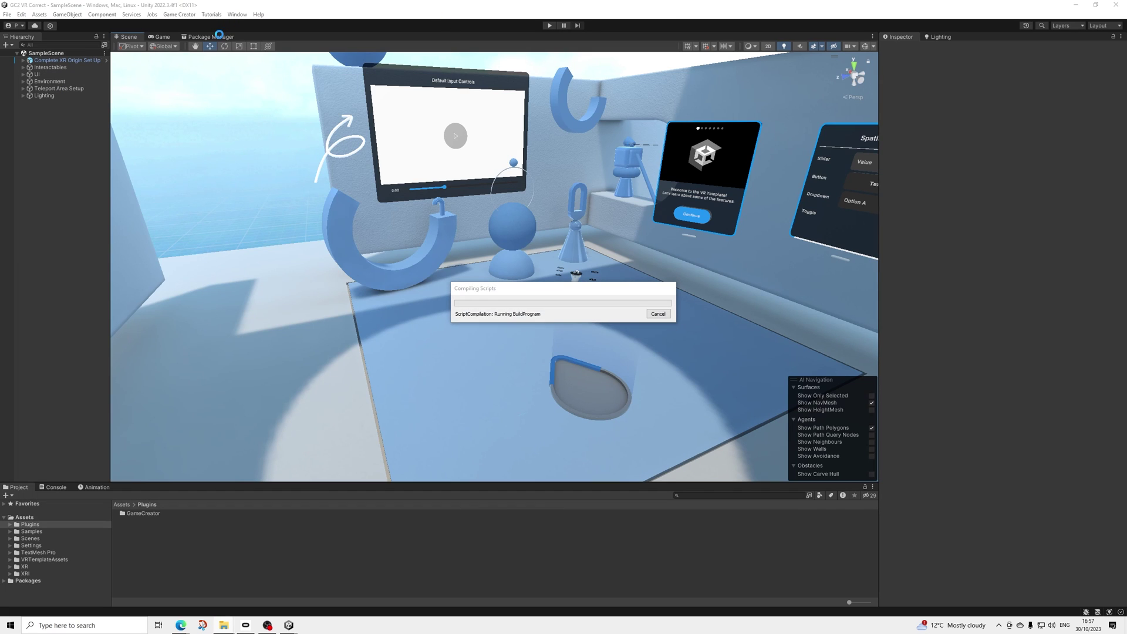
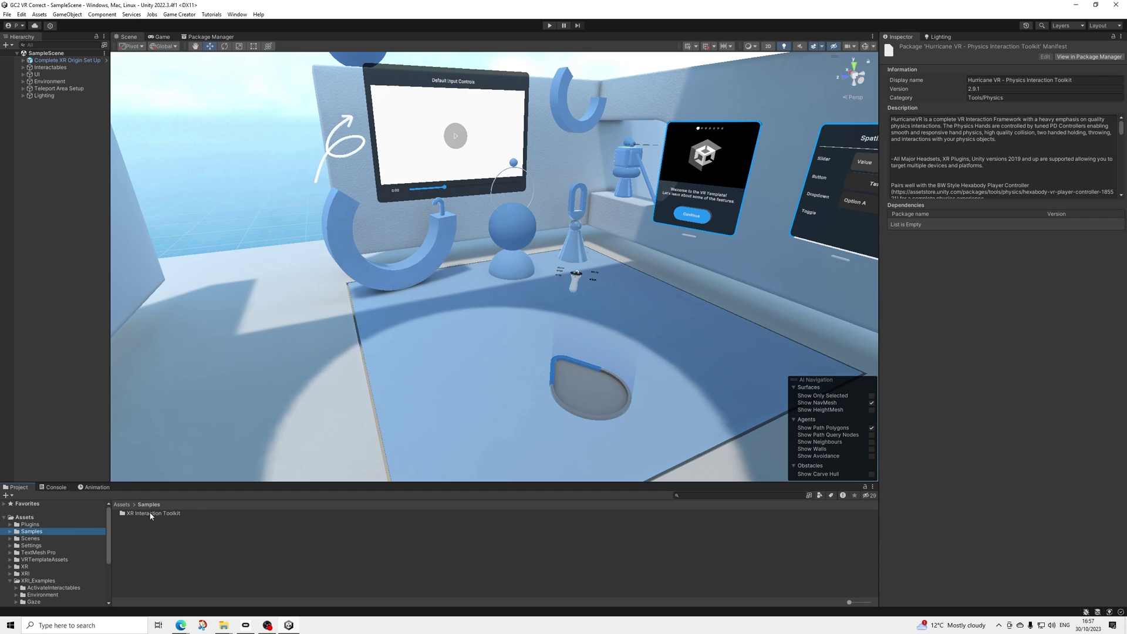
Check the XR Interaction Toolkit 2.4.3 folder under Samples and bring up the Package Manager
{"action": "double_click", "coordinate": [151, 514]}
{"action": "double_click", "coordinate": [150, 513]}
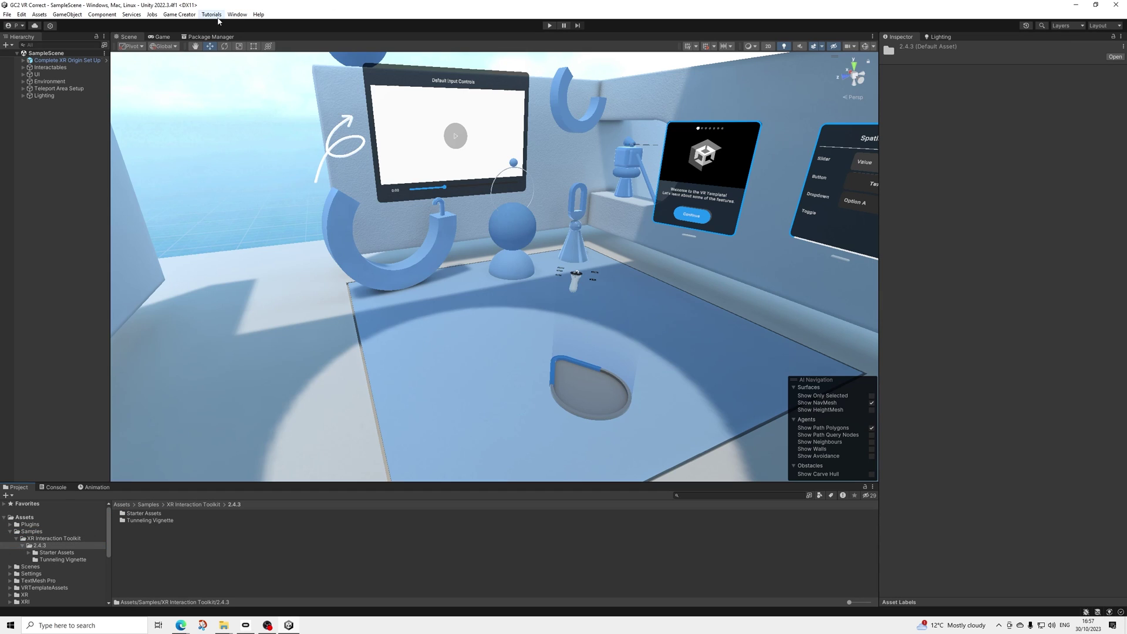
{"action": "left_click", "coordinate": [173, 14]}
{"action": "left_click", "coordinate": [173, 14]}
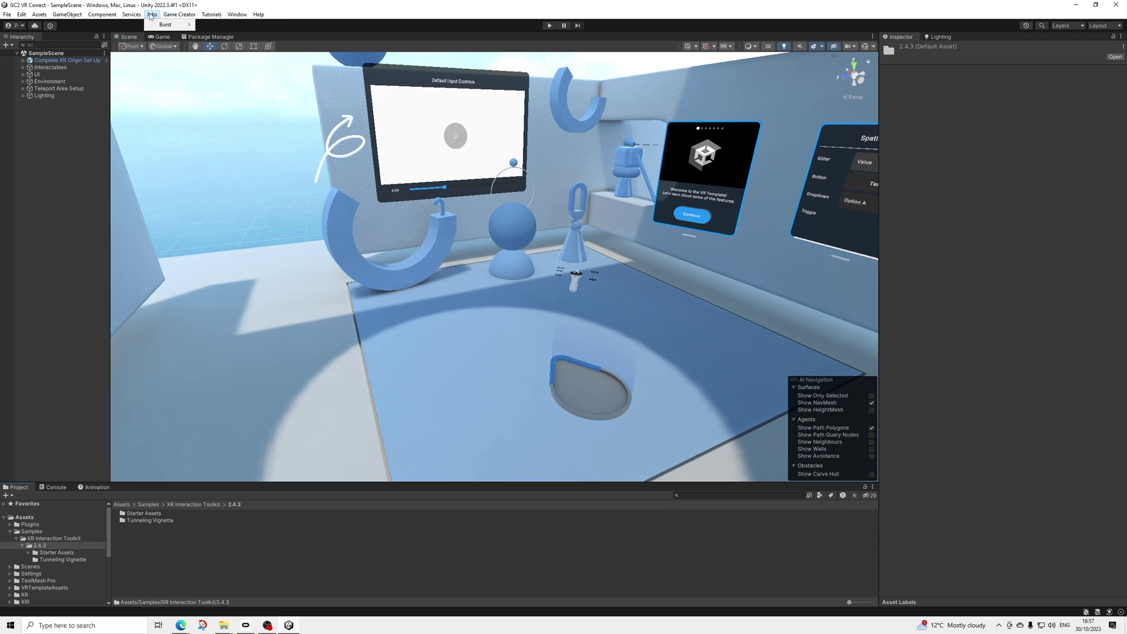
{"action": "left_click", "coordinate": [173, 14]}
{"action": "mouse_move", "coordinate": [219, 14]}
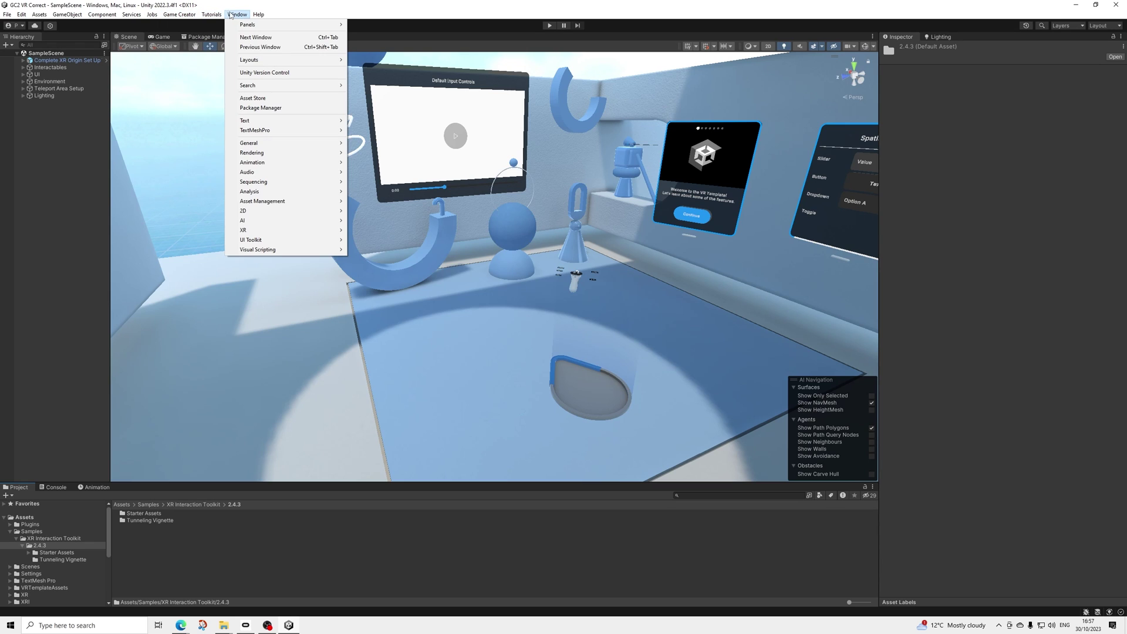
{"action": "left_click", "coordinate": [235, 64]}
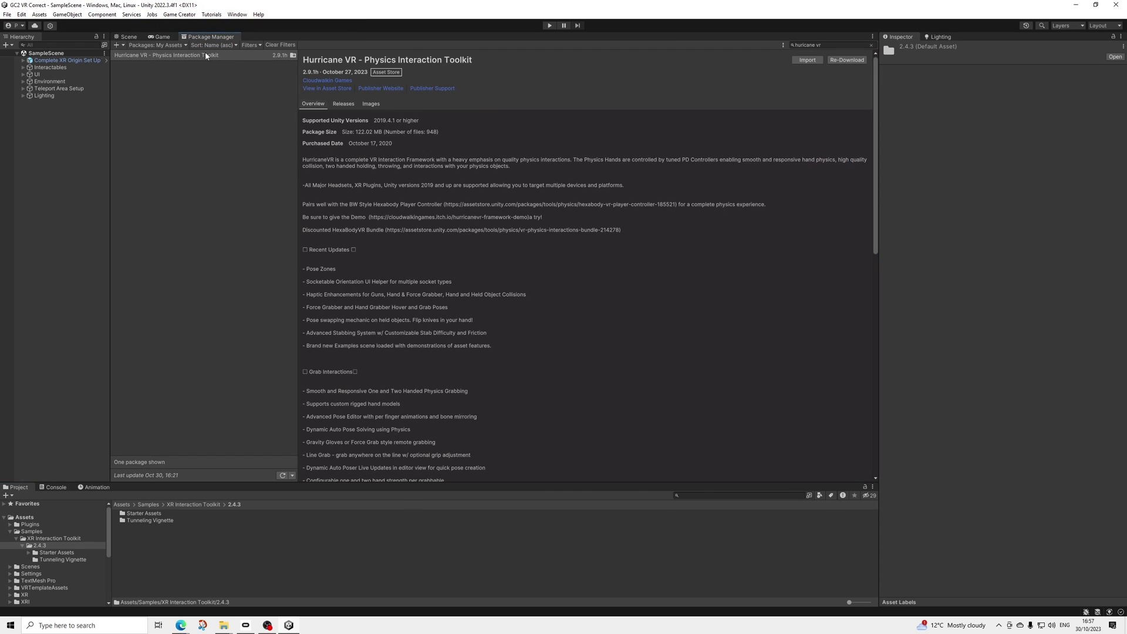
List the Unity Registry packages, check the VR feature set, and review the XR Interaction Toolkit package's samples
{"action": "left_click", "coordinate": [158, 45]}
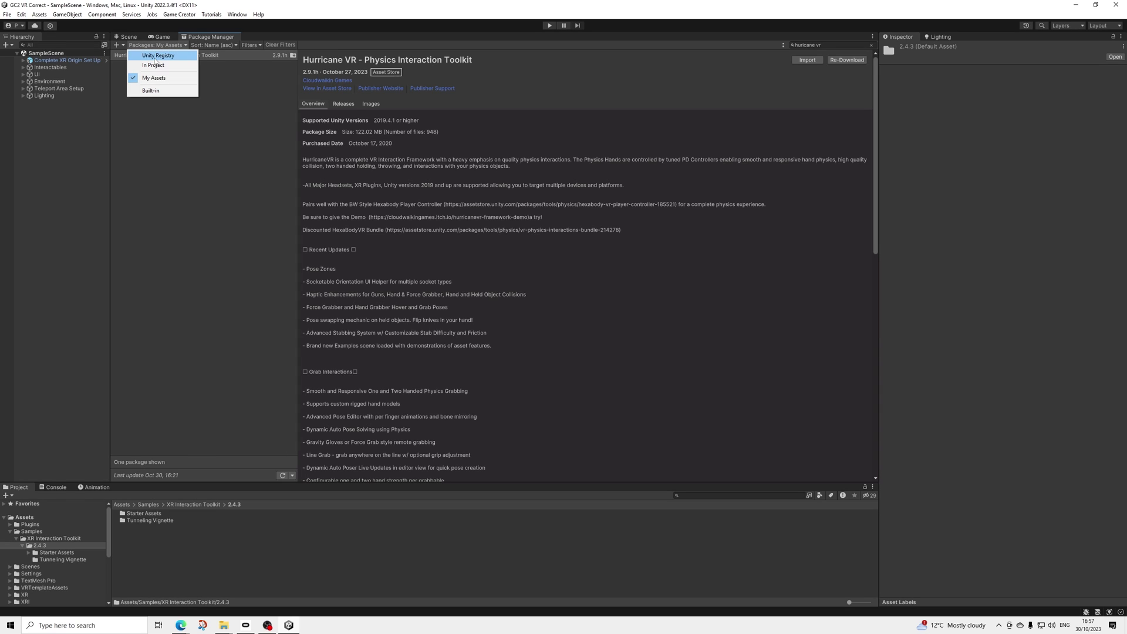
{"action": "left_click", "coordinate": [158, 55]}
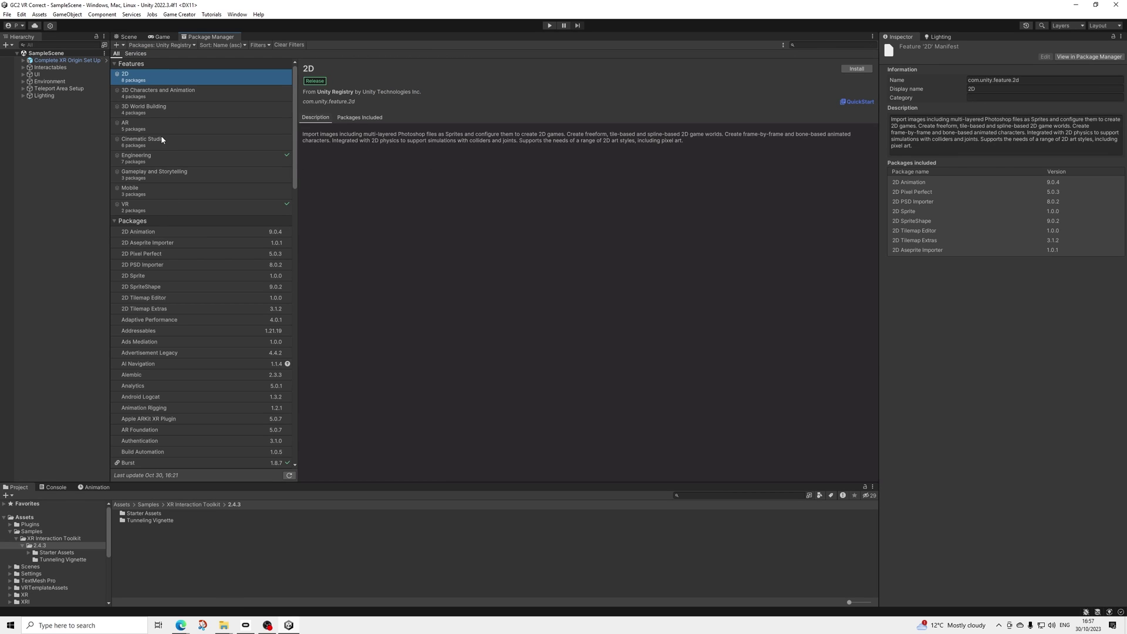
{"action": "left_click", "coordinate": [143, 209]}
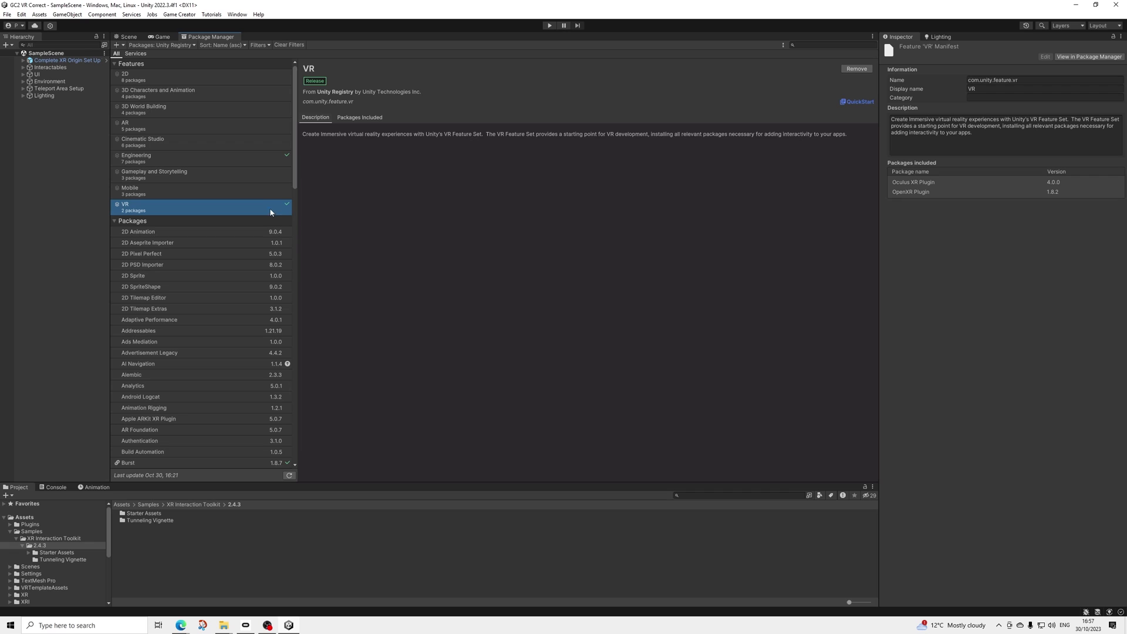
{"action": "scroll", "coordinate": [168, 311], "scroll_direction": "down", "scroll_amount": 10}
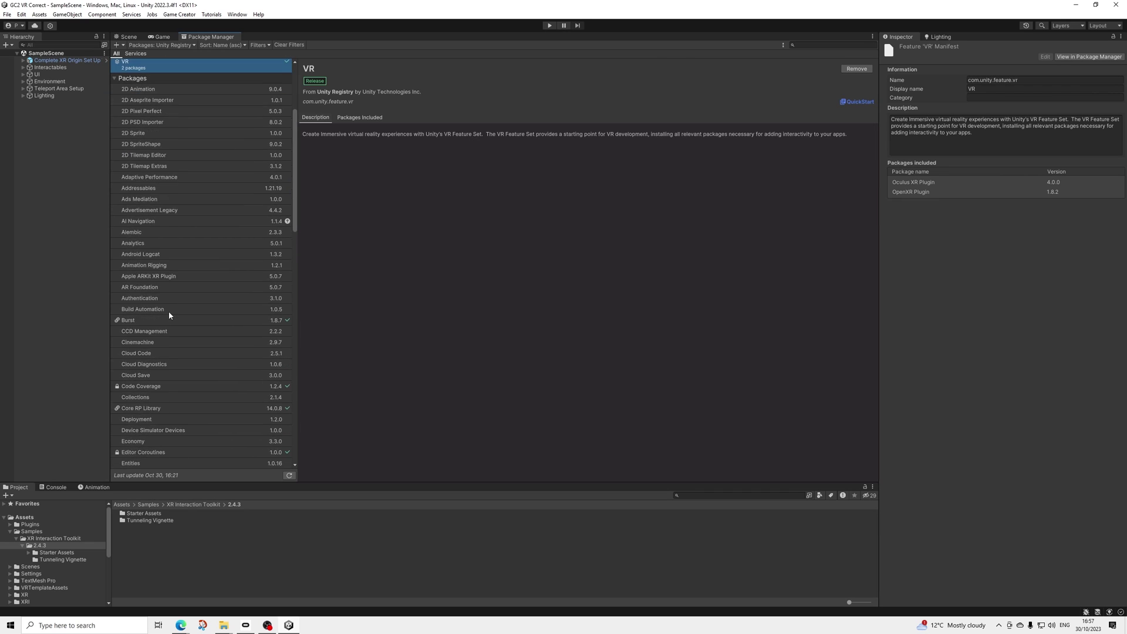
{"action": "left_click_drag", "start_coordinate": [295, 199], "coordinate": [297, 411]}
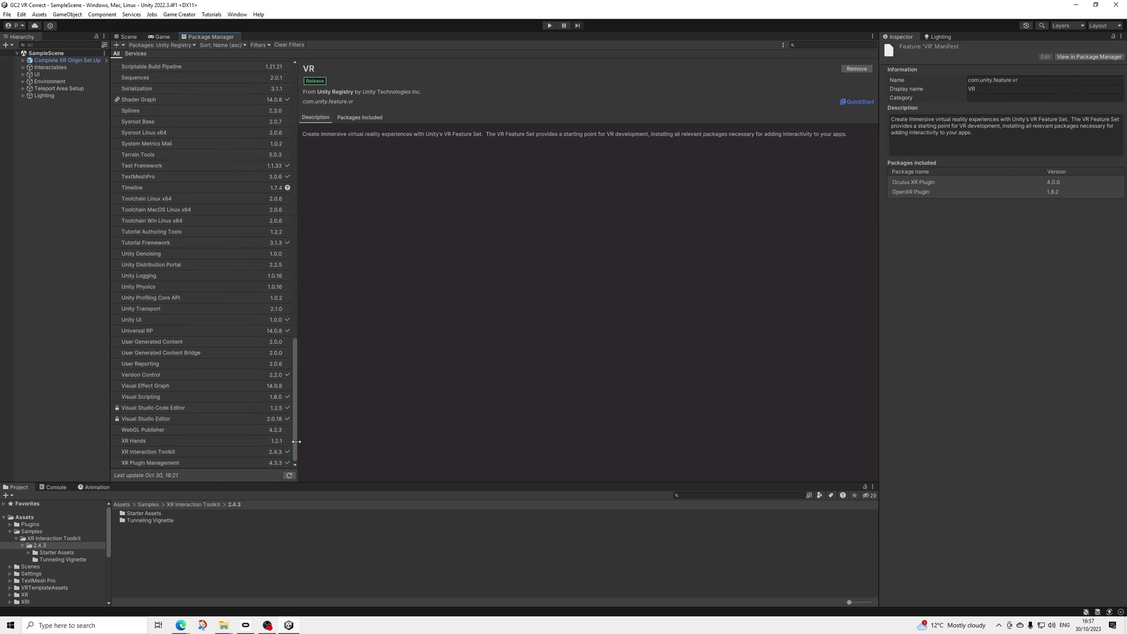
{"action": "left_click", "coordinate": [154, 452]}
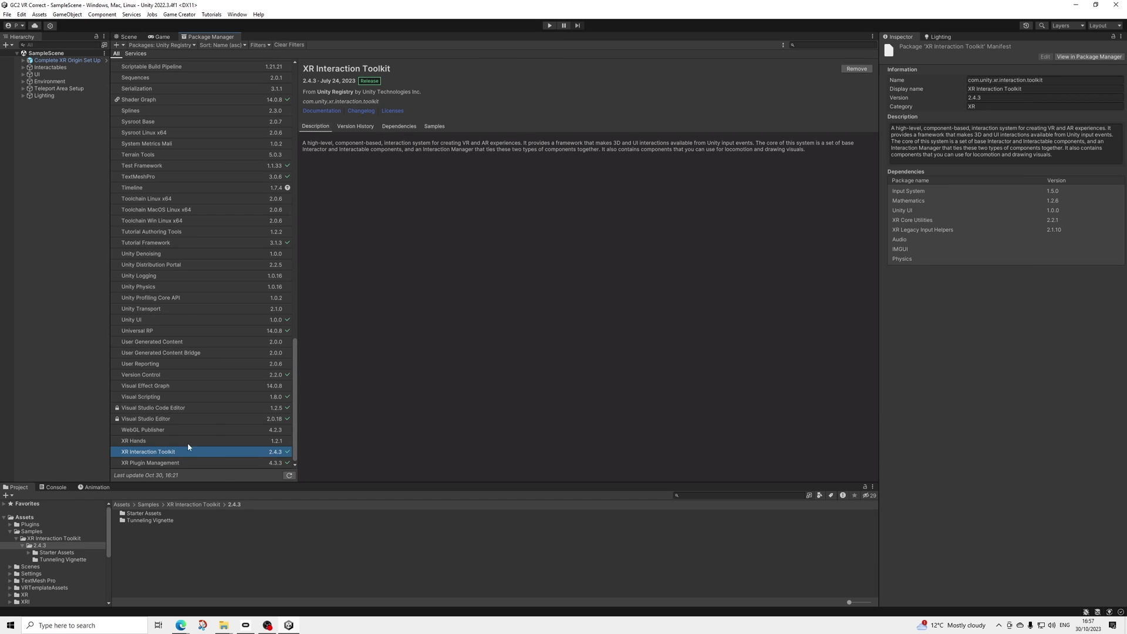
{"action": "left_click", "coordinate": [399, 126]}
{"action": "left_click", "coordinate": [435, 126]}
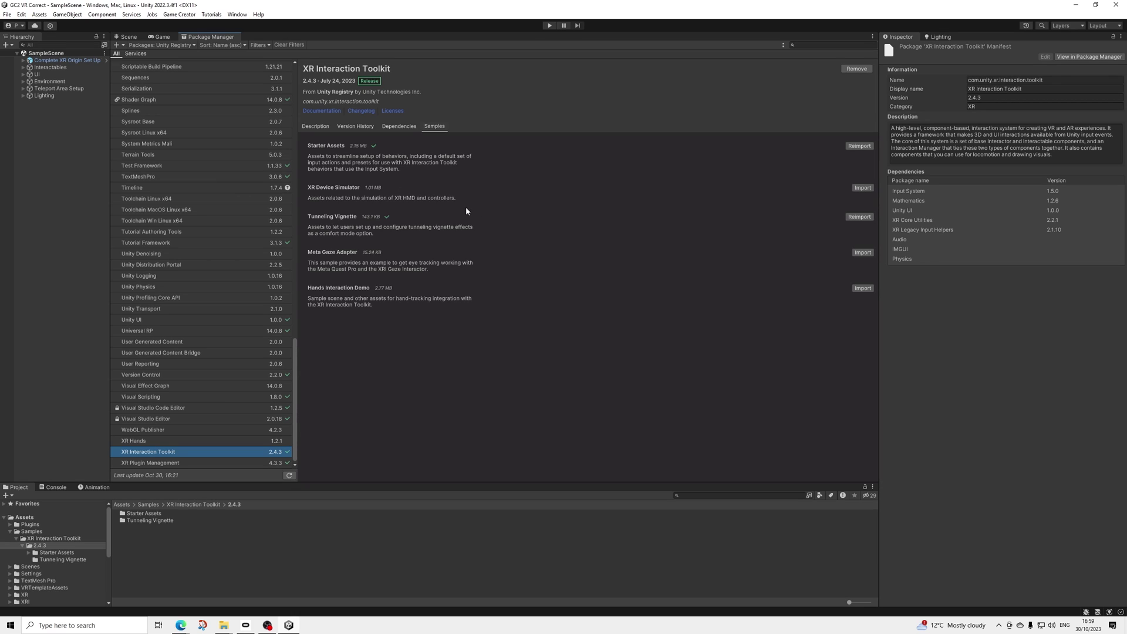
Open the XRI_Examples_Main scene from the XRI_Examples Scenes folder and view its locomotion settings station in the Scene view
{"action": "scroll", "coordinate": [93, 557], "scroll_direction": "down", "scroll_amount": 5}
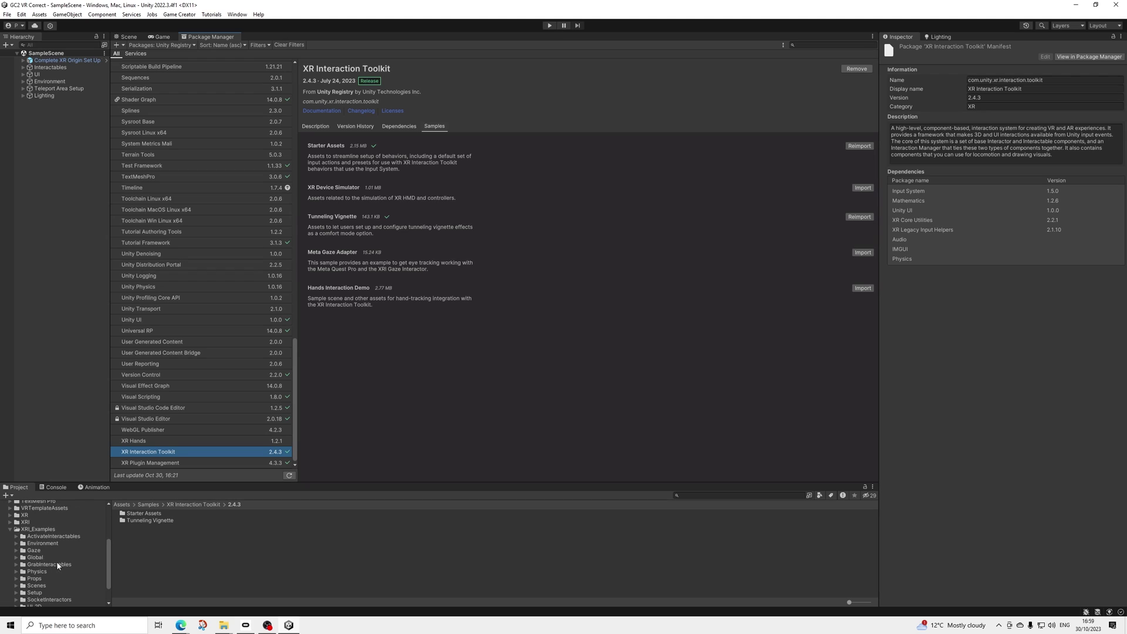
{"action": "left_click", "coordinate": [38, 529]}
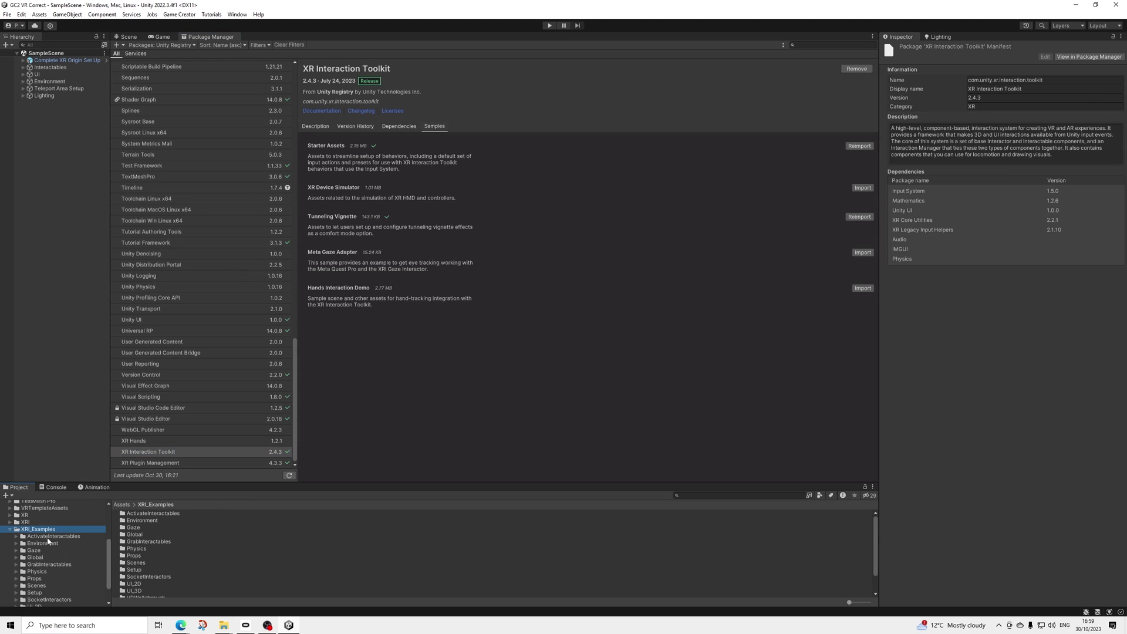
{"action": "scroll", "coordinate": [59, 539], "scroll_direction": "down", "scroll_amount": 2}
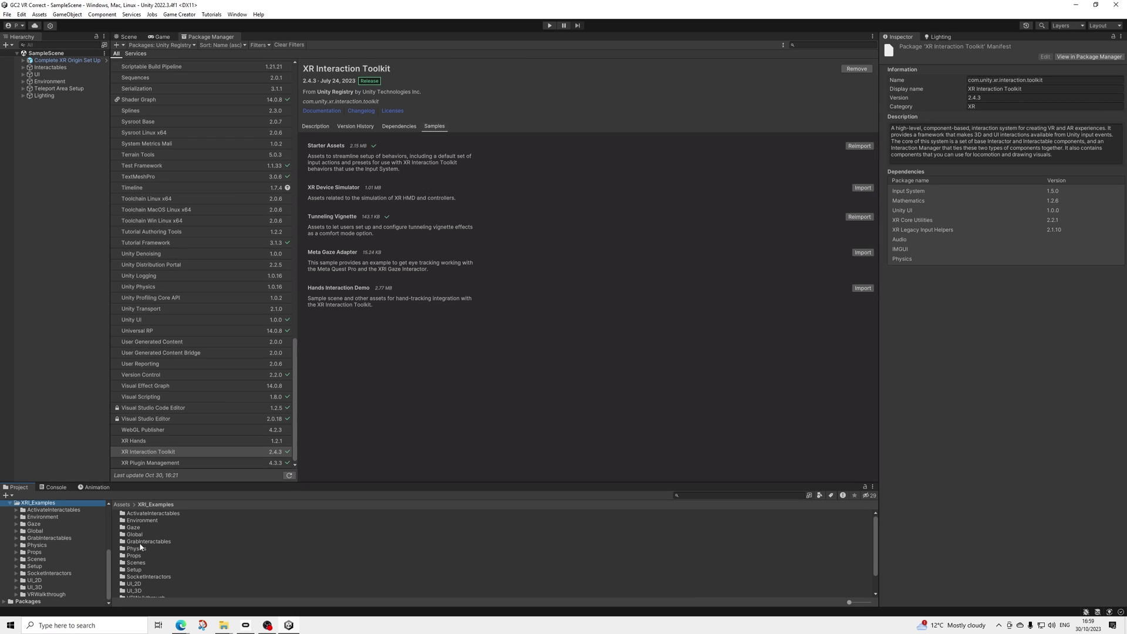
{"action": "scroll", "coordinate": [142, 549], "scroll_direction": "down", "scroll_amount": 2}
{"action": "scroll", "coordinate": [151, 567], "scroll_direction": "up", "scroll_amount": 2}
{"action": "double_click", "coordinate": [140, 562]}
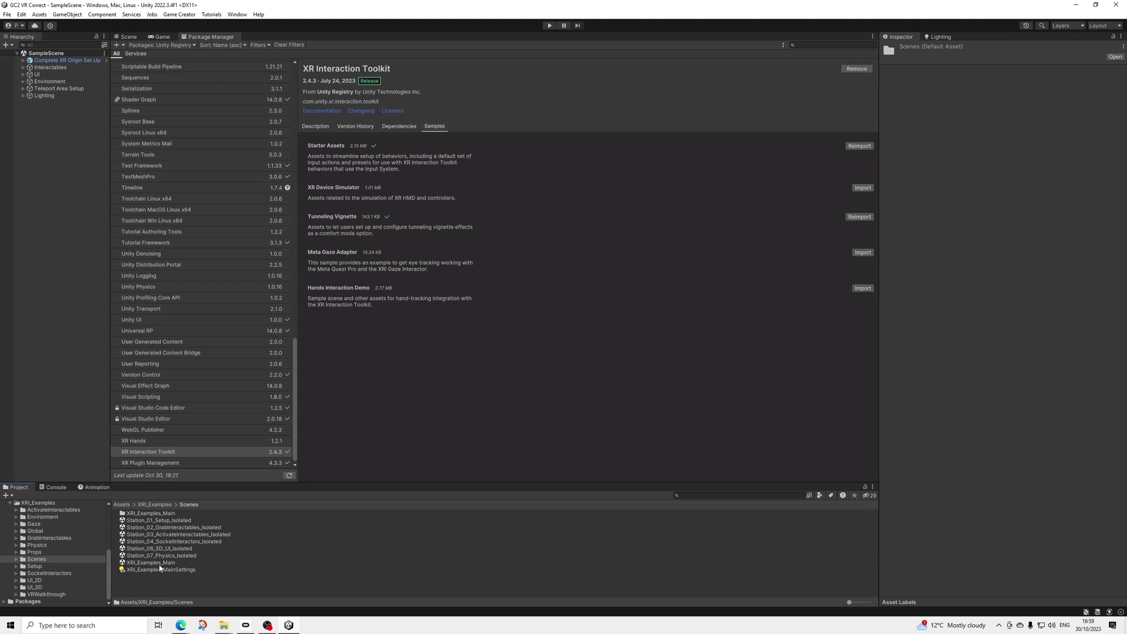
{"action": "double_click", "coordinate": [159, 563]}
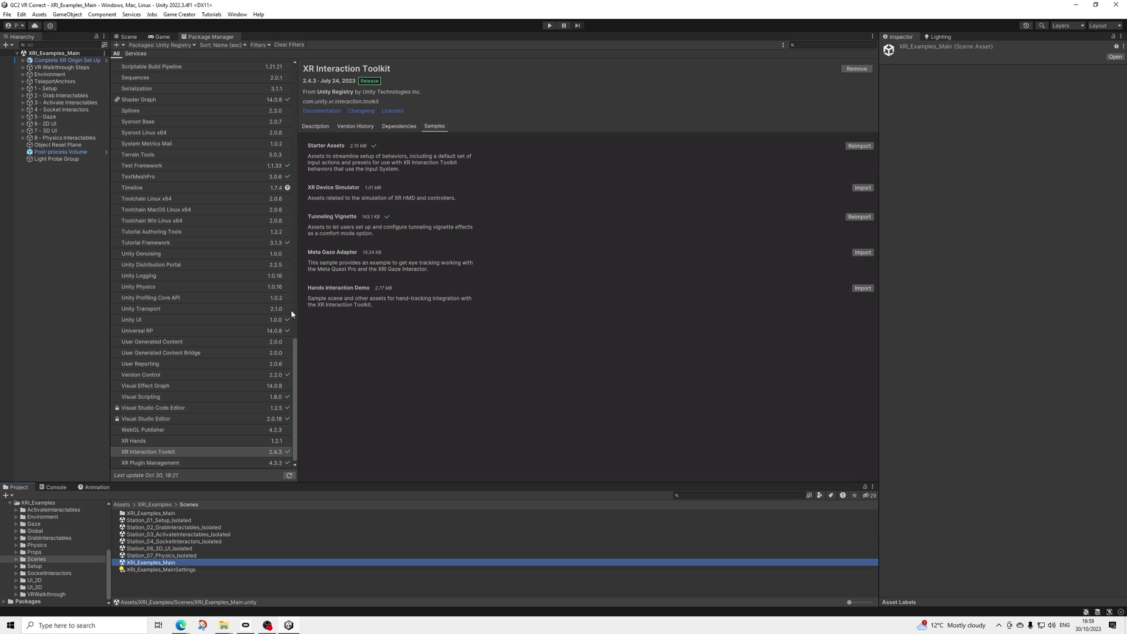
{"action": "left_click", "coordinate": [128, 37]}
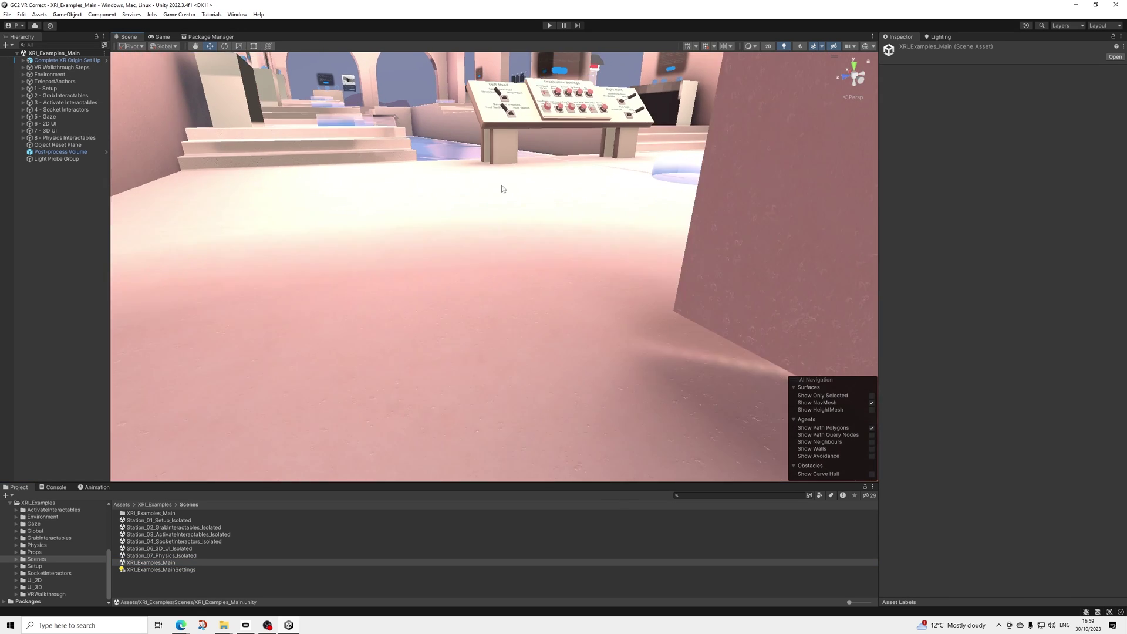
{"action": "right_click_drag", "start_coordinate": [502, 188], "coordinate": [446, 276]}
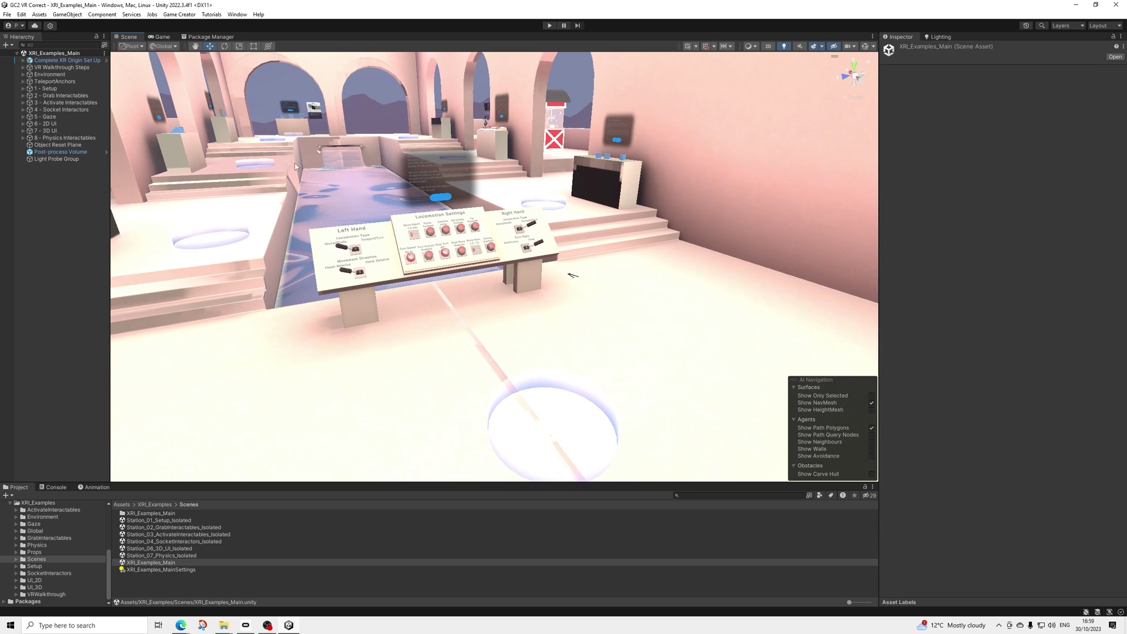
Inspect the Complete XR Origin Set Up prefab's Input Action Manager, EventSystem and XR Origin components
{"action": "left_click", "coordinate": [64, 59]}
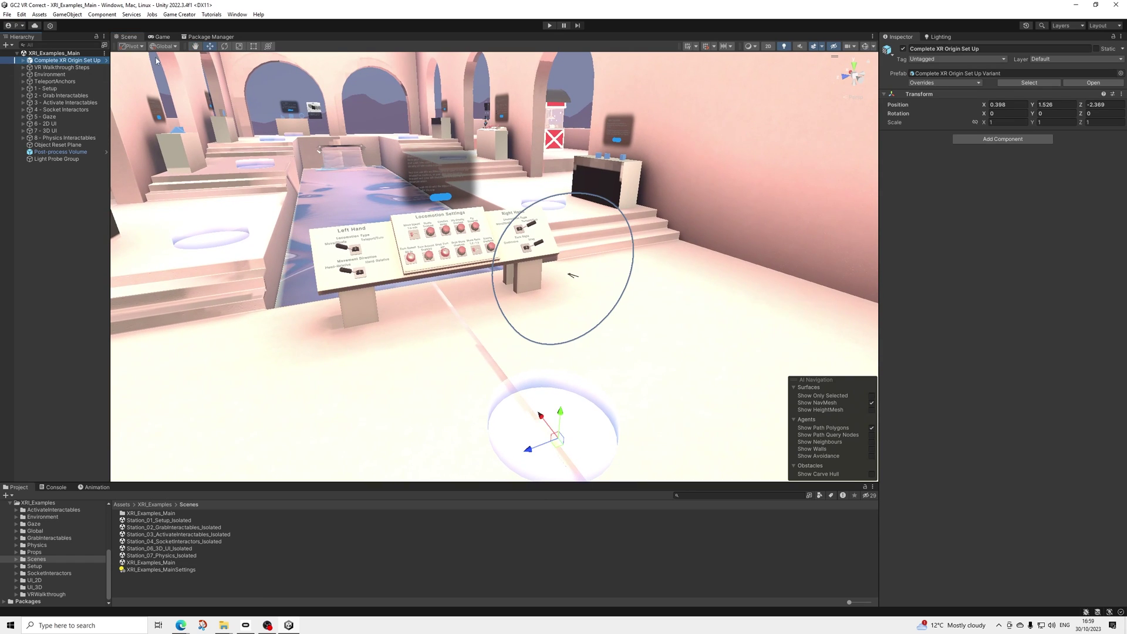
{"action": "left_click", "coordinate": [24, 61]}
{"action": "left_click", "coordinate": [71, 67]}
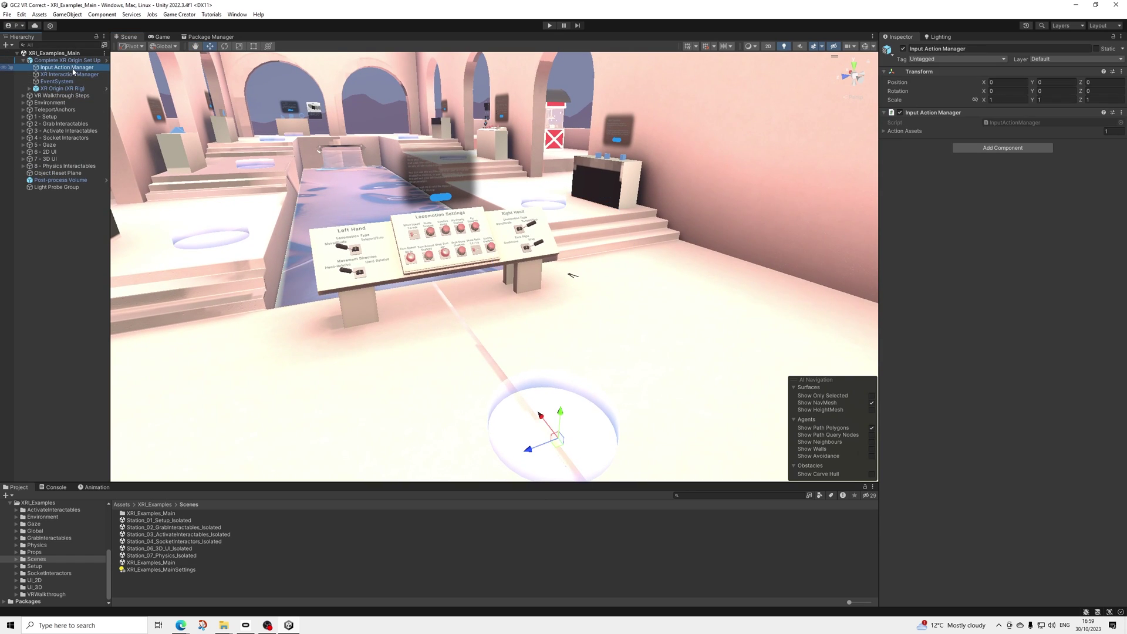
{"action": "left_click", "coordinate": [101, 81]}
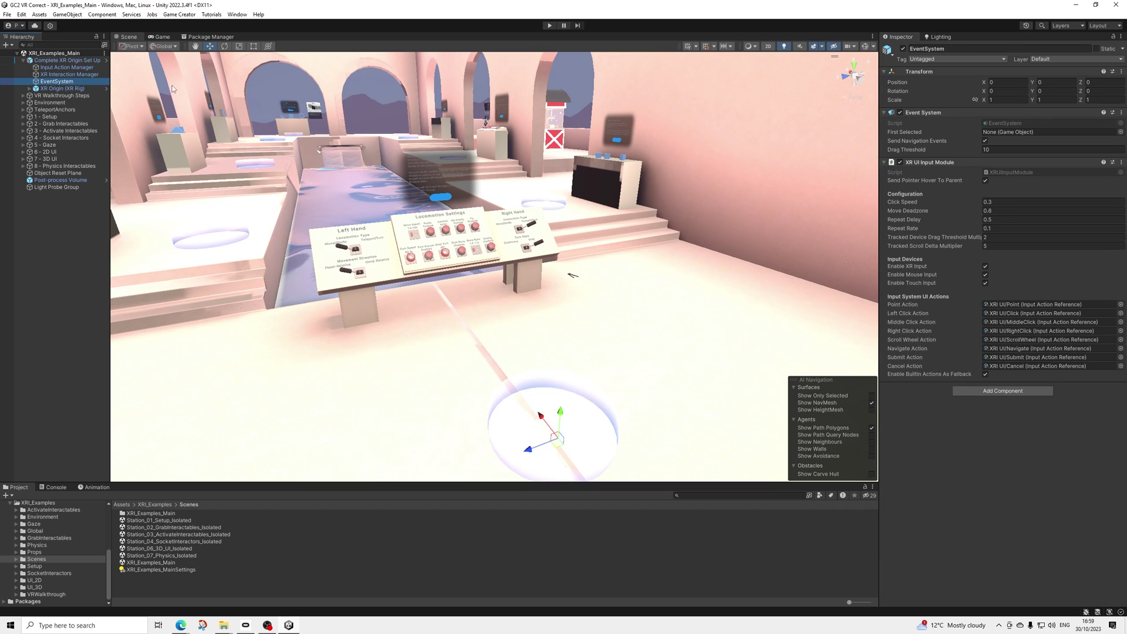
{"action": "key", "text": "Down"}
{"action": "scroll", "coordinate": [900, 371], "scroll_direction": "down", "scroll_amount": 5}
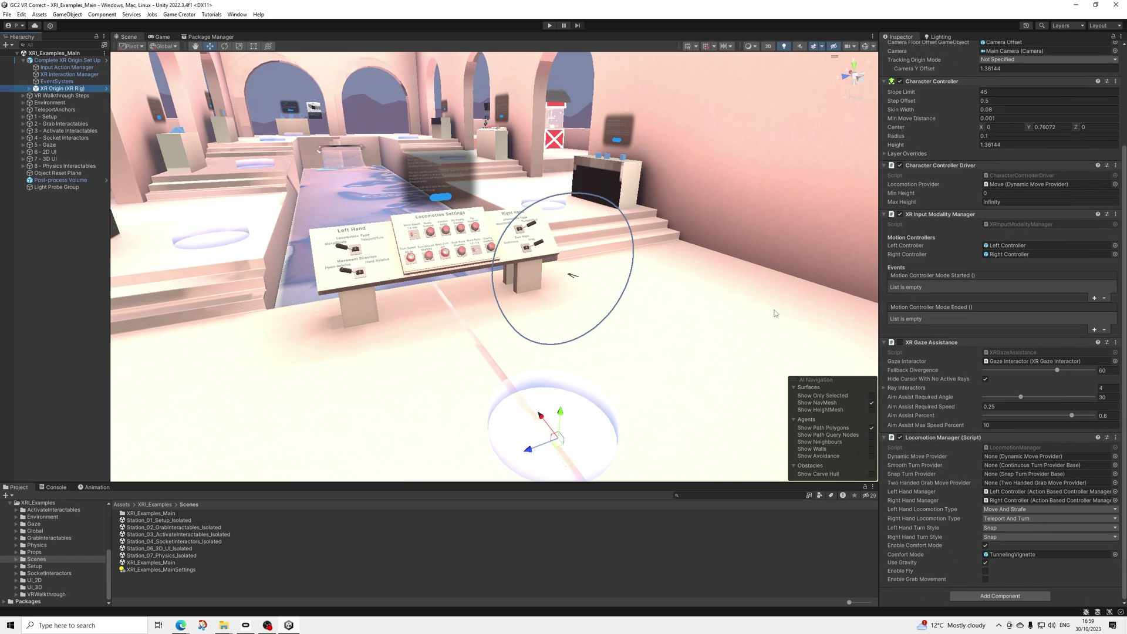
Examine the XR Origin's Locomotion System and its child providers, from Move through Teleportation to Climb
{"action": "key", "text": "Right"}
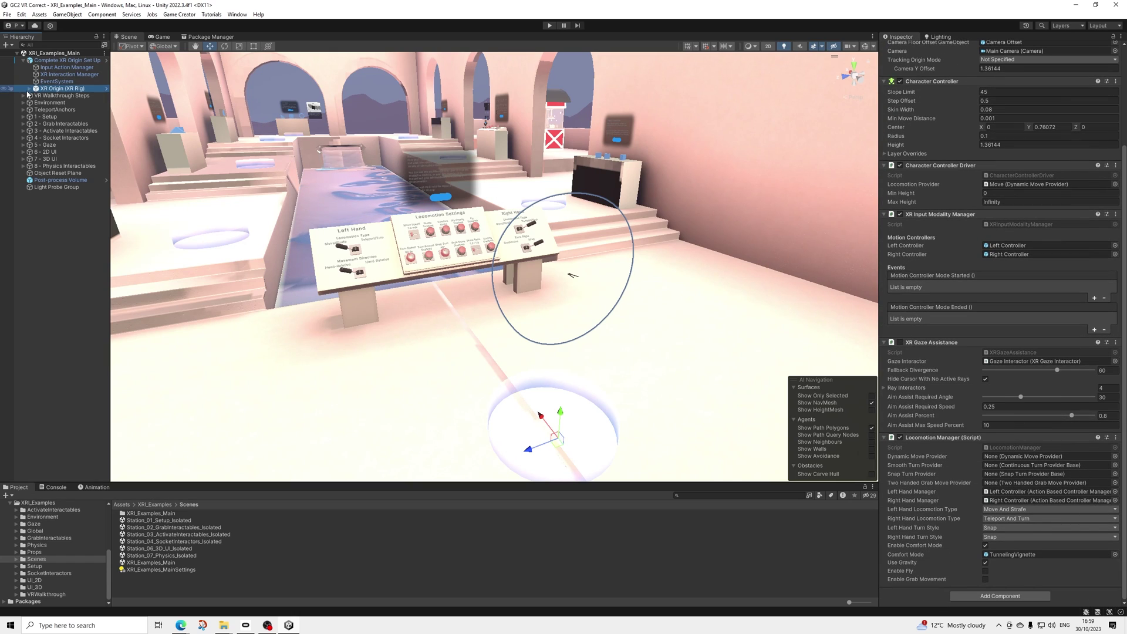
{"action": "key", "text": "Down"}
{"action": "key", "text": "Down"}
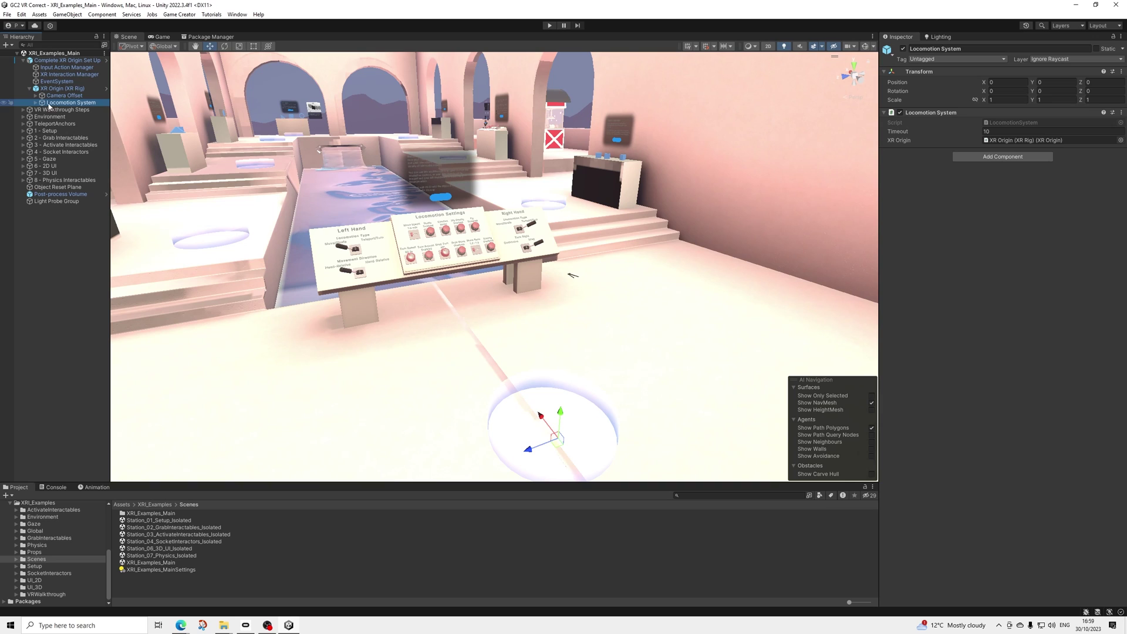
{"action": "left_click", "coordinate": [37, 103]}
{"action": "key", "text": "Down"}
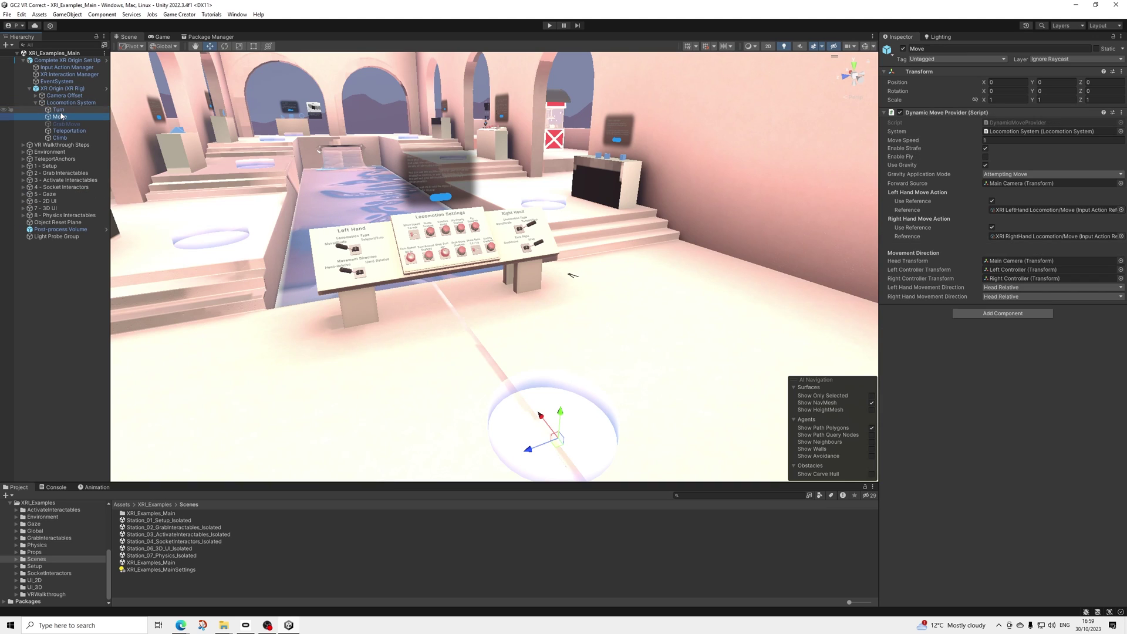
{"action": "key", "text": "Down"}
{"action": "key", "text": "Down"}
{"action": "key", "text": "Down"}
{"action": "key", "text": "Down"}
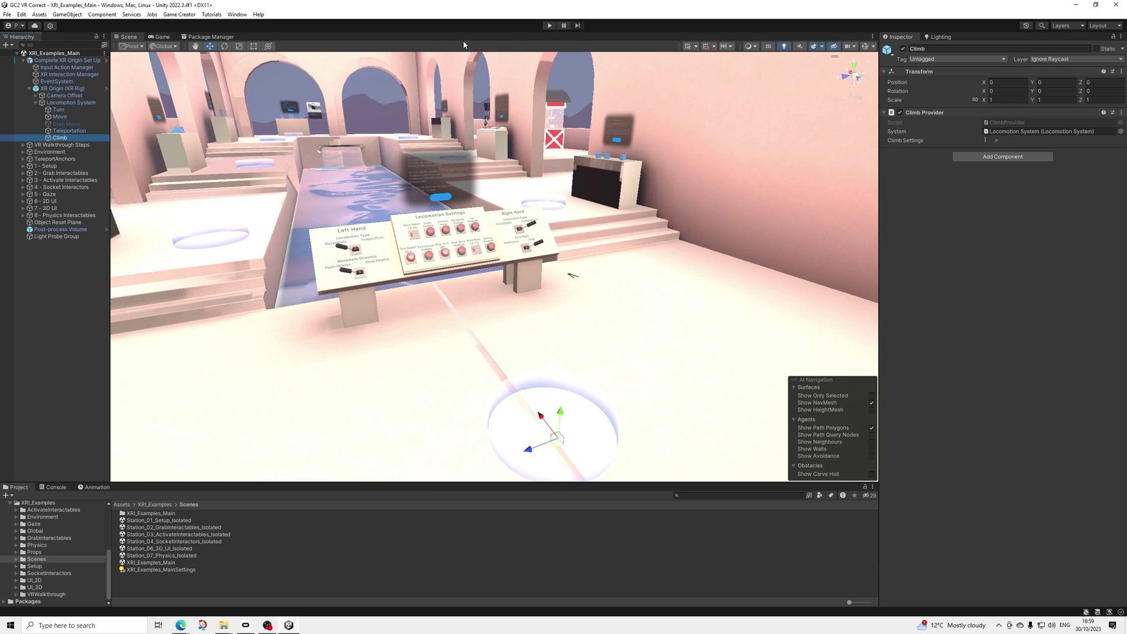
Play-test the XRI_Examples_Main scene, stop playback, and look over the example building and its stations from outside
{"action": "left_click", "coordinate": [549, 26]}
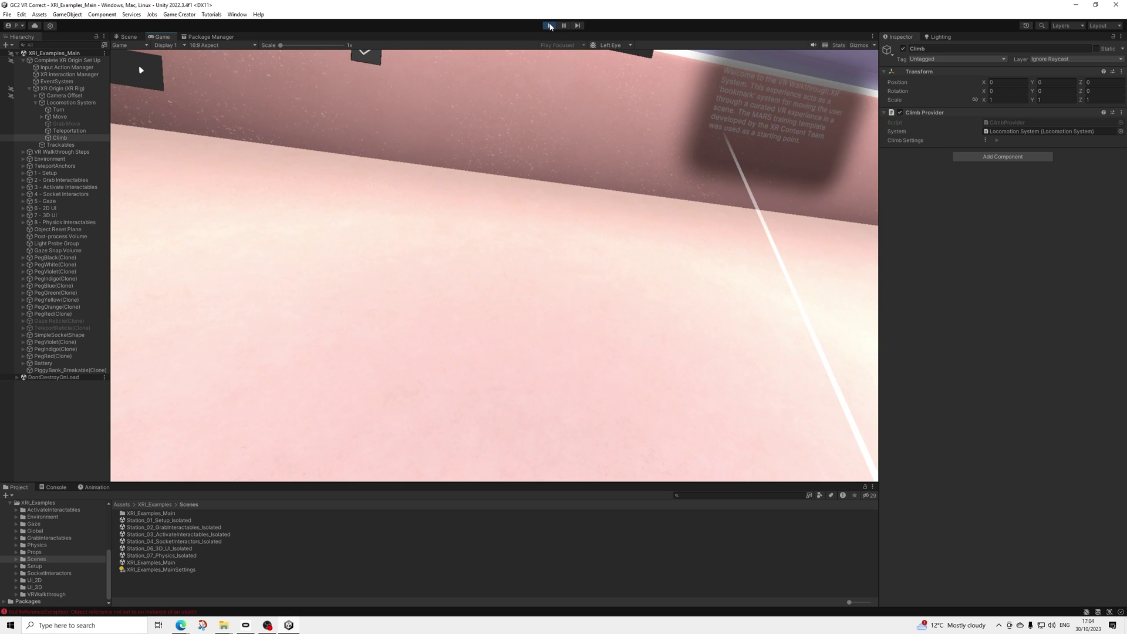
{"action": "left_click", "coordinate": [550, 27]}
{"action": "right_click_drag", "start_coordinate": [468, 178], "coordinate": [226, 309]}
{"action": "right_click_drag", "start_coordinate": [150, 121], "coordinate": [598, 241]}
{"action": "right_click_drag", "start_coordinate": [486, 299], "coordinate": [432, 330]}
{"action": "scroll", "coordinate": [432, 330], "scroll_direction": "down", "scroll_amount": 2}
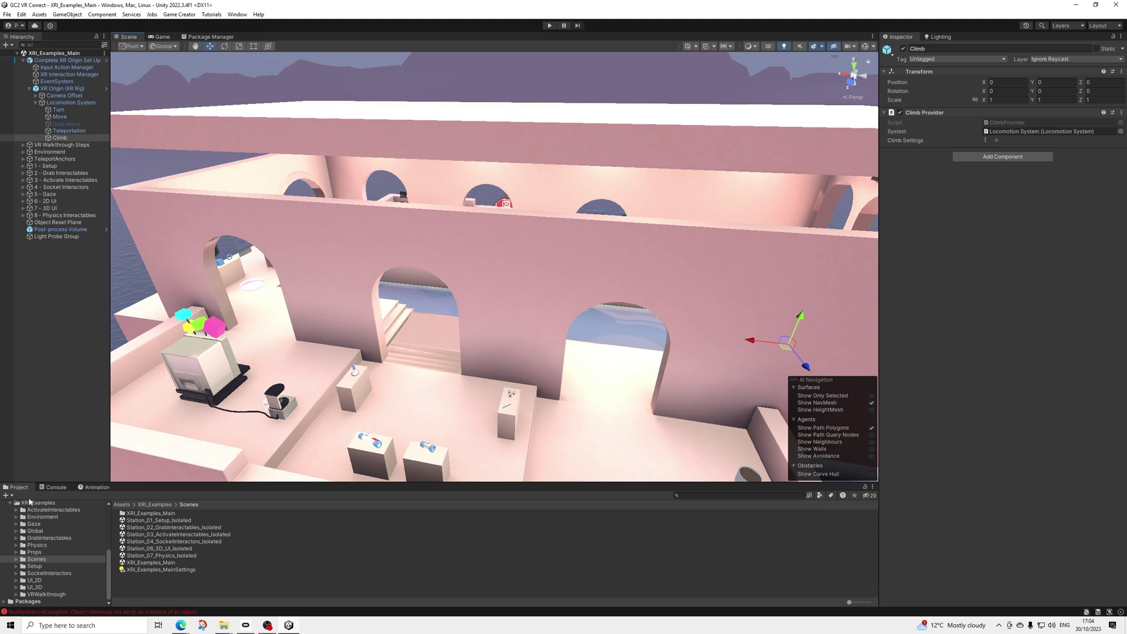
Clear the console, open the Station_02_GrabInteractables_Isolated scene and view its grab station in the Scene view
{"action": "key", "text": "ctrl+shift+c"}
{"action": "left_click", "coordinate": [9, 496]}
{"action": "left_click", "coordinate": [27, 487]}
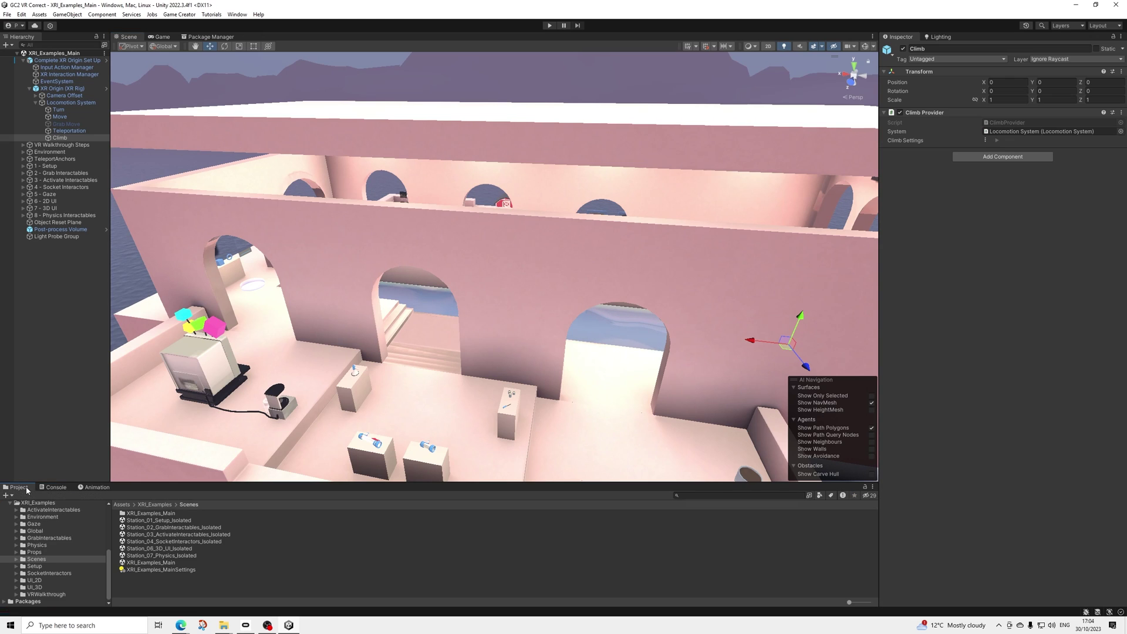
{"action": "double_click", "coordinate": [194, 527]}
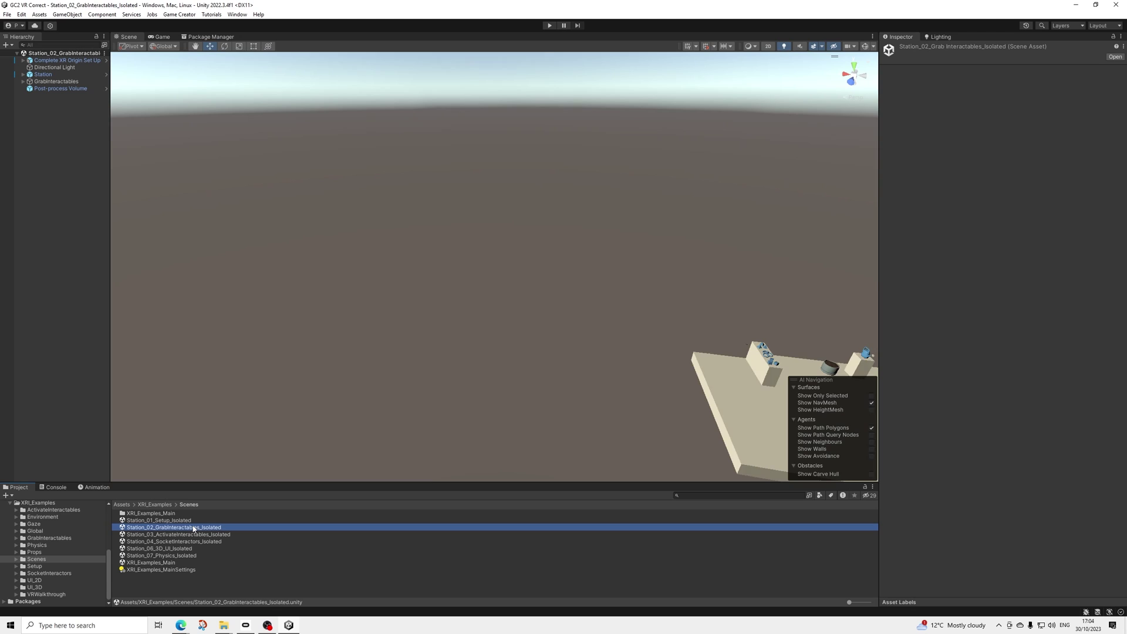
{"action": "right_click_drag", "start_coordinate": [411, 264], "coordinate": [430, 302]}
{"action": "key", "text": "w"}
{"action": "left_click_drag", "start_coordinate": [430, 303], "coordinate": [413, 332], "text": "alt"}
View the Station_03, Station_04 and Station_06 isolated example scenes in turn, and check the XRI_Examples_Main folder's contents
{"action": "double_click", "coordinate": [167, 534]}
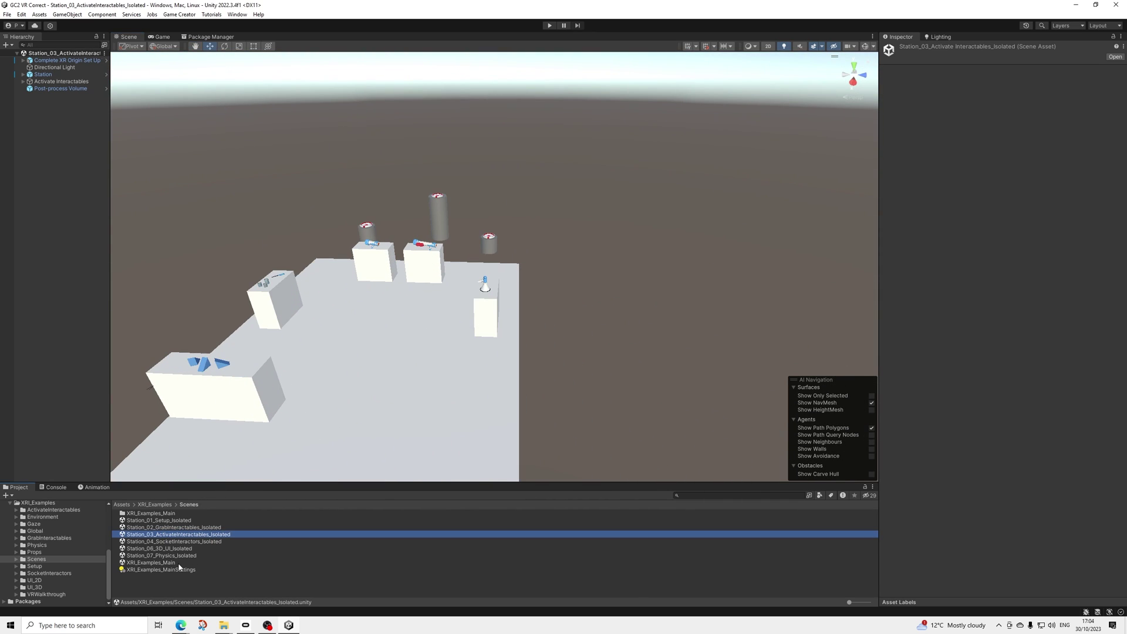
{"action": "double_click", "coordinate": [186, 541]}
{"action": "double_click", "coordinate": [183, 548]}
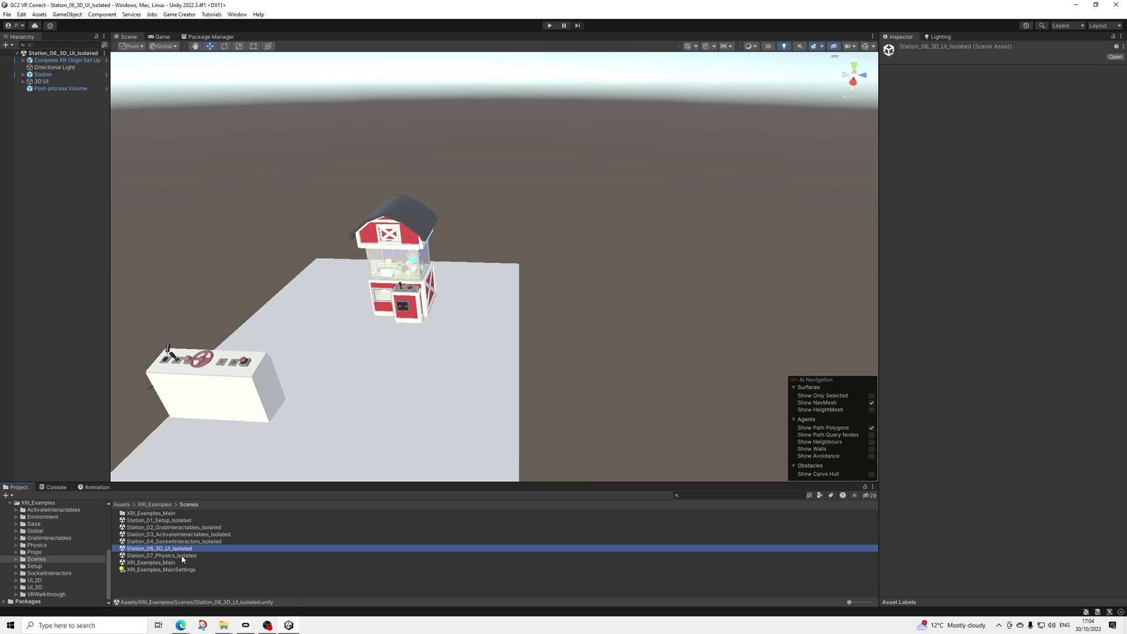
{"action": "double_click", "coordinate": [162, 513]}
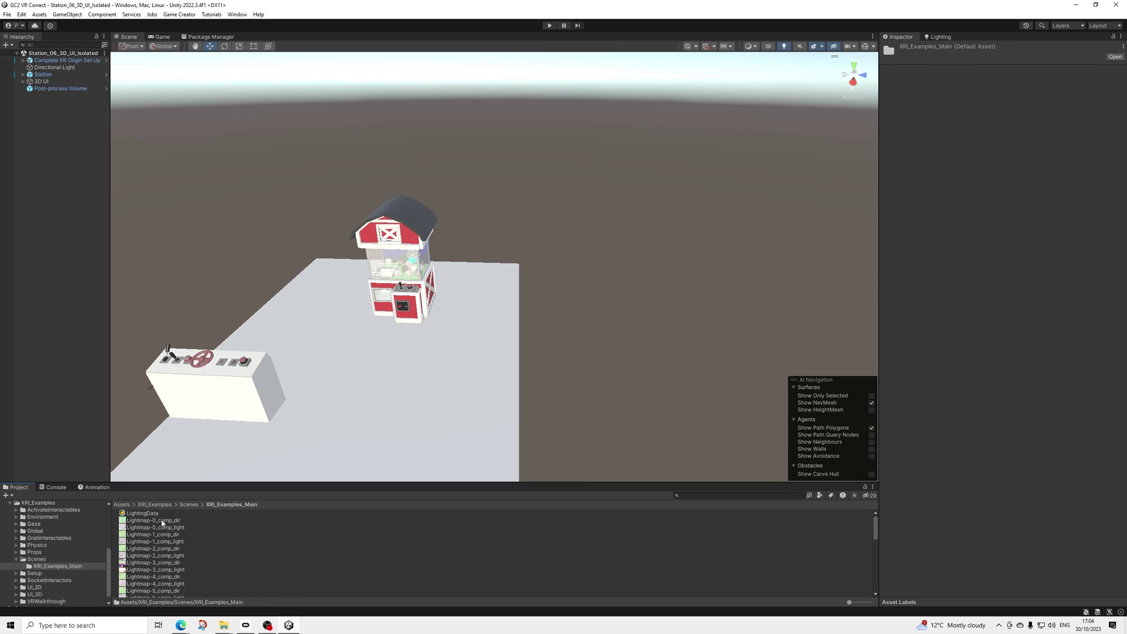
{"action": "left_click", "coordinate": [188, 504]}
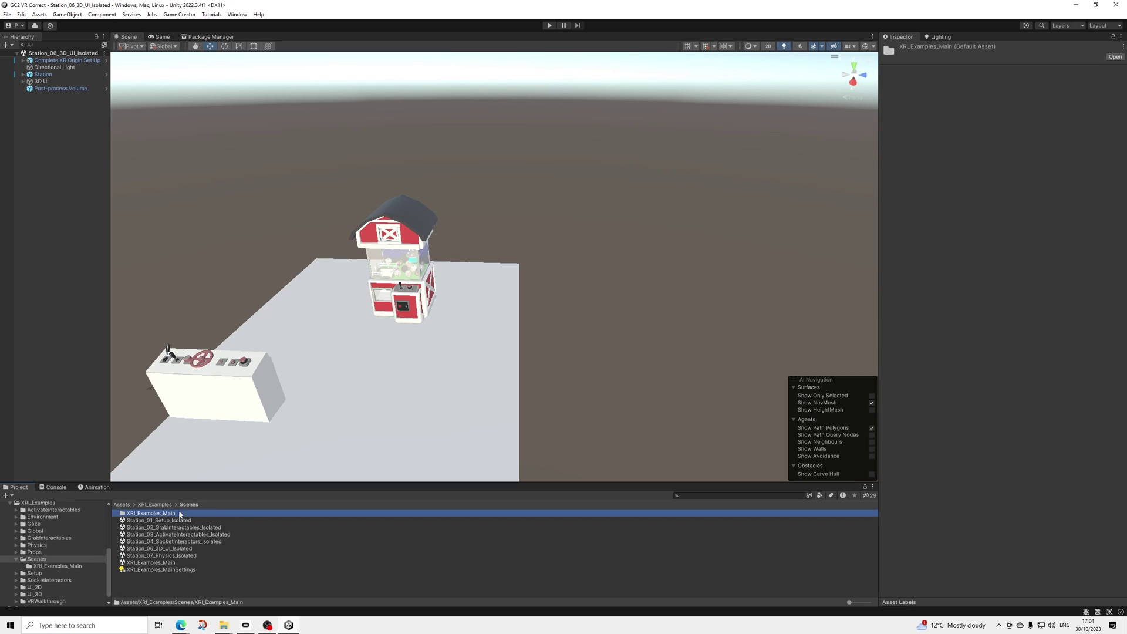
Open the DemoScene from the XR Interaction Toolkit 2.4.3 Starter Assets and look over its climbing wall and the sample's asset list
{"action": "left_click", "coordinate": [38, 566]}
{"action": "scroll", "coordinate": [54, 537], "scroll_direction": "up", "scroll_amount": 5}
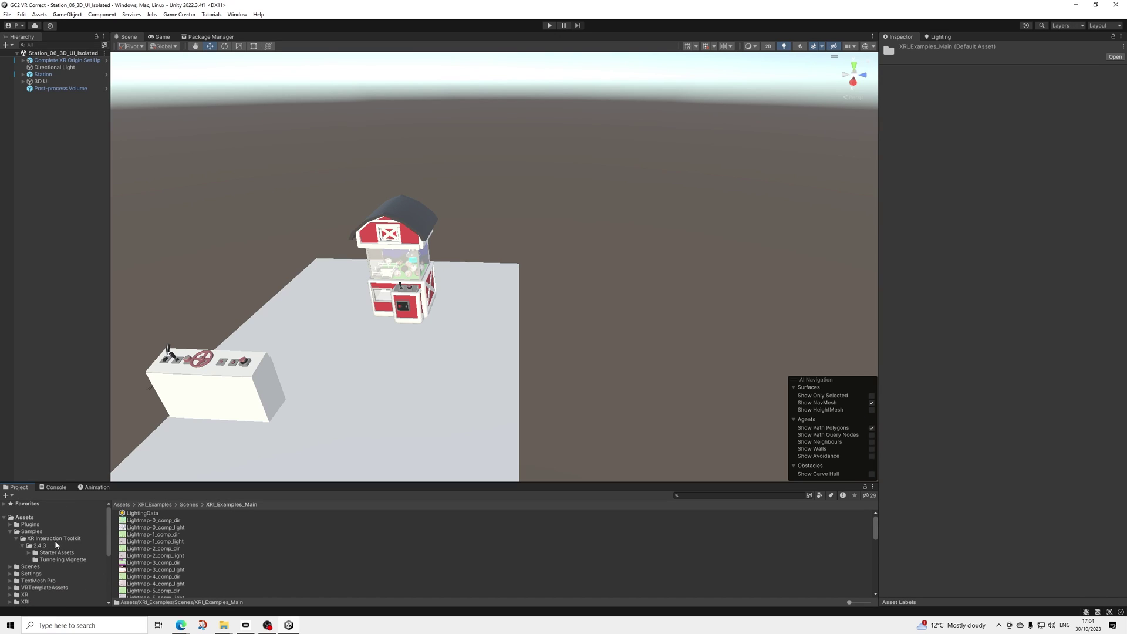
{"action": "left_click", "coordinate": [54, 553]}
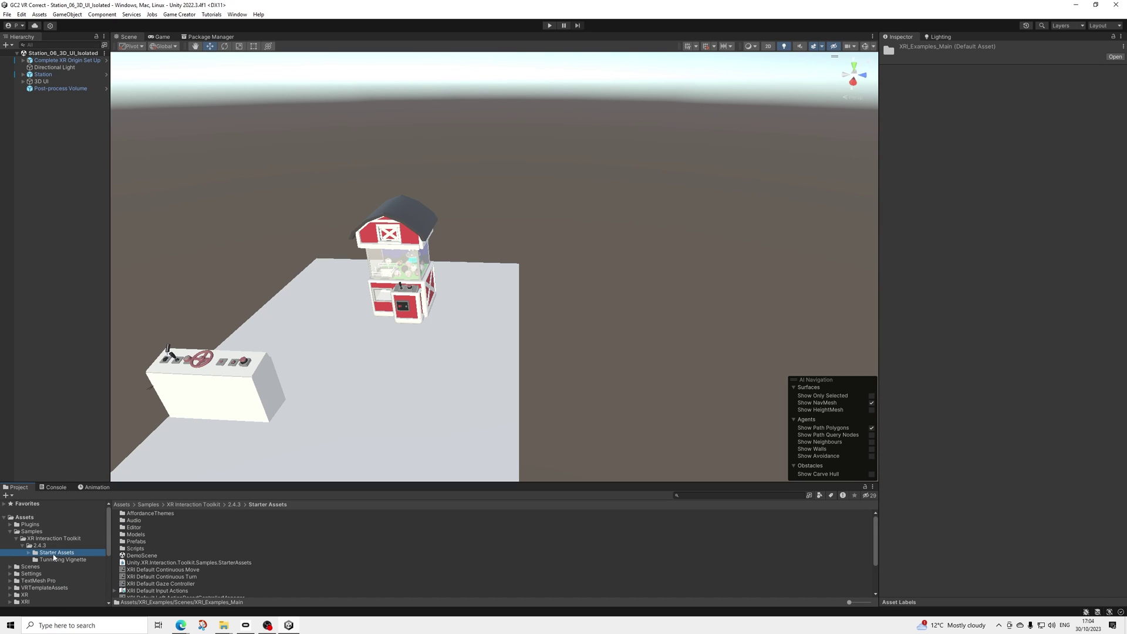
{"action": "double_click", "coordinate": [141, 555]}
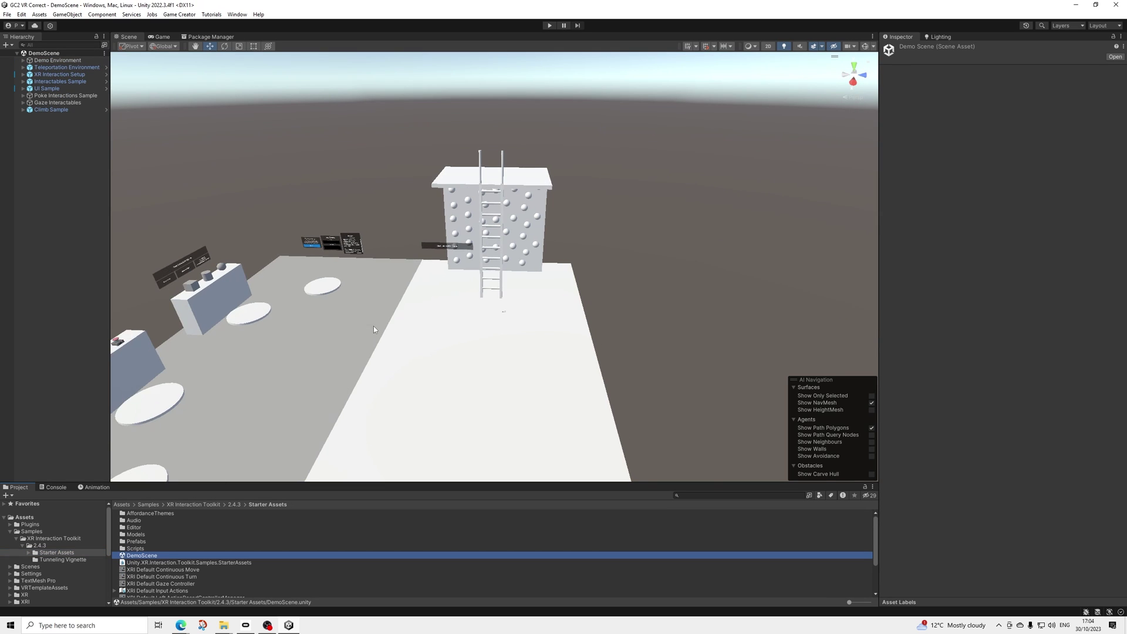
{"action": "middle_click_drag", "start_coordinate": [373, 326], "coordinate": [524, 302]}
{"action": "mouse_move", "coordinate": [525, 303]}
{"action": "right_mouse_down"}
{"action": "mouse_move", "coordinate": [382, 345]}
{"action": "mouse_move", "coordinate": [488, 316]}
{"action": "mouse_move", "coordinate": [576, 339]}
{"action": "mouse_move", "coordinate": [501, 306]}
{"action": "mouse_move", "coordinate": [530, 315]}
{"action": "right_mouse_up"}
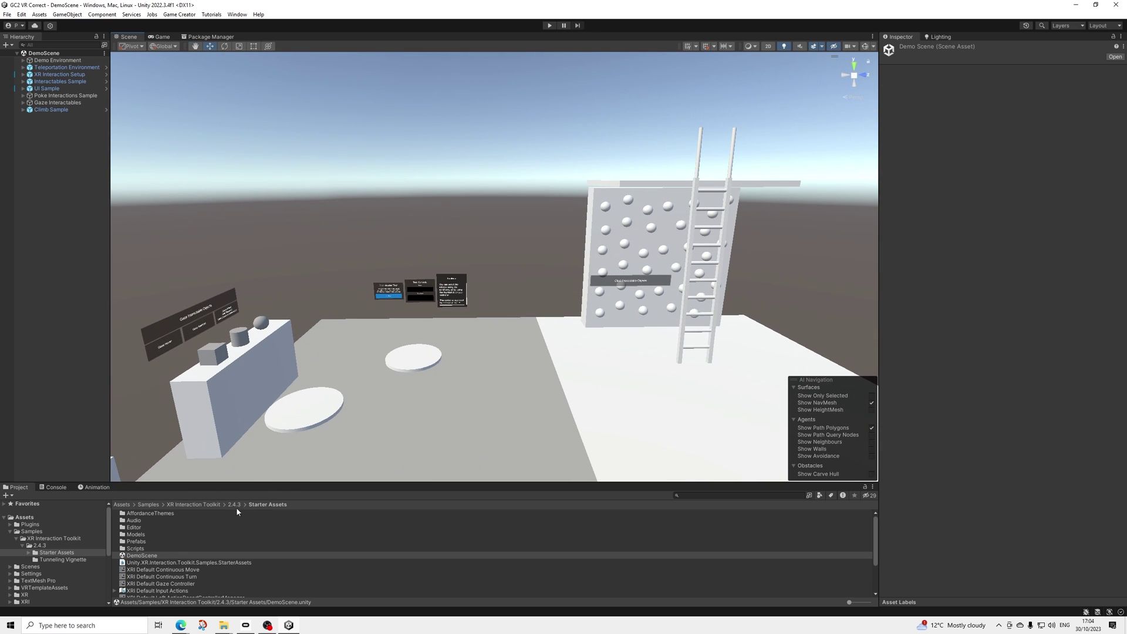
{"action": "scroll", "coordinate": [137, 563], "scroll_direction": "down", "scroll_amount": 5}
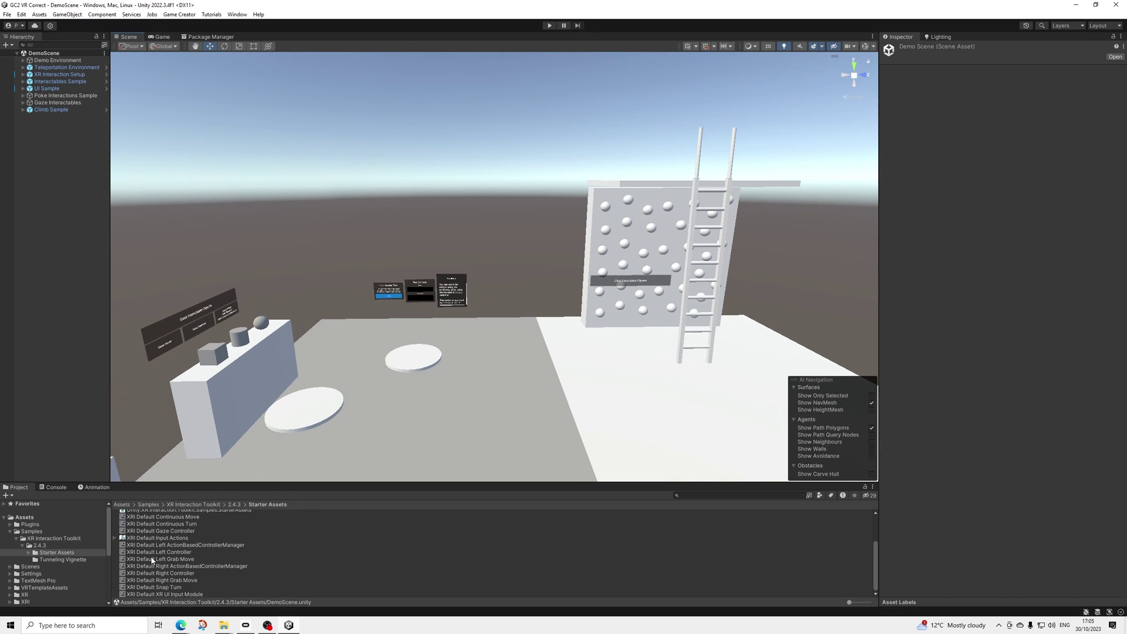
{"action": "scroll", "coordinate": [132, 546], "scroll_direction": "up", "scroll_amount": 5}
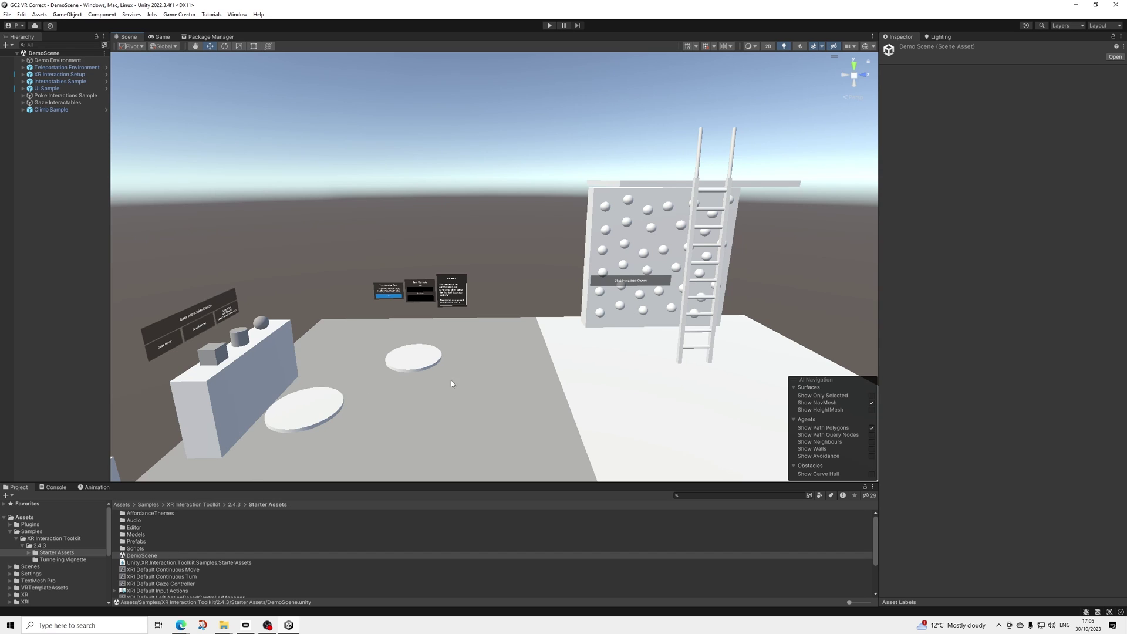
{"action": "right_click_drag", "start_coordinate": [451, 383], "coordinate": [412, 422]}
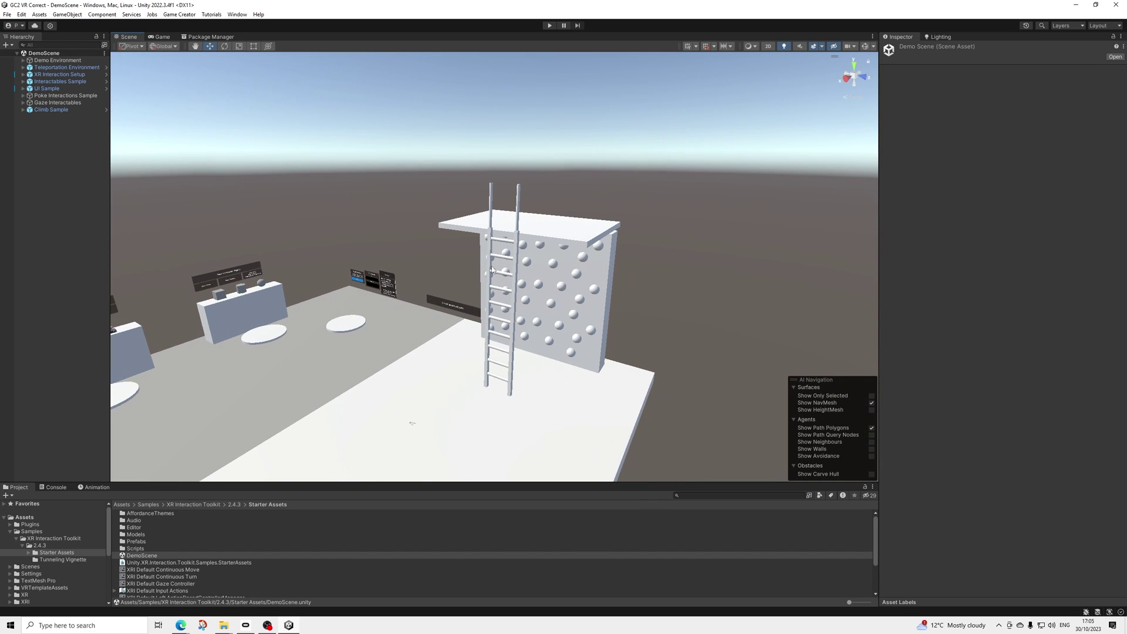
Play-test the DemoScene, stop playback, and look over its interactable tables, UI panels and climbing area
{"action": "left_click", "coordinate": [549, 27]}
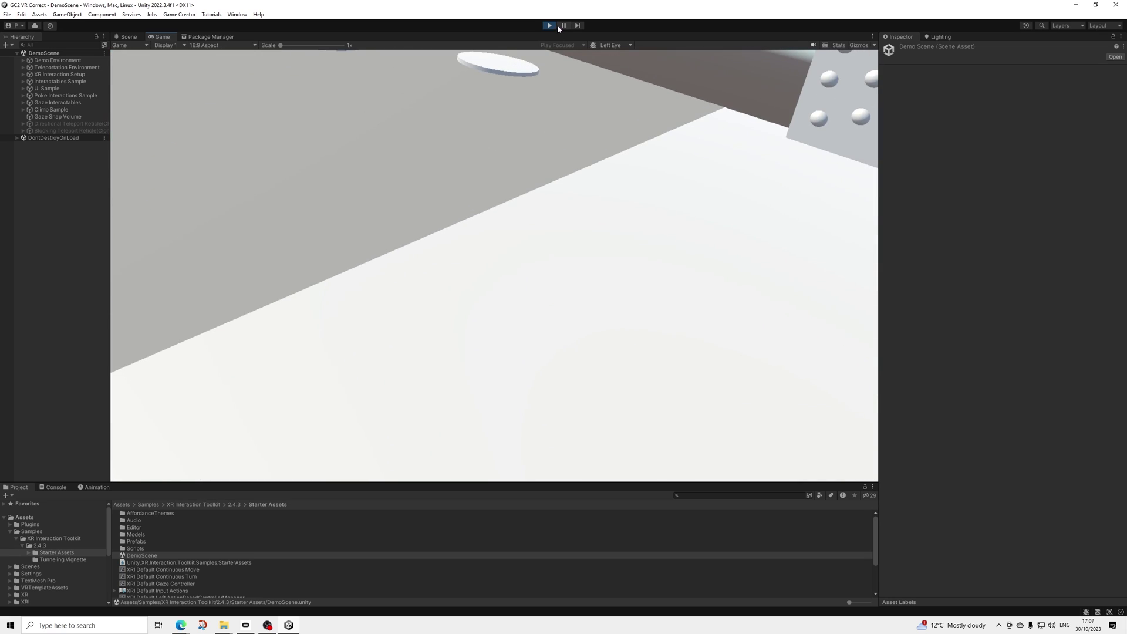
{"action": "left_click", "coordinate": [547, 26]}
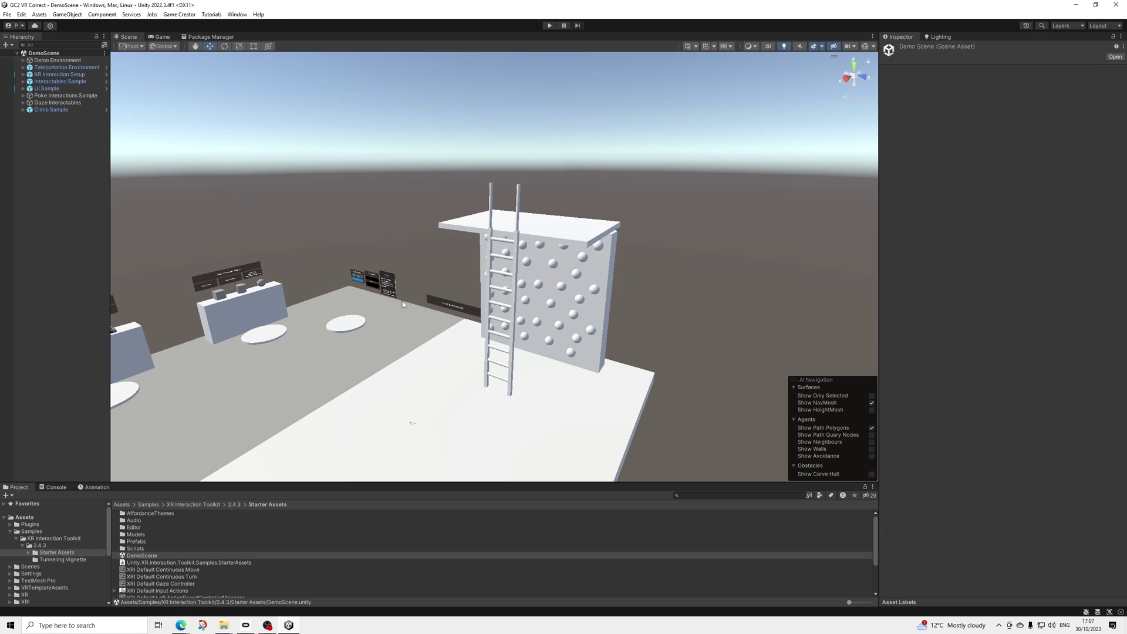
{"action": "middle_click_drag", "start_coordinate": [409, 305], "coordinate": [490, 260]}
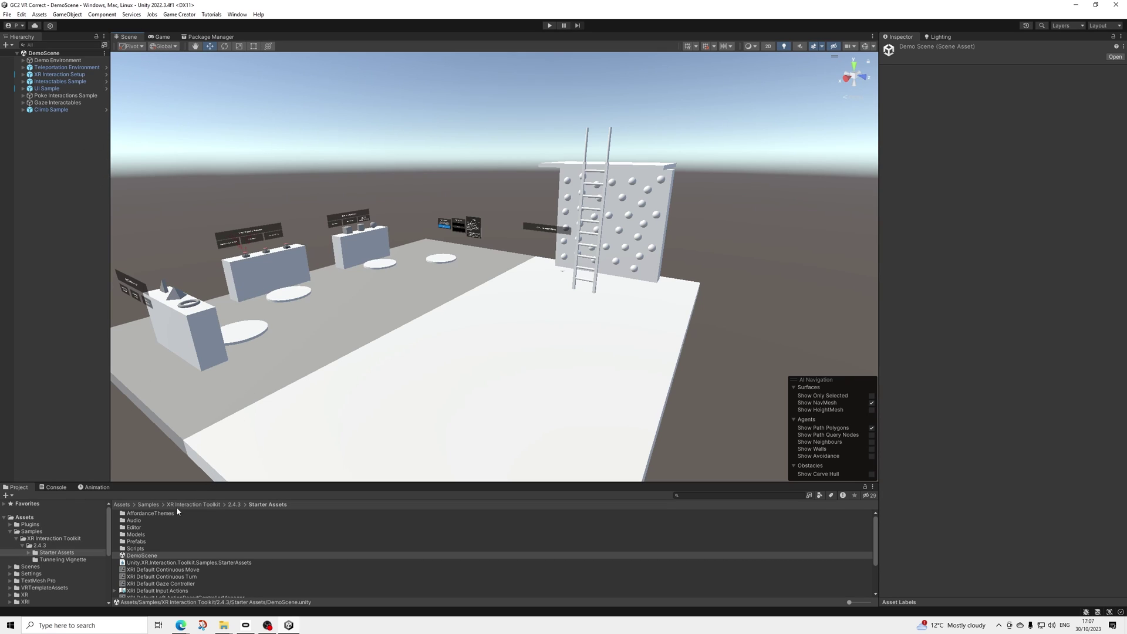
{"action": "scroll", "coordinate": [376, 325], "scroll_direction": "down", "scroll_amount": 3}
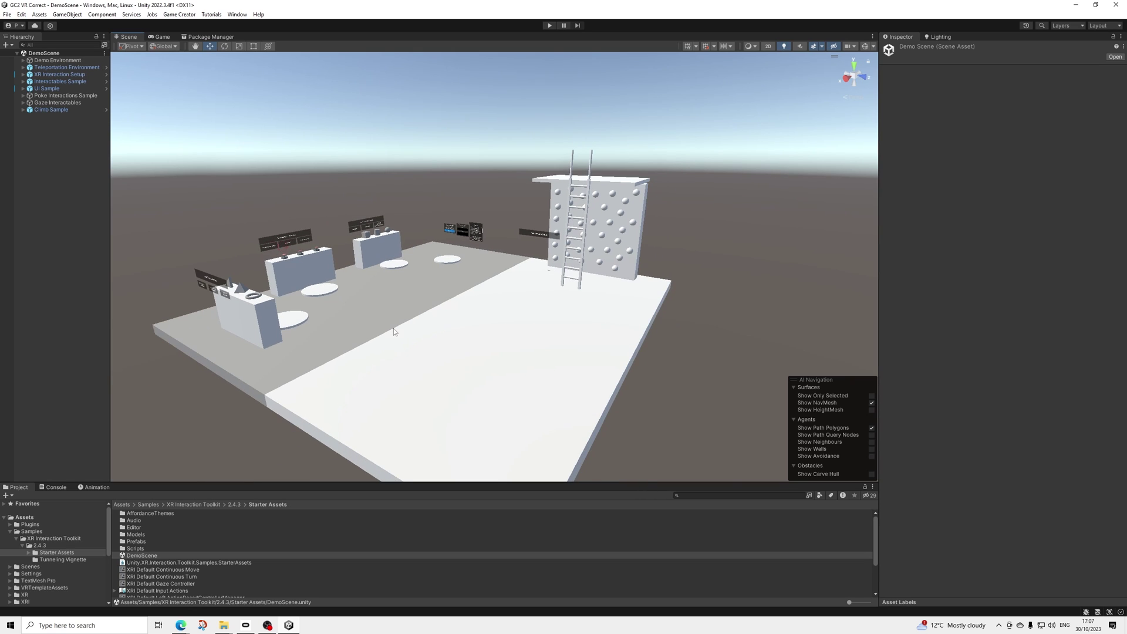
{"action": "scroll", "coordinate": [393, 329], "scroll_direction": "up", "scroll_amount": 5}
{"action": "middle_click_drag", "start_coordinate": [387, 329], "coordinate": [482, 364]}
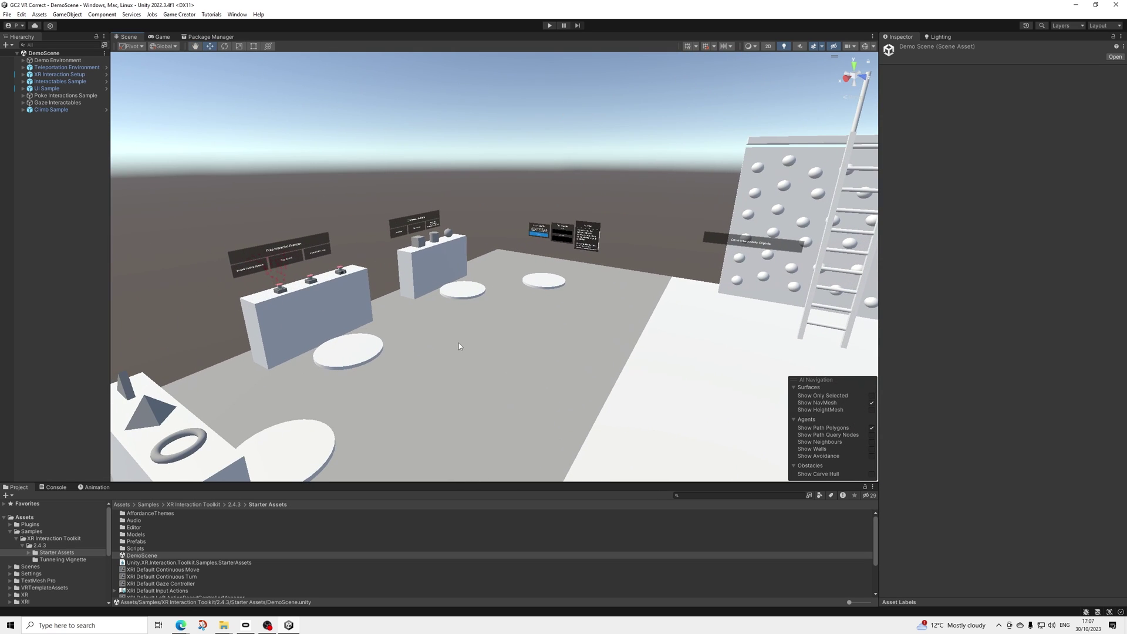
{"action": "scroll", "coordinate": [370, 374], "scroll_direction": "up", "scroll_amount": 3}
{"action": "scroll", "coordinate": [370, 373], "scroll_direction": "up", "scroll_amount": 2}
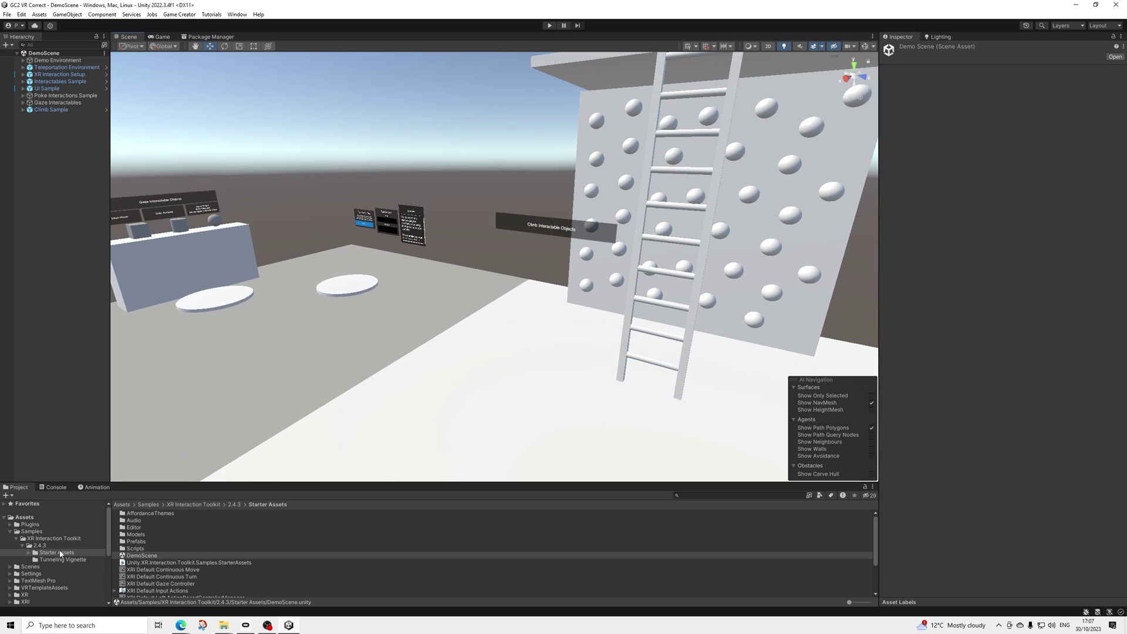
Collapse the XR Interaction Toolkit samples folder, check the XRI_Examples folder, and open the SampleScene from Assets > Scenes
{"action": "left_click", "coordinate": [18, 542]}
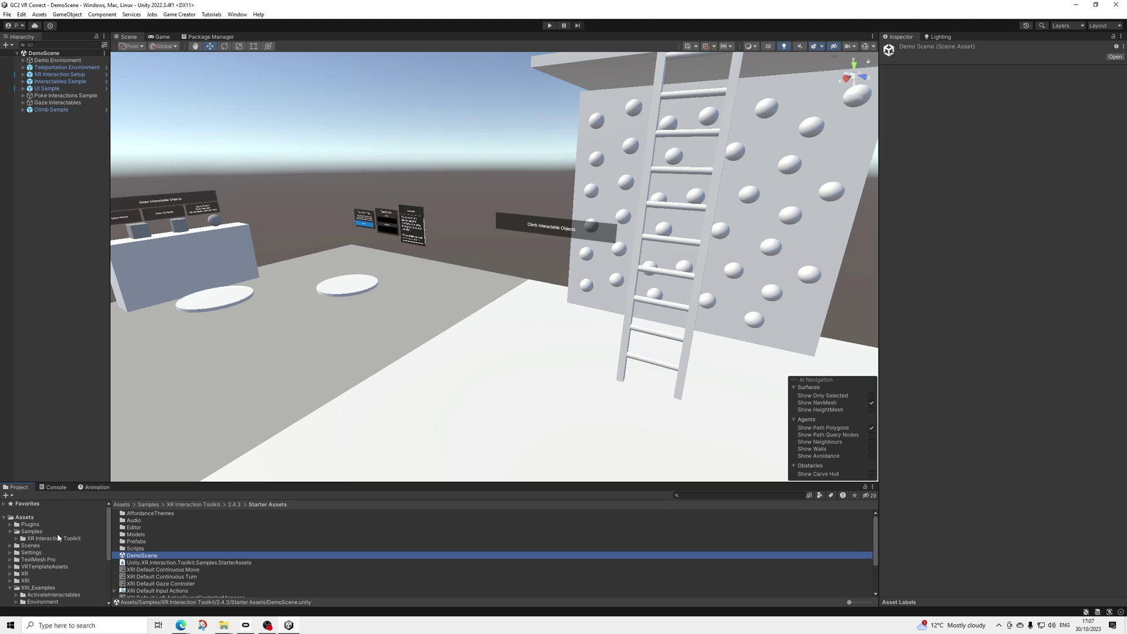
{"action": "scroll", "coordinate": [51, 541], "scroll_direction": "down", "scroll_amount": 3}
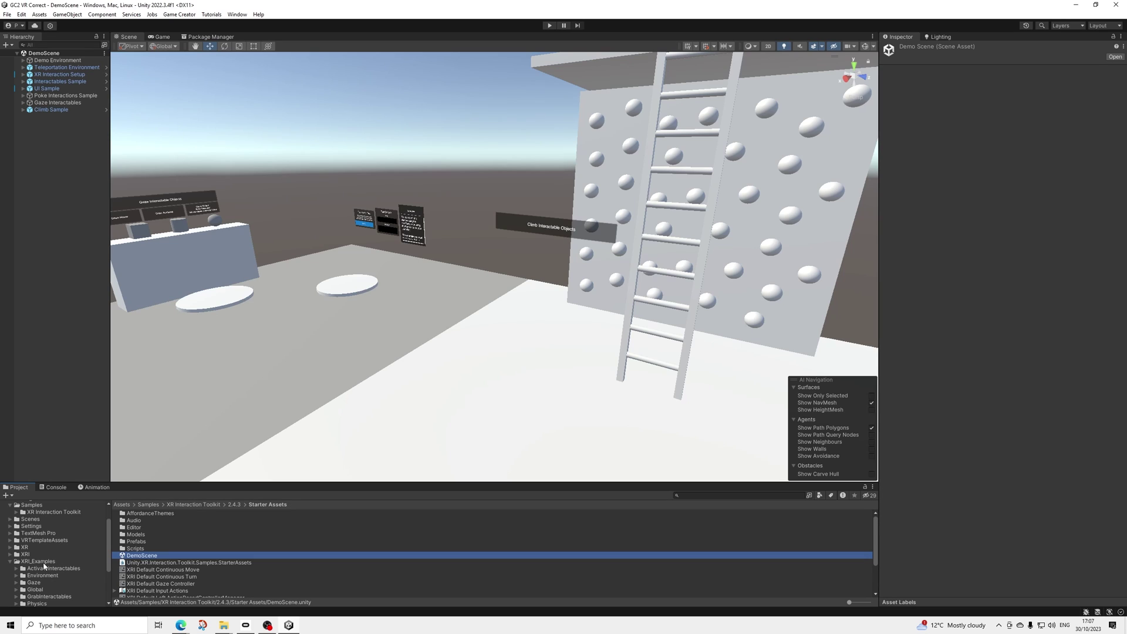
{"action": "left_click", "coordinate": [47, 561]}
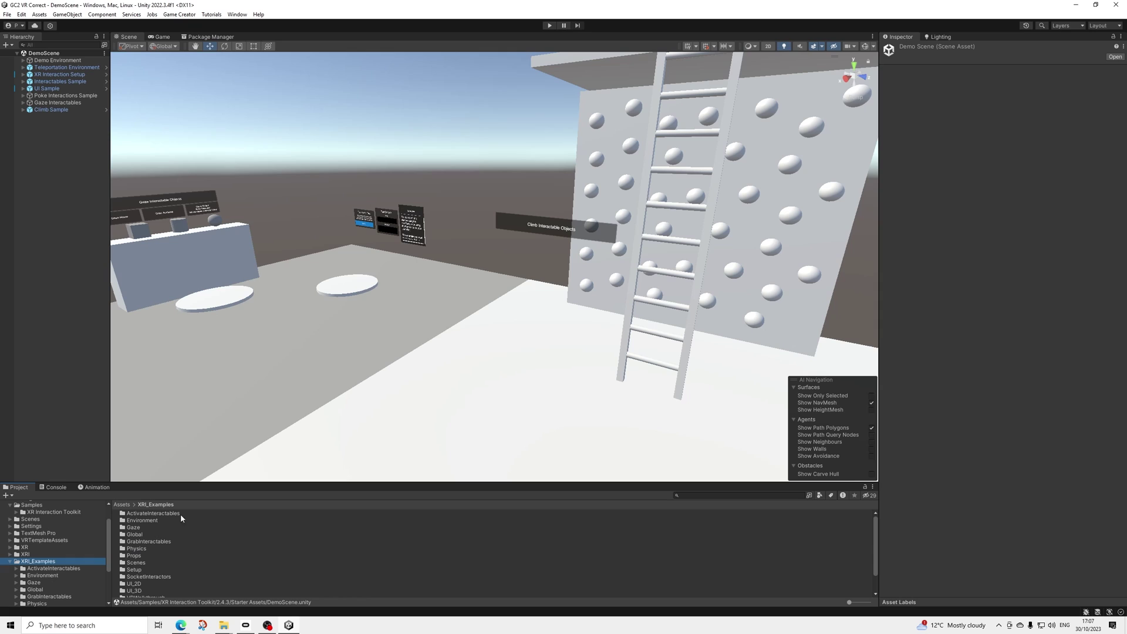
{"action": "scroll", "coordinate": [53, 569], "scroll_direction": "up", "scroll_amount": 3}
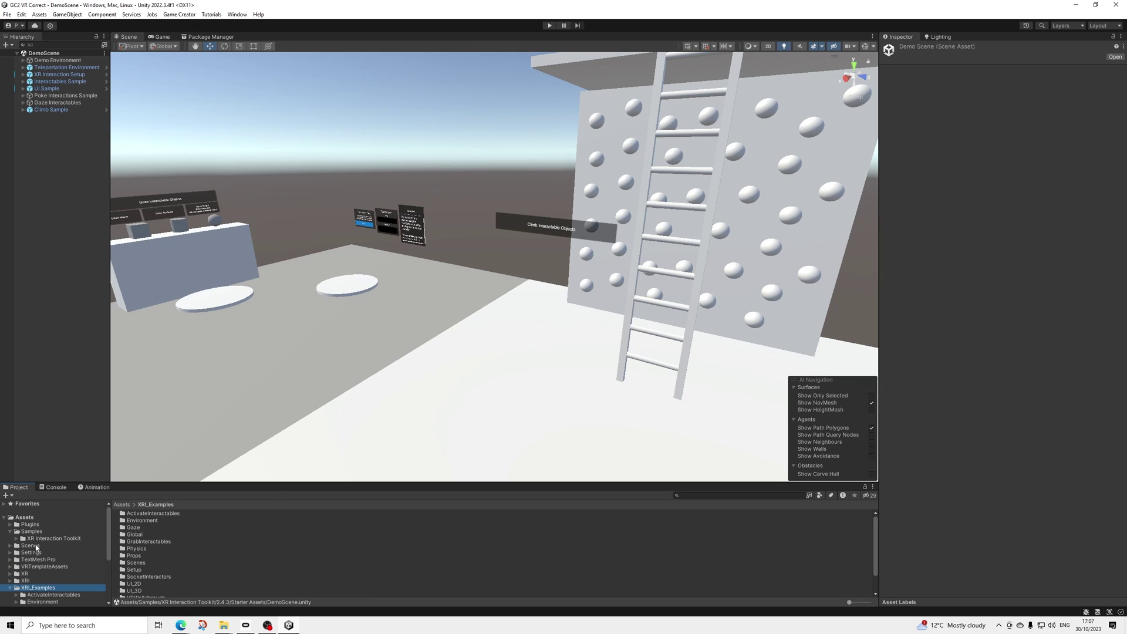
{"action": "left_click", "coordinate": [29, 546]}
{"action": "double_click", "coordinate": [136, 534]}
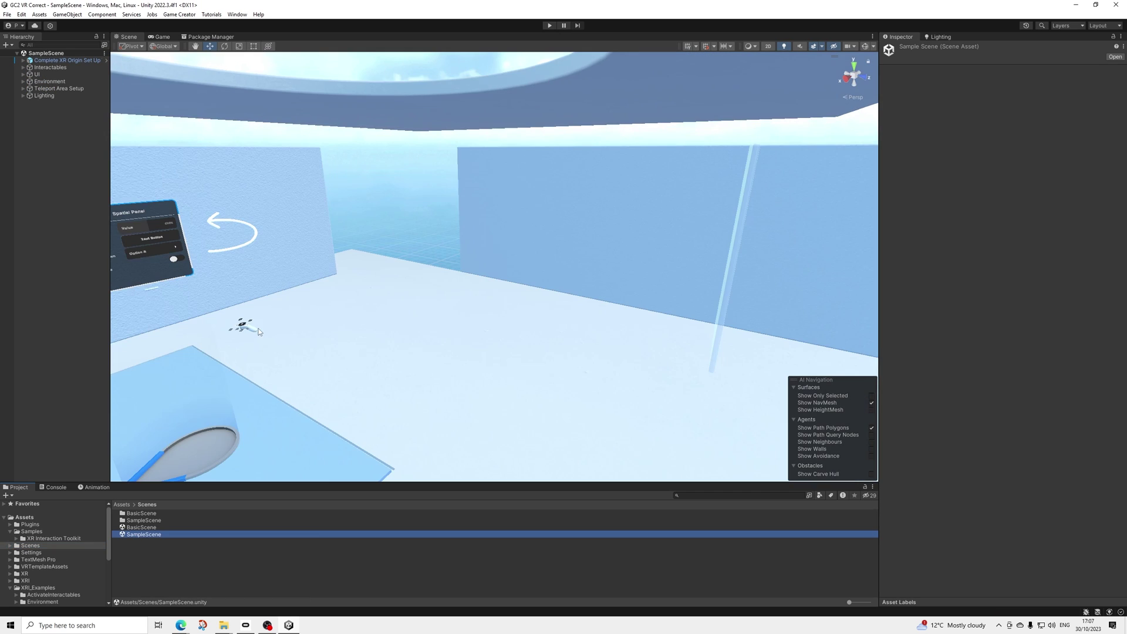
Examine the SampleScene's VR template room, including its spatial panels, video player, grabbable objects and teleport anchor
{"action": "middle_click_drag", "start_coordinate": [258, 331], "coordinate": [583, 327]}
{"action": "scroll", "coordinate": [583, 331], "scroll_direction": "down", "scroll_amount": 2}
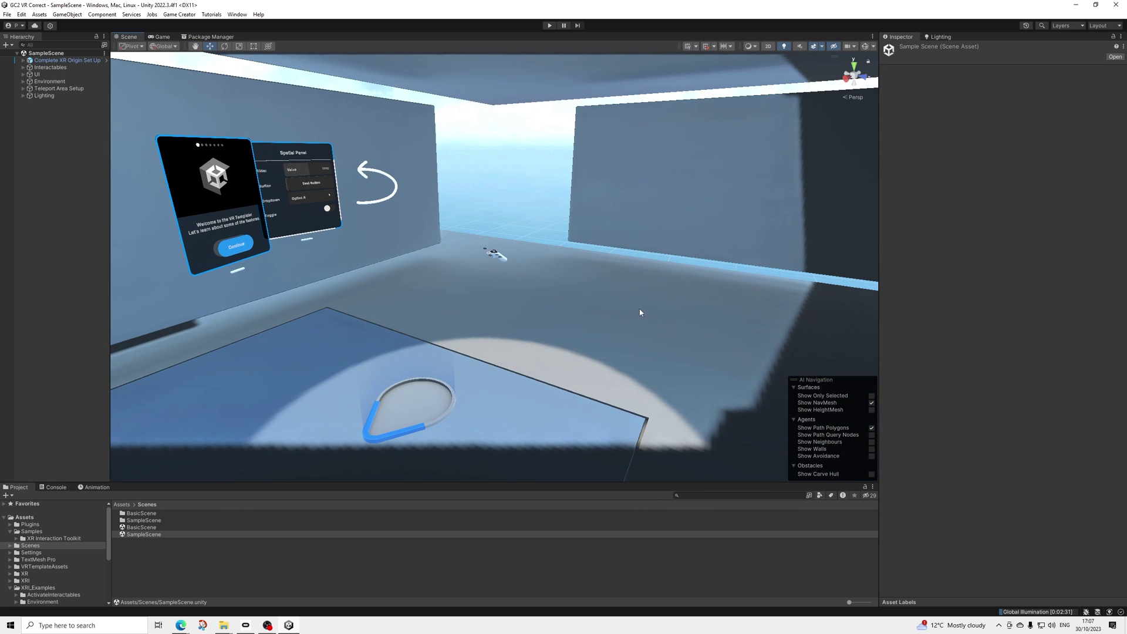
{"action": "right_click_drag", "start_coordinate": [656, 312], "coordinate": [497, 275]}
{"action": "scroll", "coordinate": [496, 275], "scroll_direction": "down", "scroll_amount": 3}
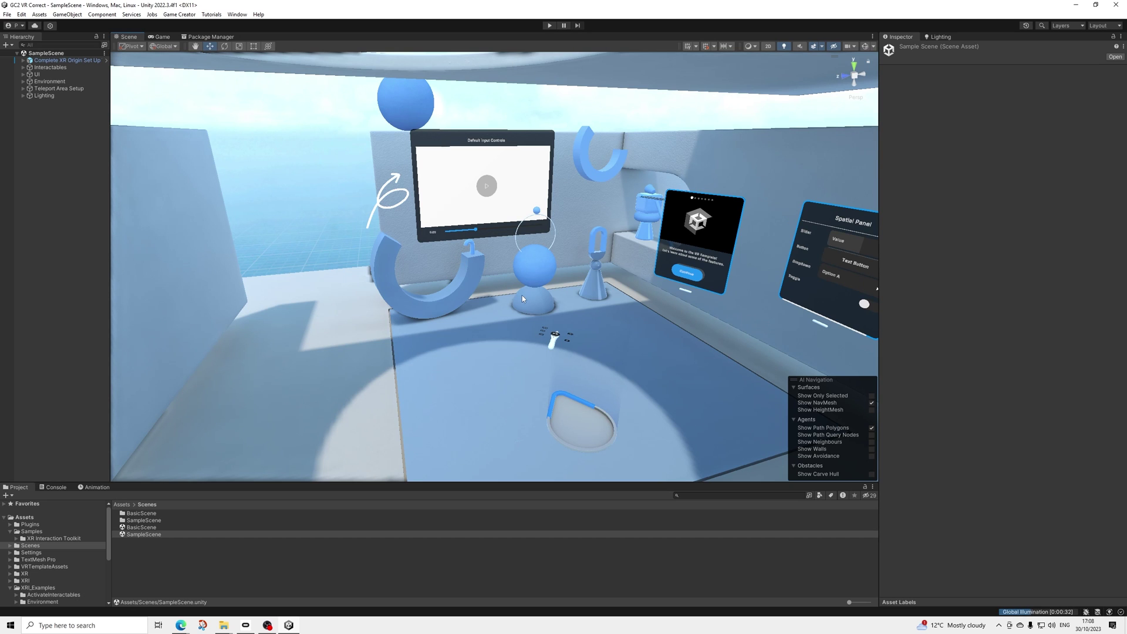
{"action": "middle_click_drag", "start_coordinate": [508, 294], "coordinate": [463, 294]}
{"action": "scroll", "coordinate": [490, 302], "scroll_direction": "up", "scroll_amount": 3}
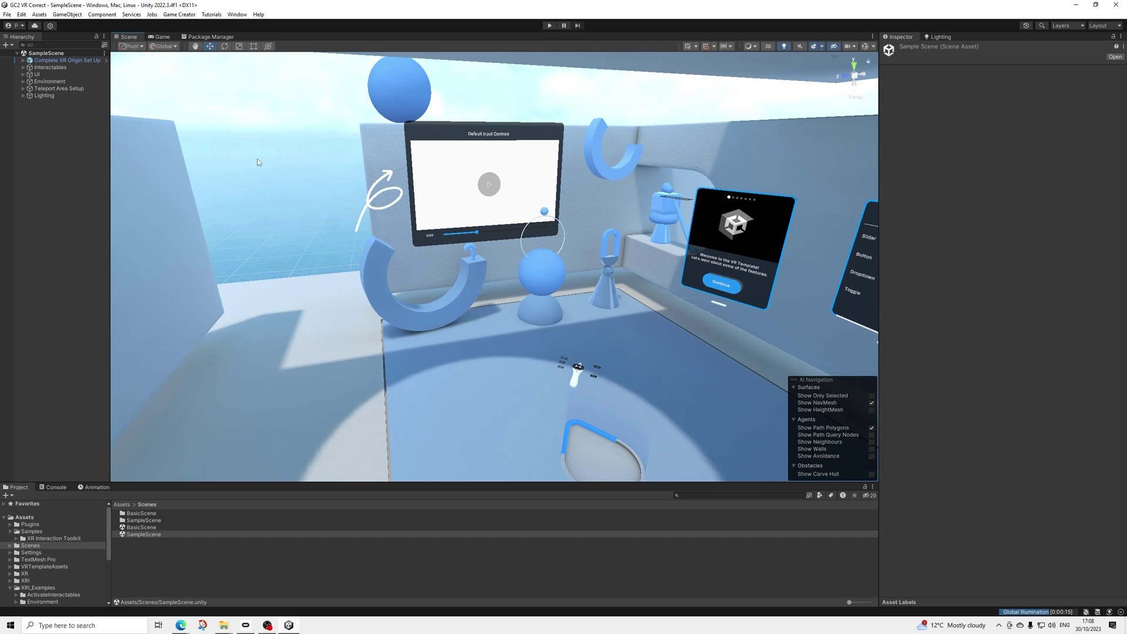
{"action": "middle_click_drag", "start_coordinate": [522, 289], "coordinate": [494, 283]}
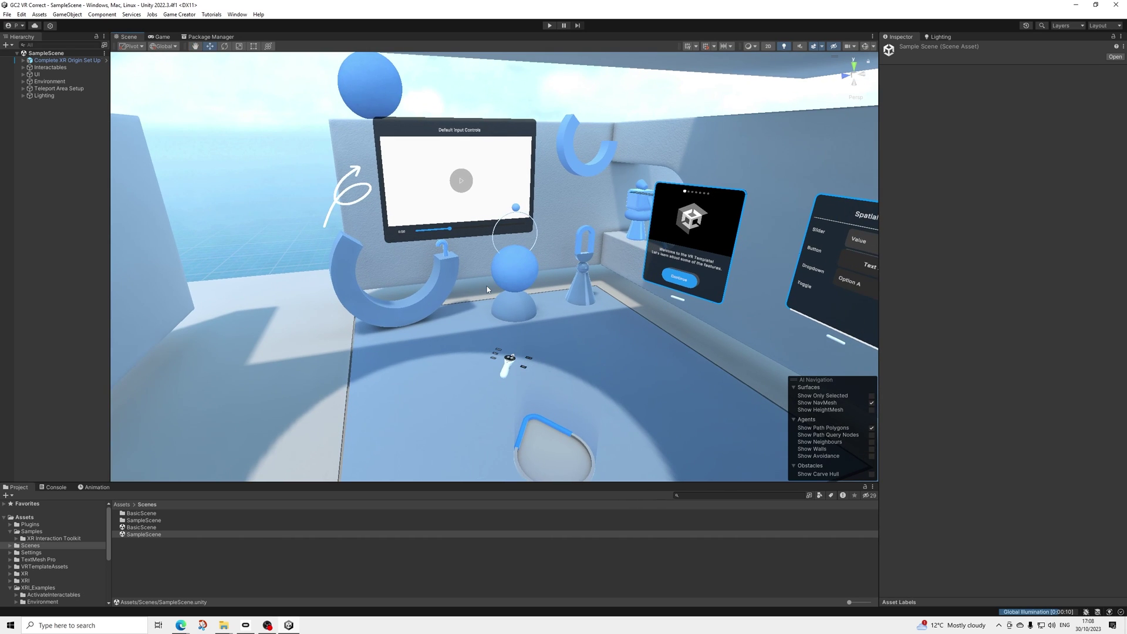
{"action": "scroll", "coordinate": [510, 293], "scroll_direction": "down", "scroll_amount": 5}
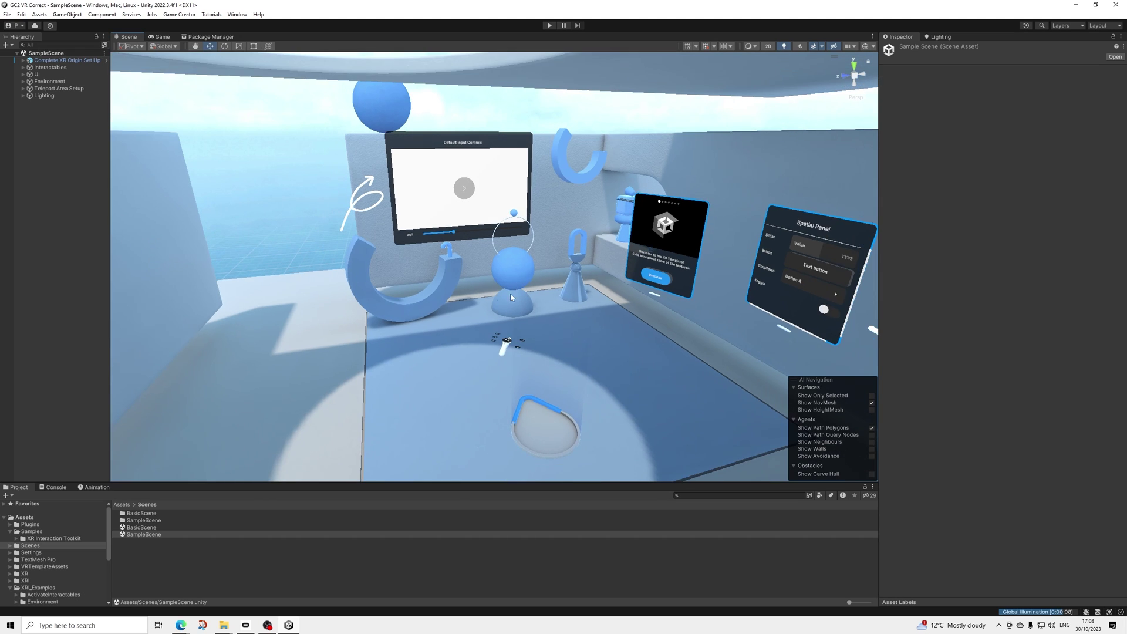
{"action": "scroll", "coordinate": [495, 304], "scroll_direction": "up", "scroll_amount": 3}
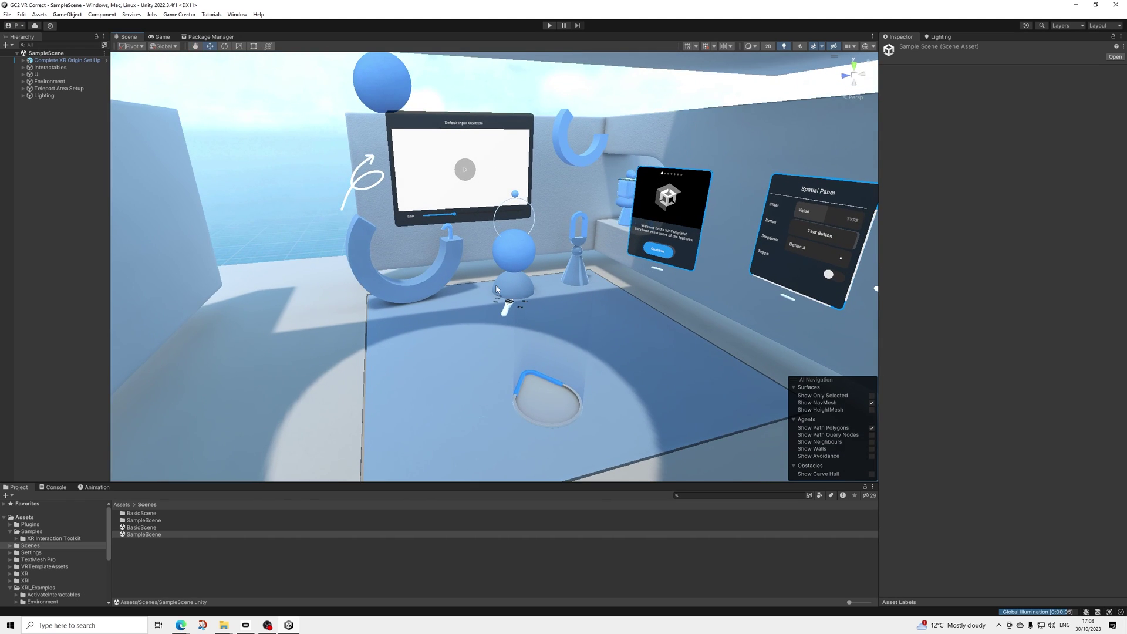
{"action": "scroll", "coordinate": [496, 287], "scroll_direction": "up", "scroll_amount": 2}
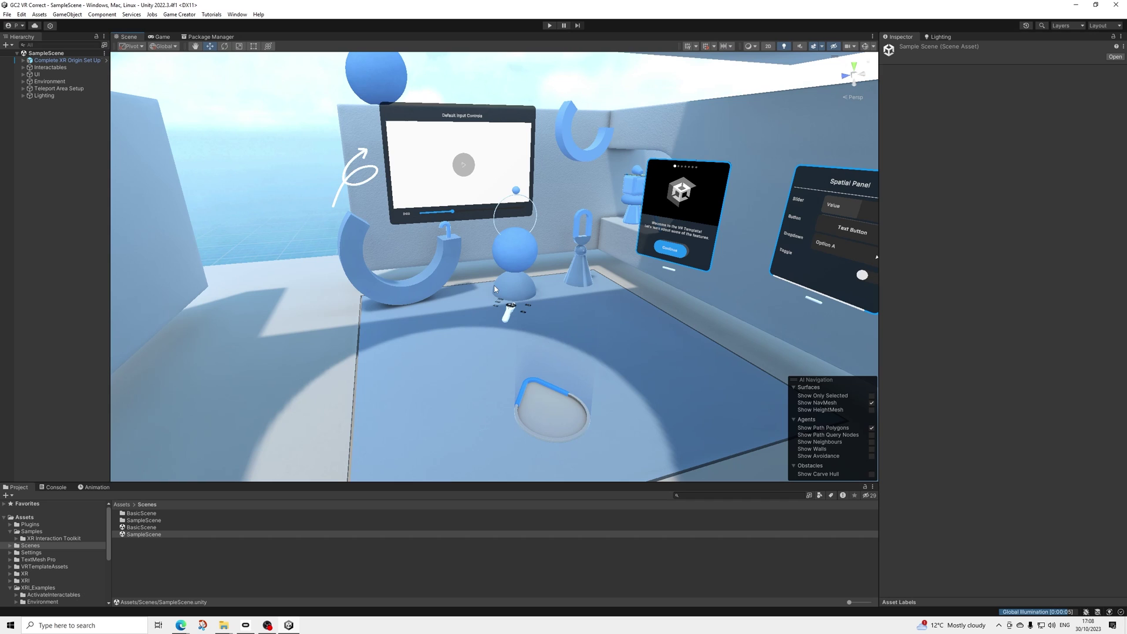
{"action": "scroll", "coordinate": [512, 285], "scroll_direction": "down", "scroll_amount": 3}
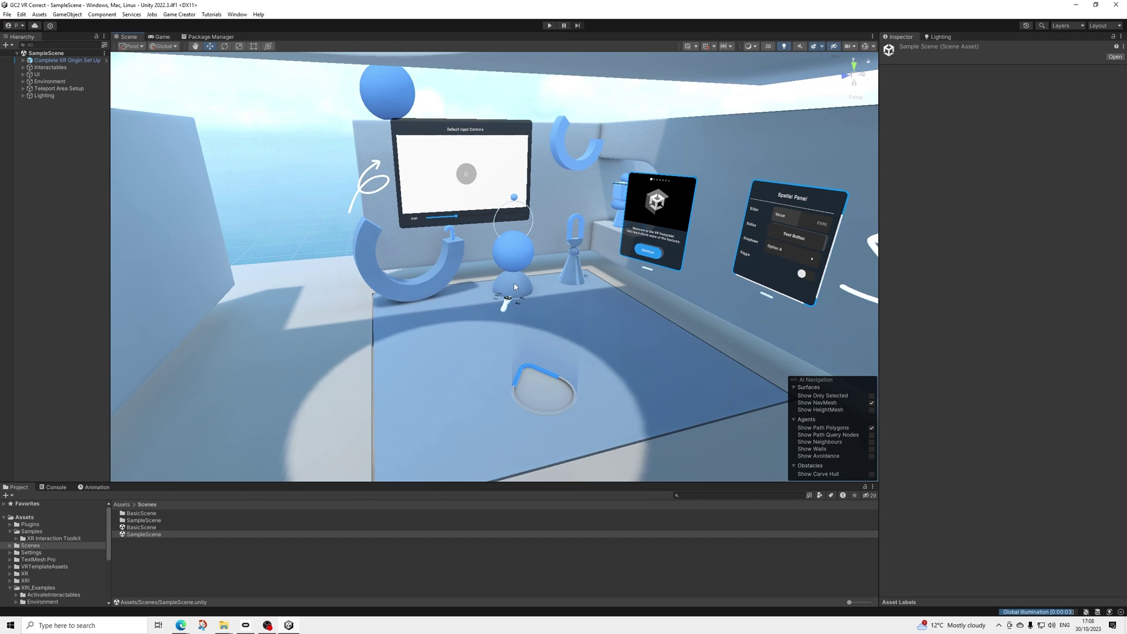
{"action": "scroll", "coordinate": [509, 302], "scroll_direction": "up", "scroll_amount": 1}
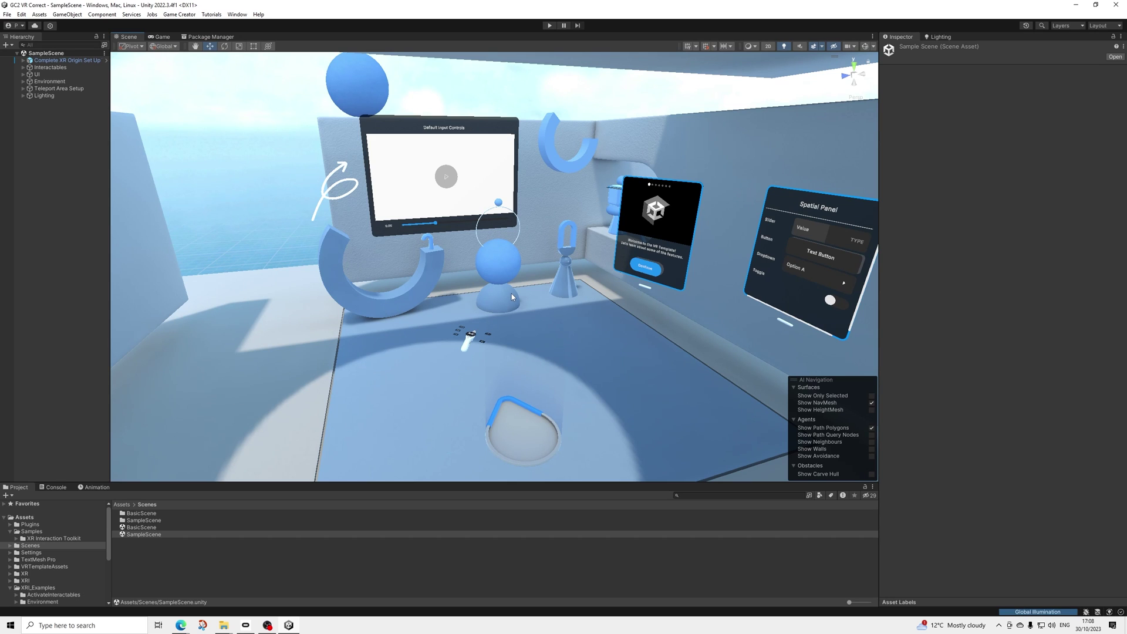
{"action": "middle_click_drag", "start_coordinate": [511, 294], "coordinate": [532, 309]}
{"action": "left_click_drag", "start_coordinate": [530, 307], "coordinate": [551, 359], "text": "alt"}
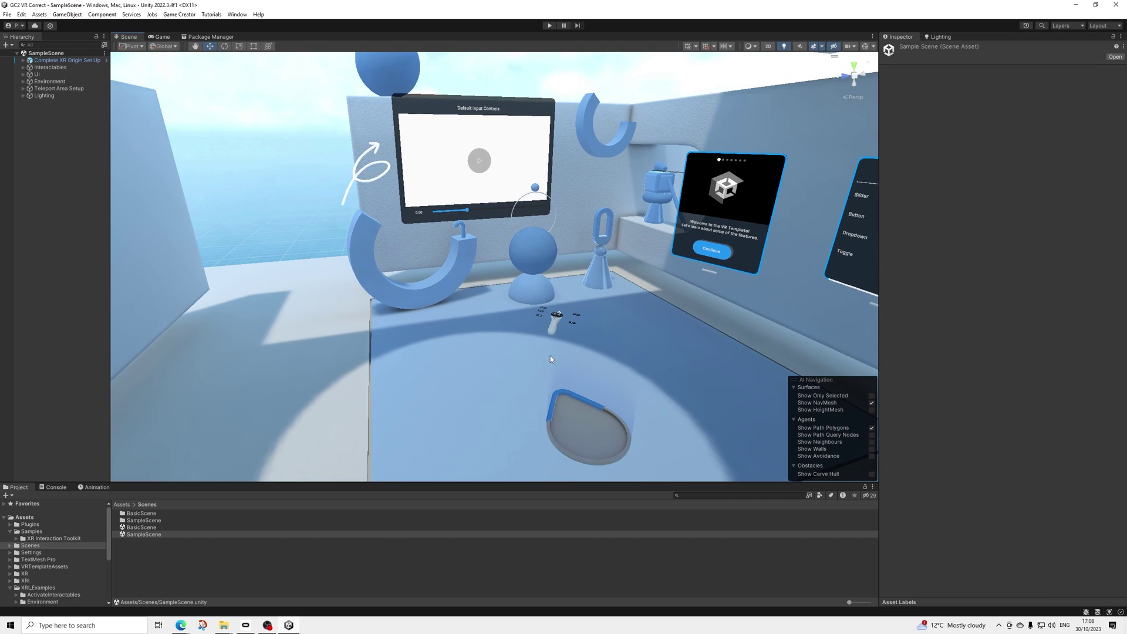
{"action": "left_click_drag", "start_coordinate": [550, 357], "coordinate": [513, 340], "text": "alt"}
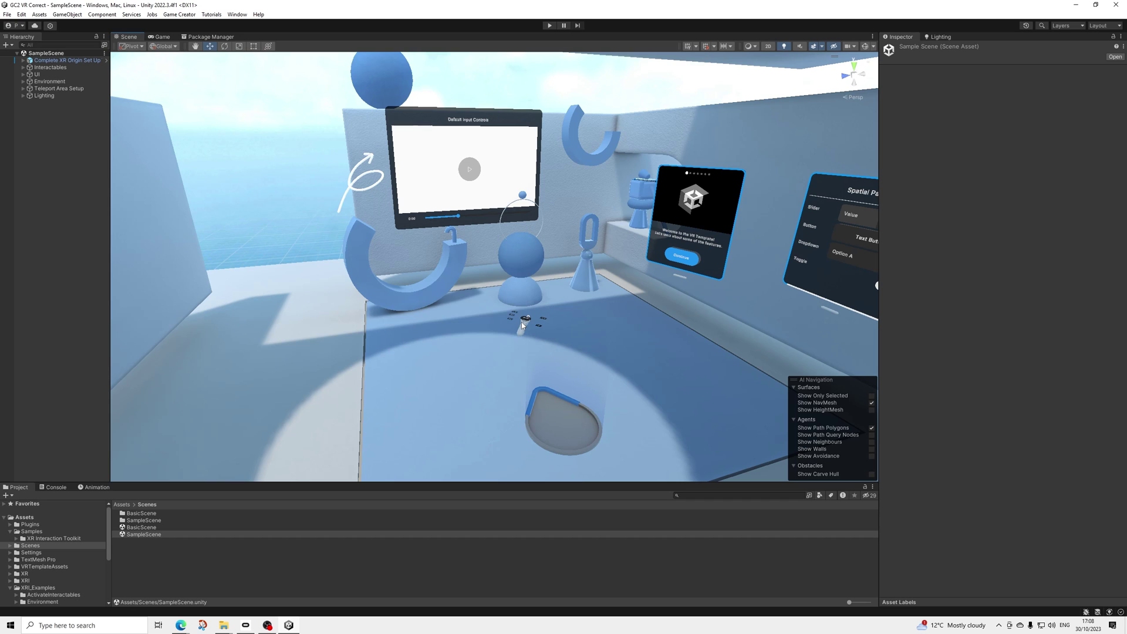
Select the Complete XR Origin Set Up in the SampleScene and expand it to show its child objects
{"action": "middle_click_drag", "start_coordinate": [538, 336], "coordinate": [574, 335]}
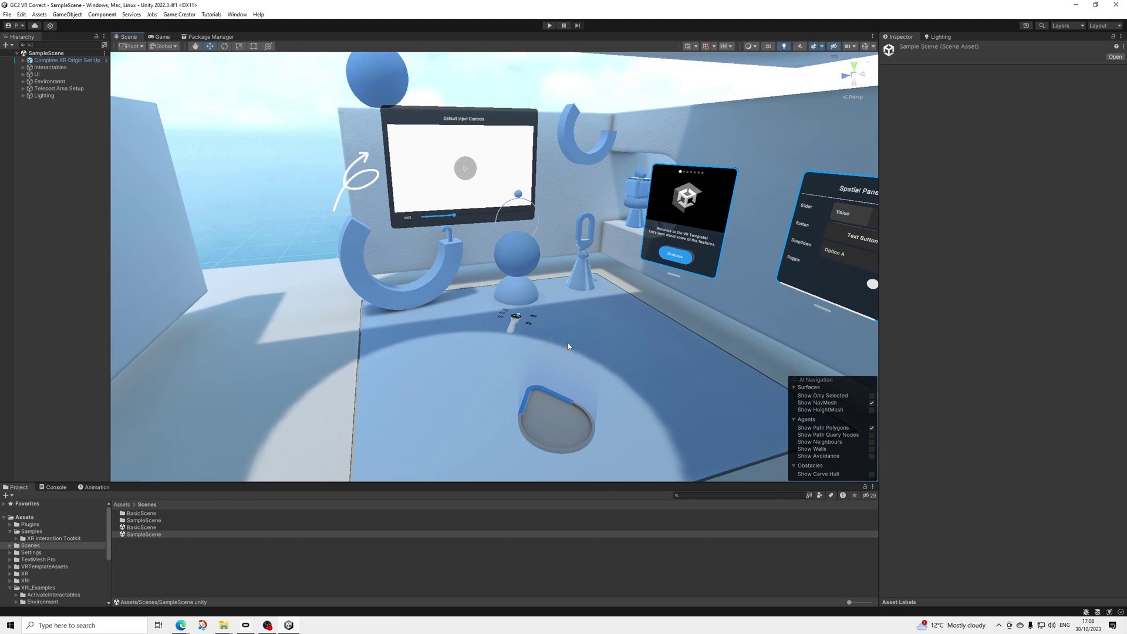
{"action": "left_click_drag", "start_coordinate": [568, 346], "coordinate": [449, 331], "text": "alt"}
{"action": "left_click", "coordinate": [35, 61]}
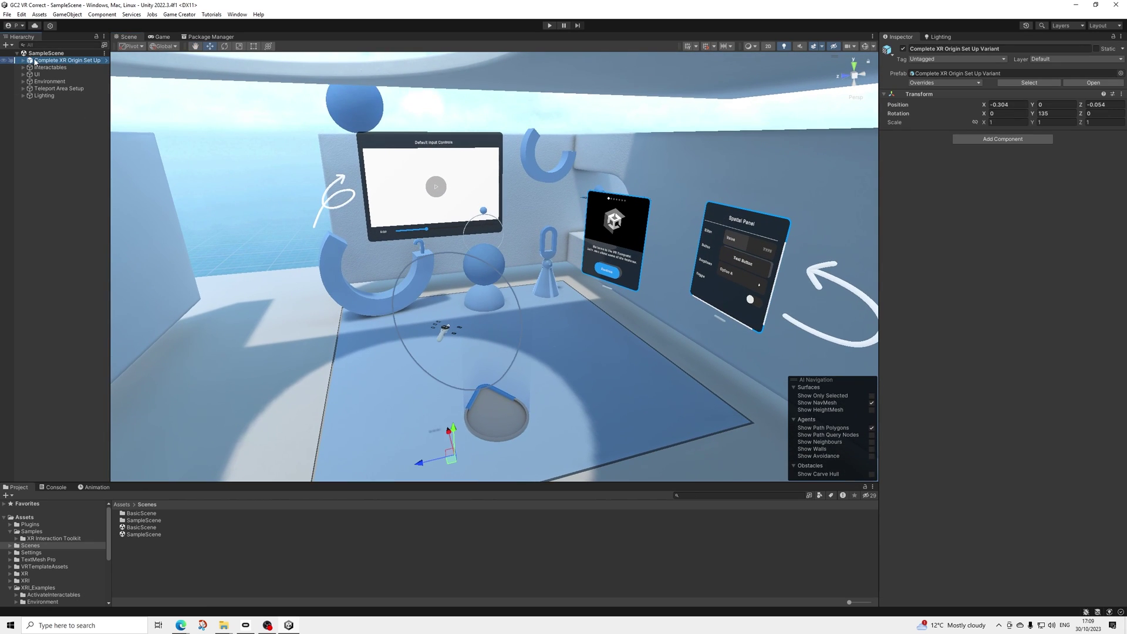
{"action": "left_click", "coordinate": [24, 60]}
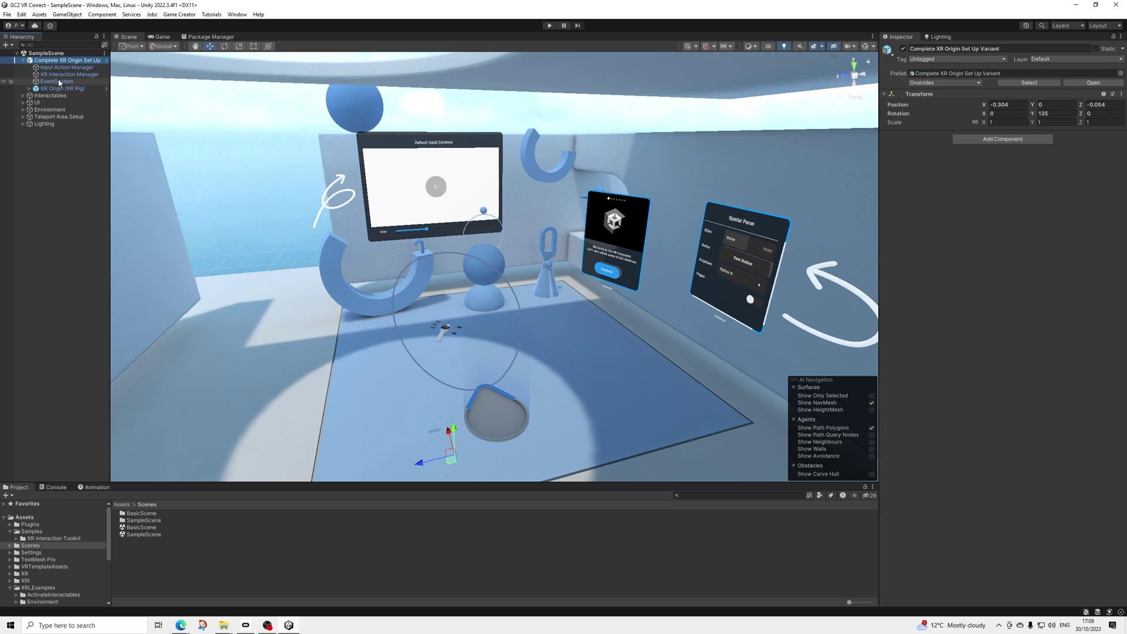
Check the Input Action Manager's action assets, then locate the XRI Default Input Actions asset and inspect its import settings and post-processors
{"action": "left_click", "coordinate": [64, 68]}
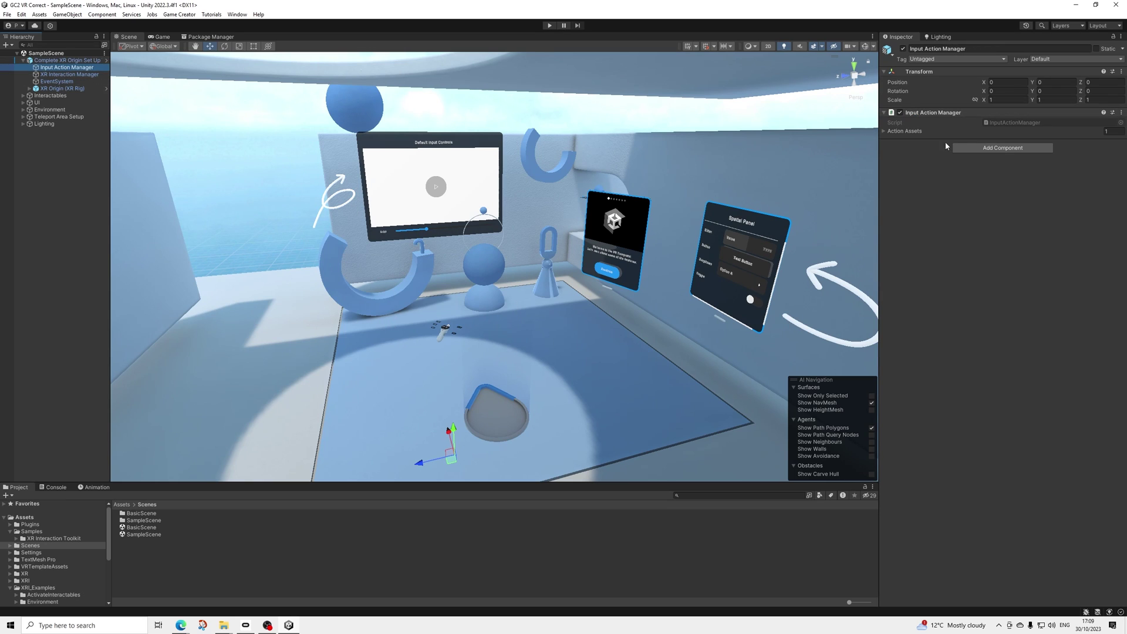
{"action": "left_click", "coordinate": [905, 132]}
{"action": "left_click", "coordinate": [906, 132]}
{"action": "left_click", "coordinate": [1007, 142]}
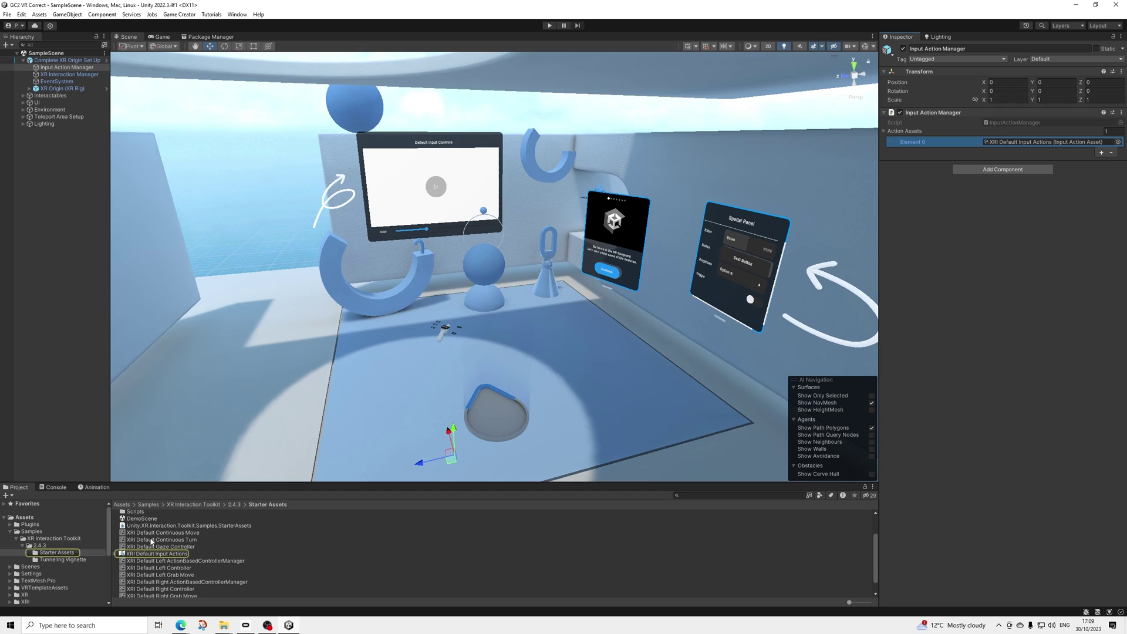
{"action": "left_click", "coordinate": [166, 555]}
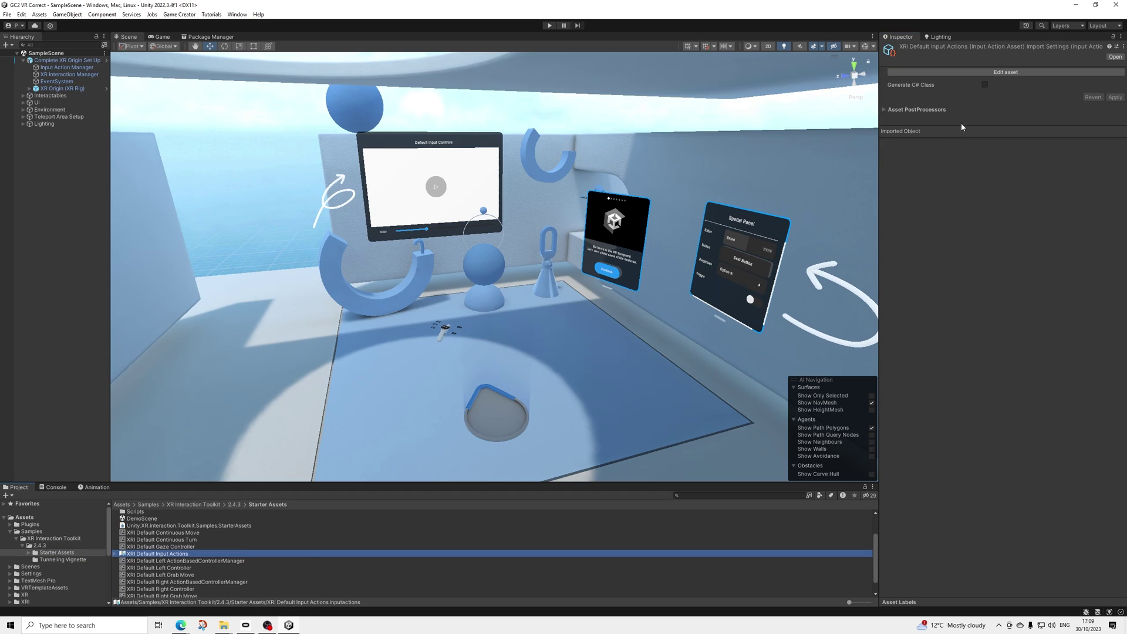
{"action": "left_click", "coordinate": [901, 111]}
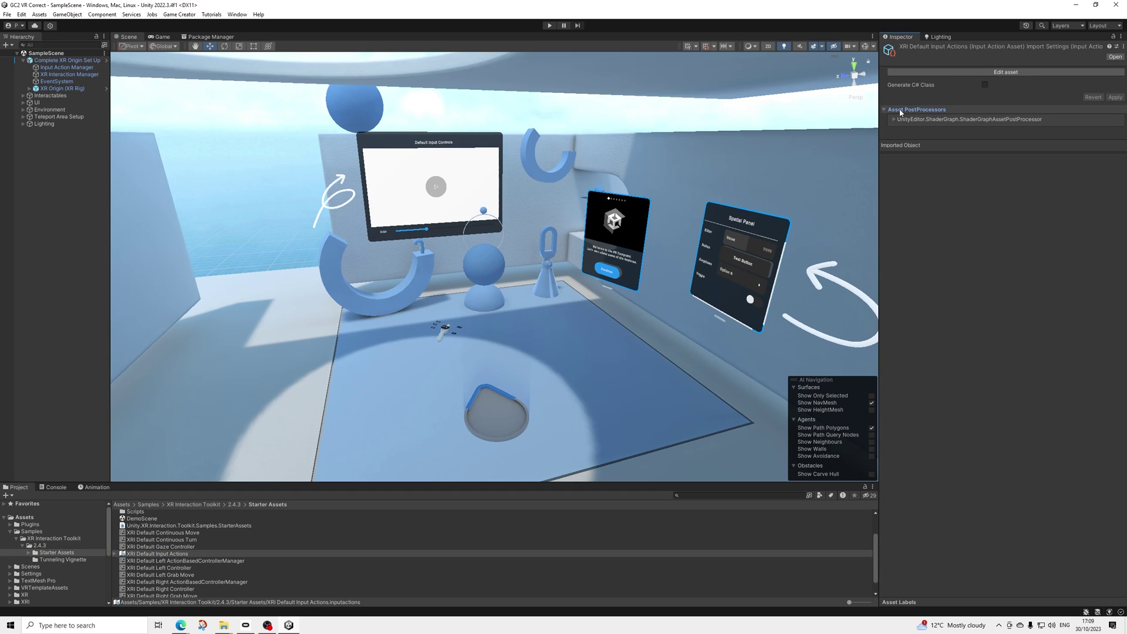
Inspect the XR Interaction Manager's global filters, the EventSystem, and the components of the XR Origin (XR Rig)
{"action": "left_click", "coordinate": [56, 76]}
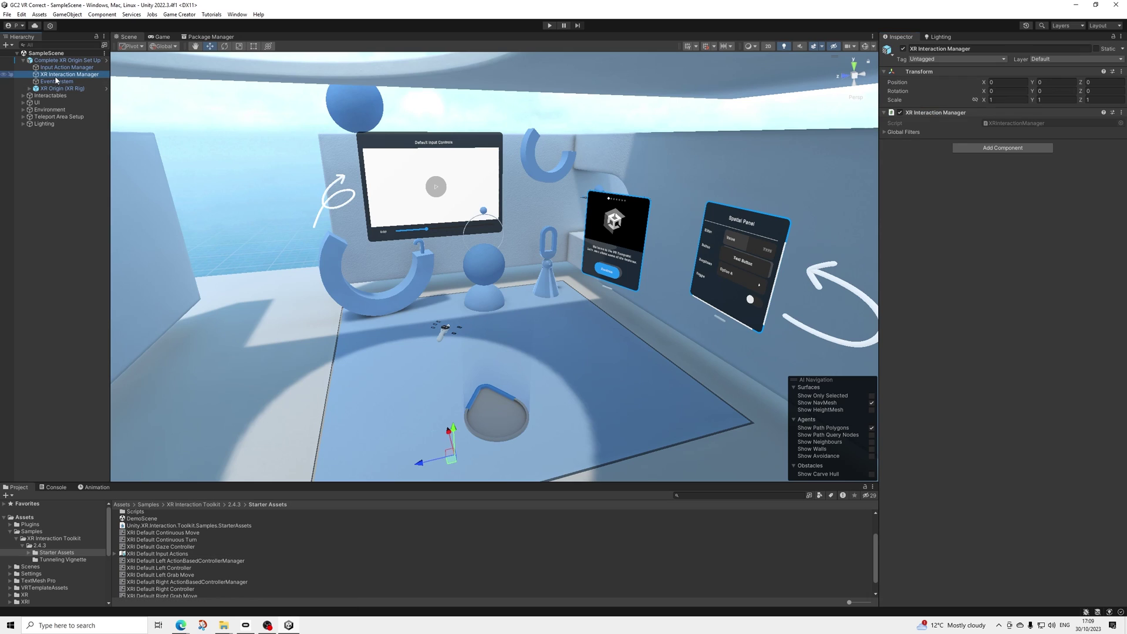
{"action": "left_click", "coordinate": [903, 132]}
{"action": "left_click", "coordinate": [909, 141]}
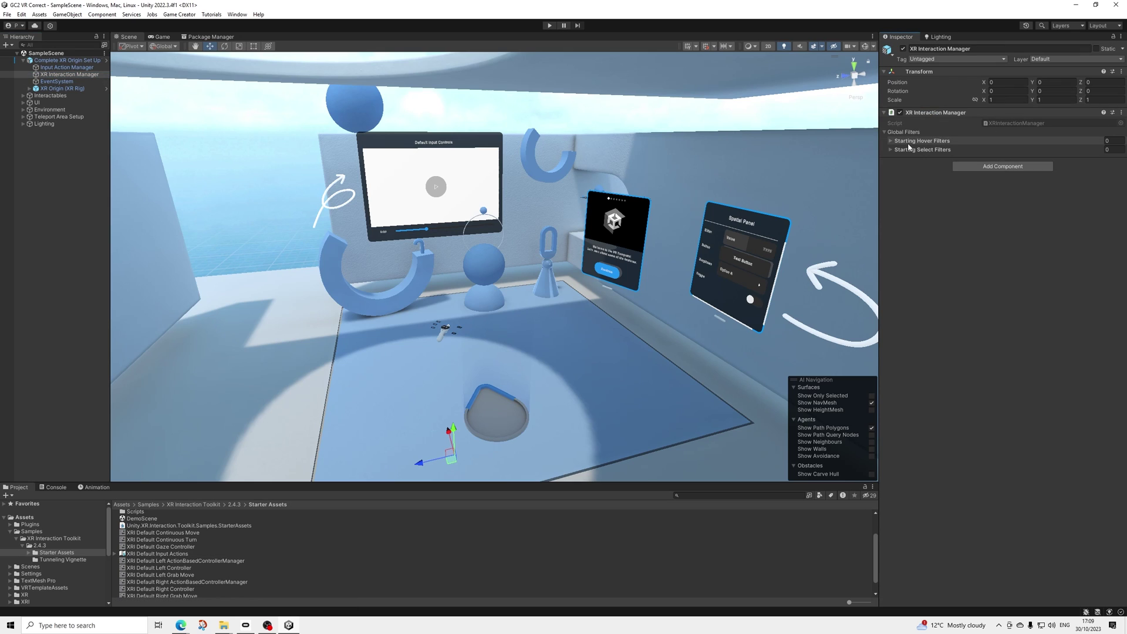
{"action": "left_click", "coordinate": [57, 82]}
{"action": "left_click", "coordinate": [57, 88]}
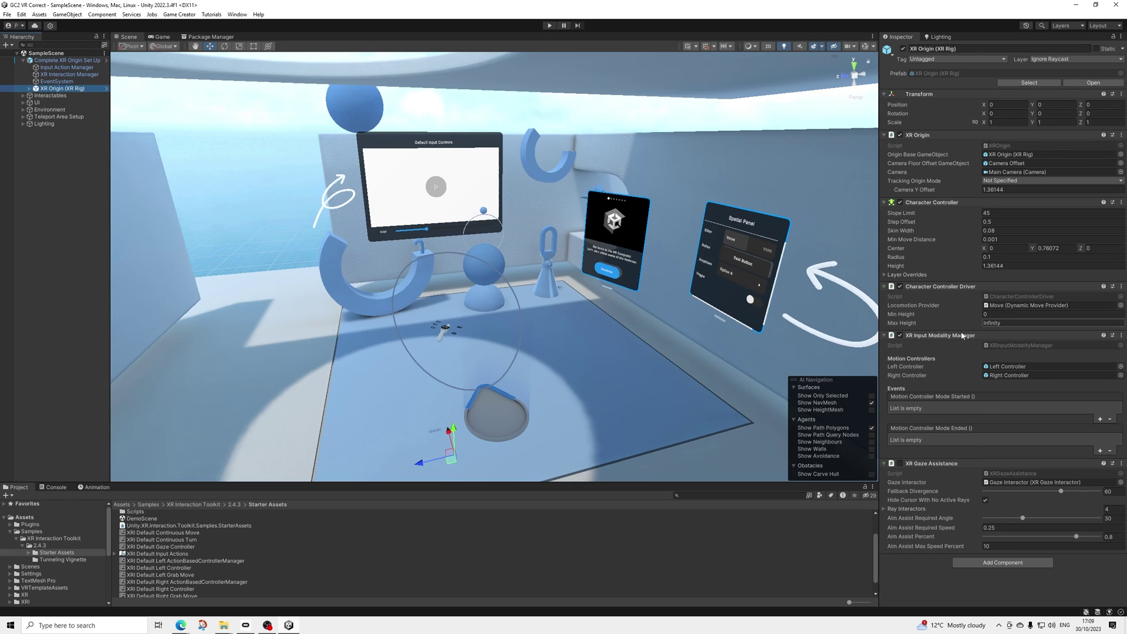
{"action": "middle_click_drag", "start_coordinate": [645, 300], "coordinate": [536, 306]}
{"action": "scroll", "coordinate": [542, 310], "scroll_direction": "up", "scroll_amount": 2}
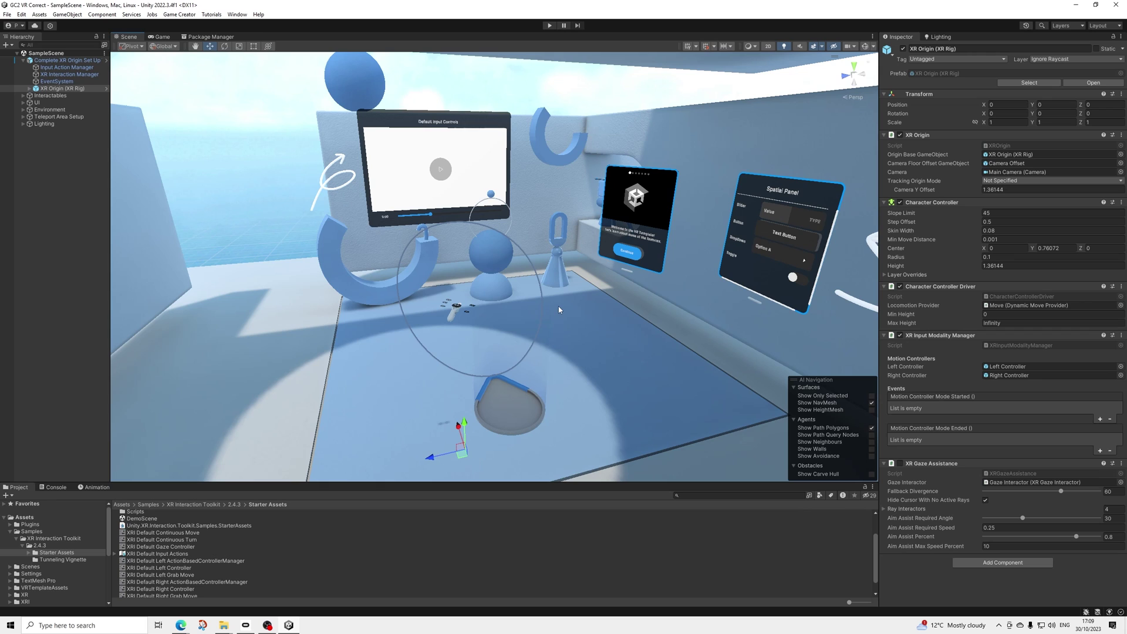
{"action": "scroll", "coordinate": [558, 305], "scroll_direction": "down", "scroll_amount": 3}
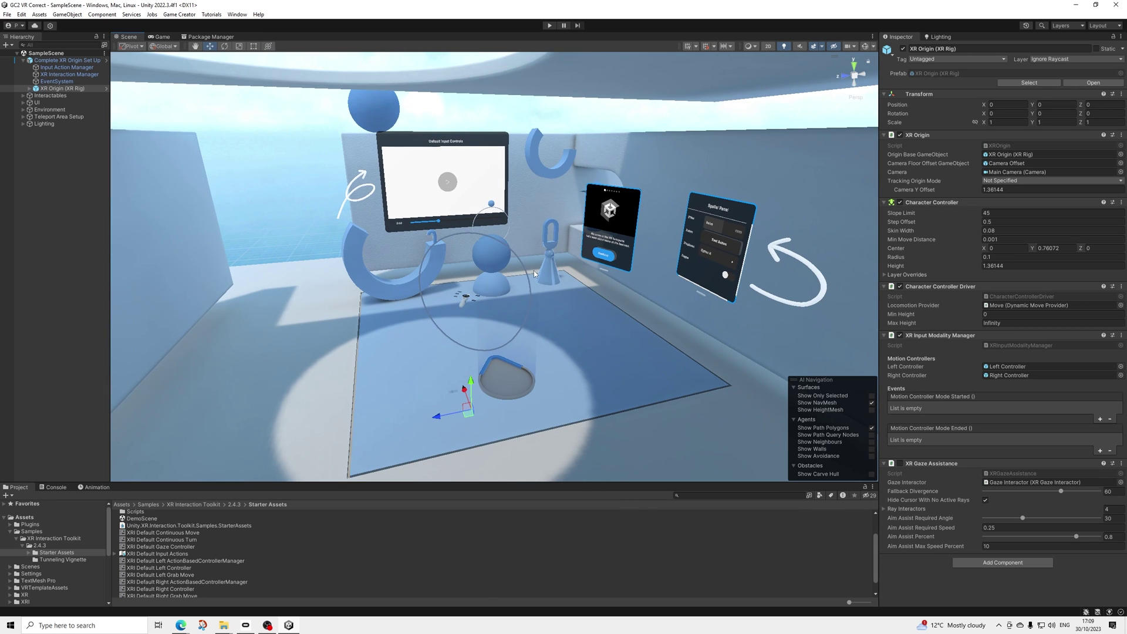
{"action": "scroll", "coordinate": [537, 276], "scroll_direction": "up", "scroll_amount": 2}
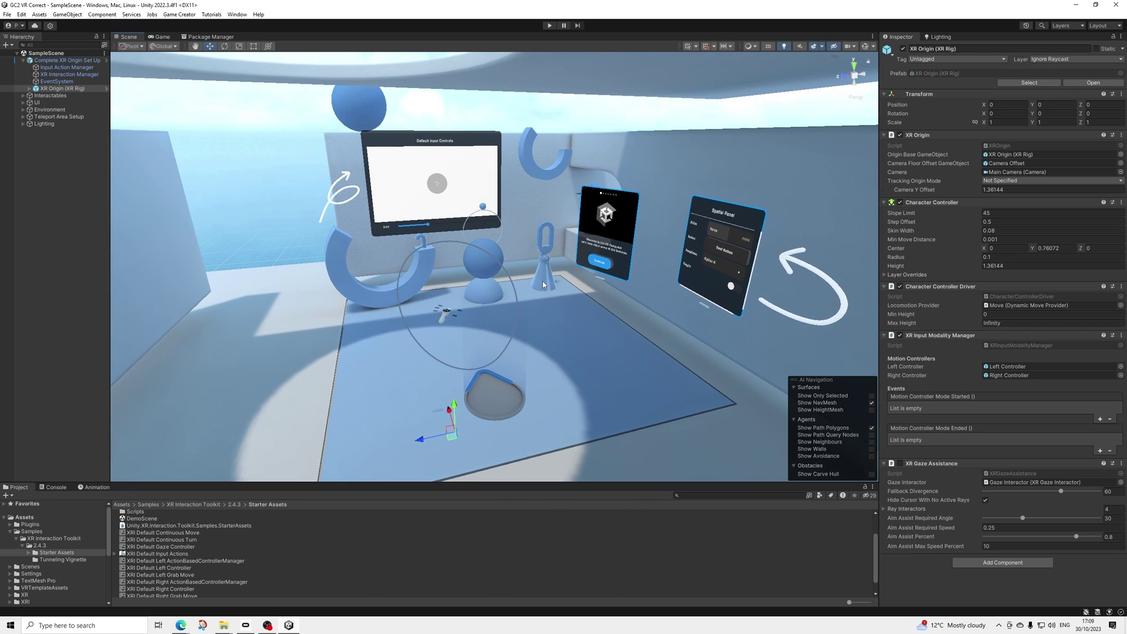
{"action": "scroll", "coordinate": [542, 280], "scroll_direction": "up", "scroll_amount": 1}
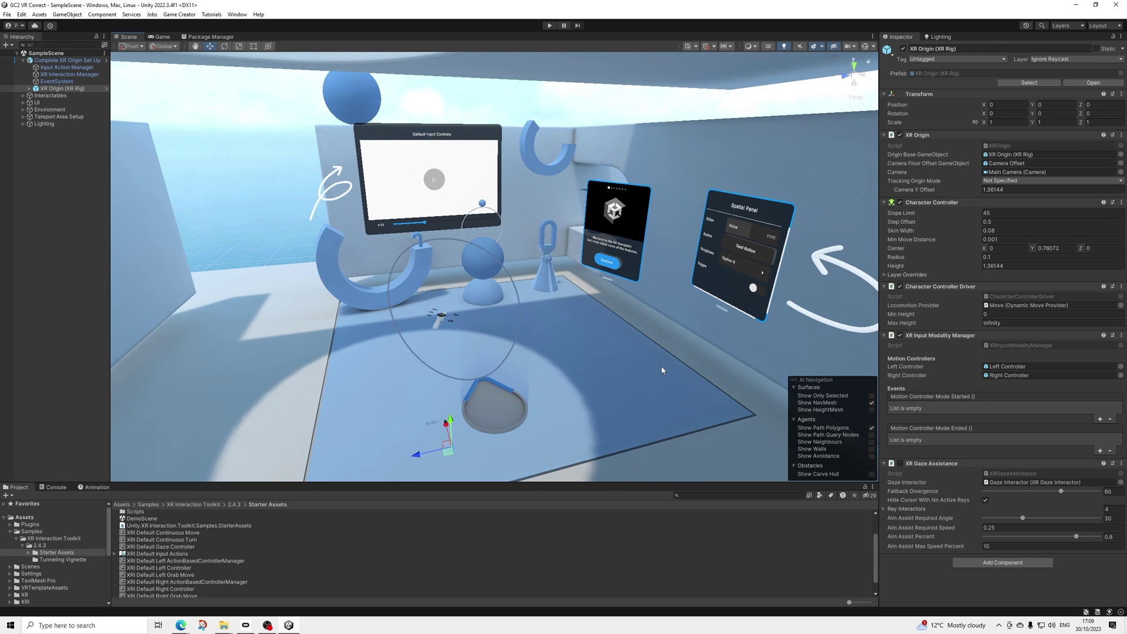
{"action": "right_click_drag", "start_coordinate": [661, 370], "coordinate": [523, 327]}
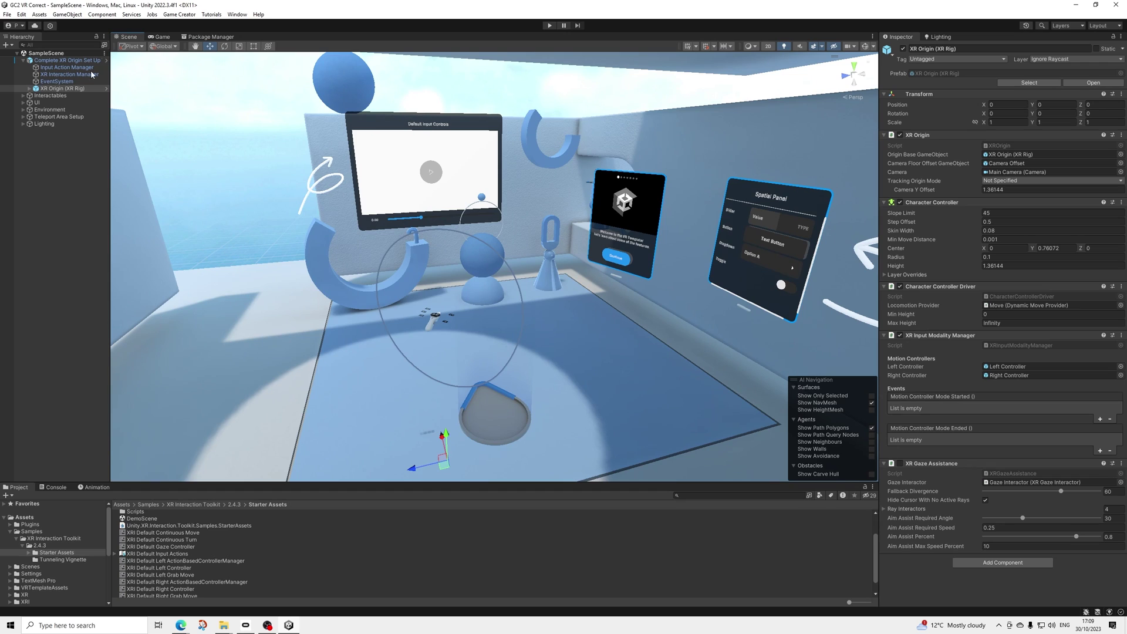
Review the XR Interaction Toolkit 2.4.3 samples in the Package Manager and return to the SampleScene view
{"action": "left_click", "coordinate": [210, 37]}
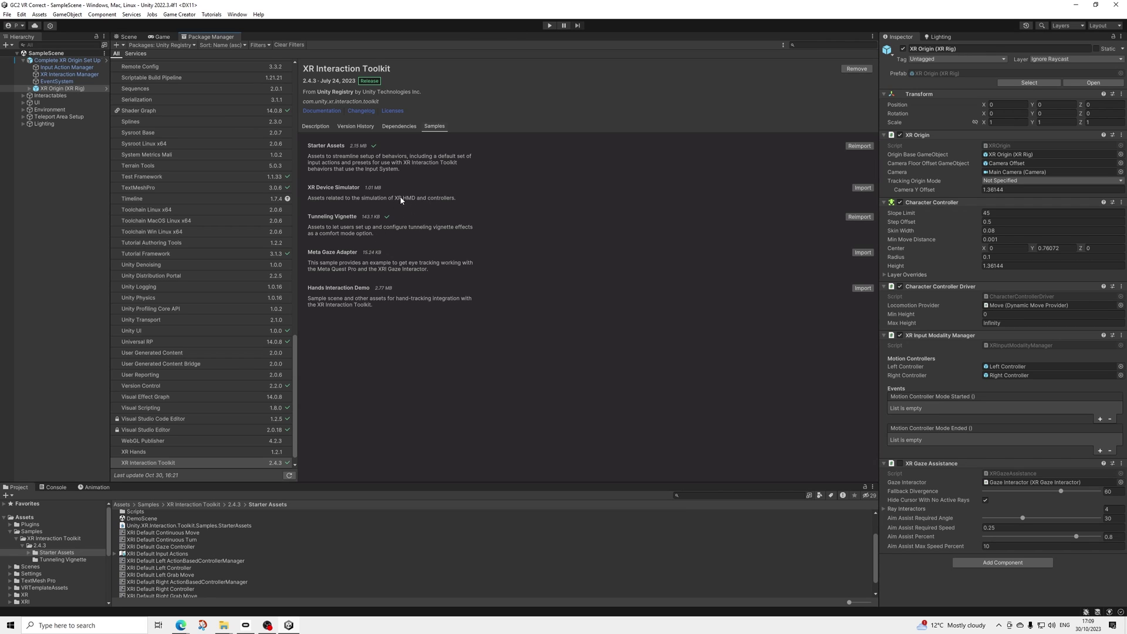
{"action": "left_click", "coordinate": [129, 36]}
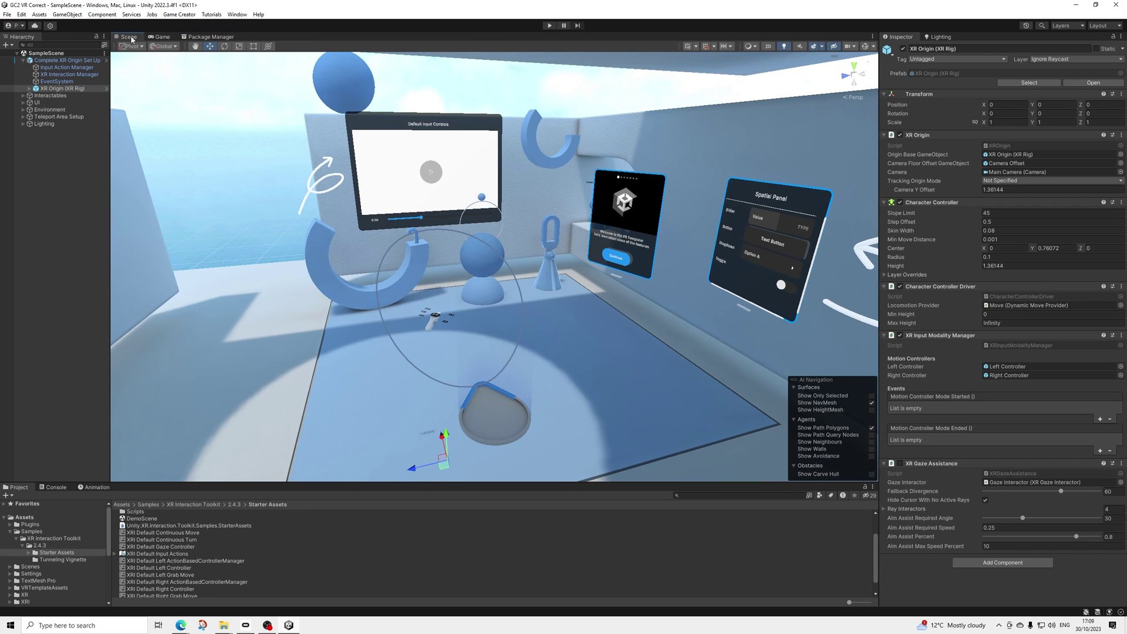
{"action": "middle_click_drag", "start_coordinate": [394, 240], "coordinate": [435, 245]}
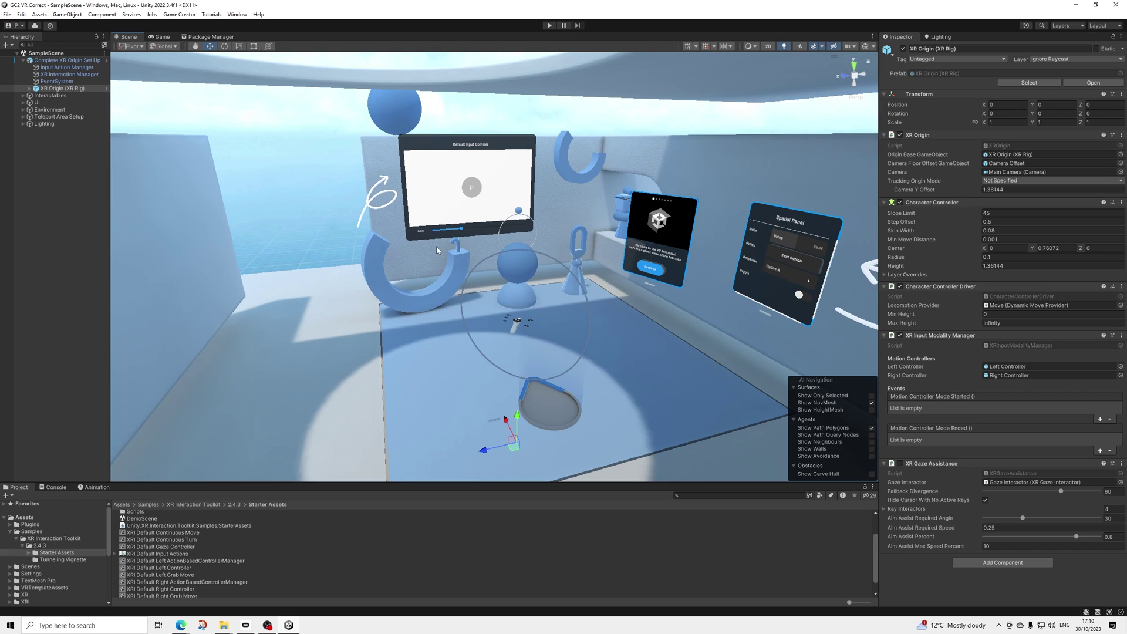
{"action": "left_click", "coordinate": [215, 37]}
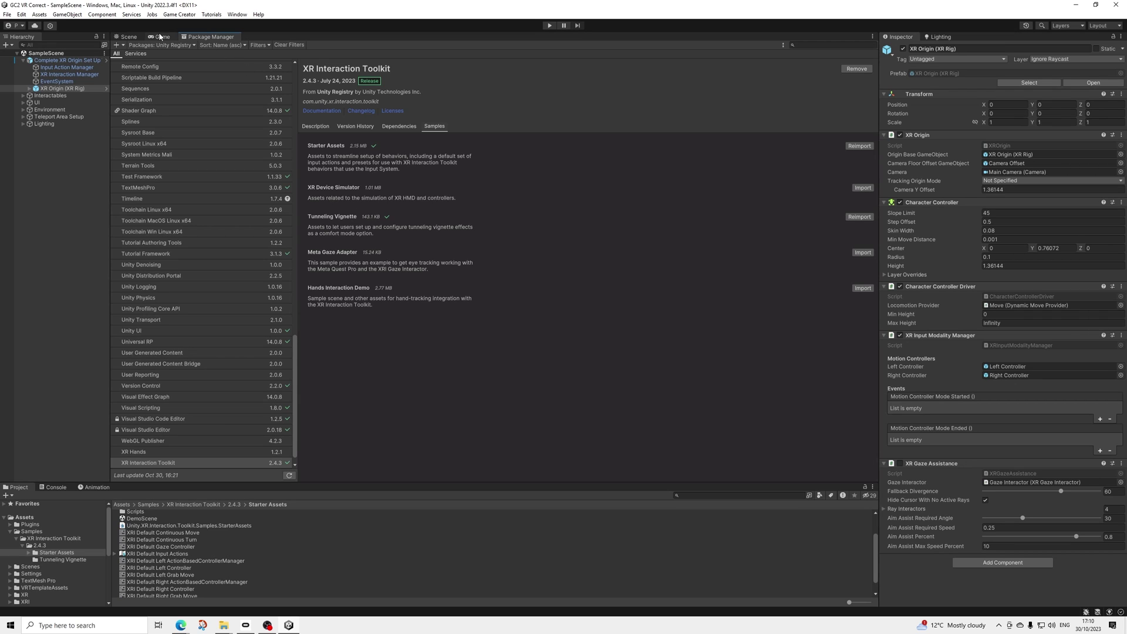
{"action": "left_click", "coordinate": [130, 37]}
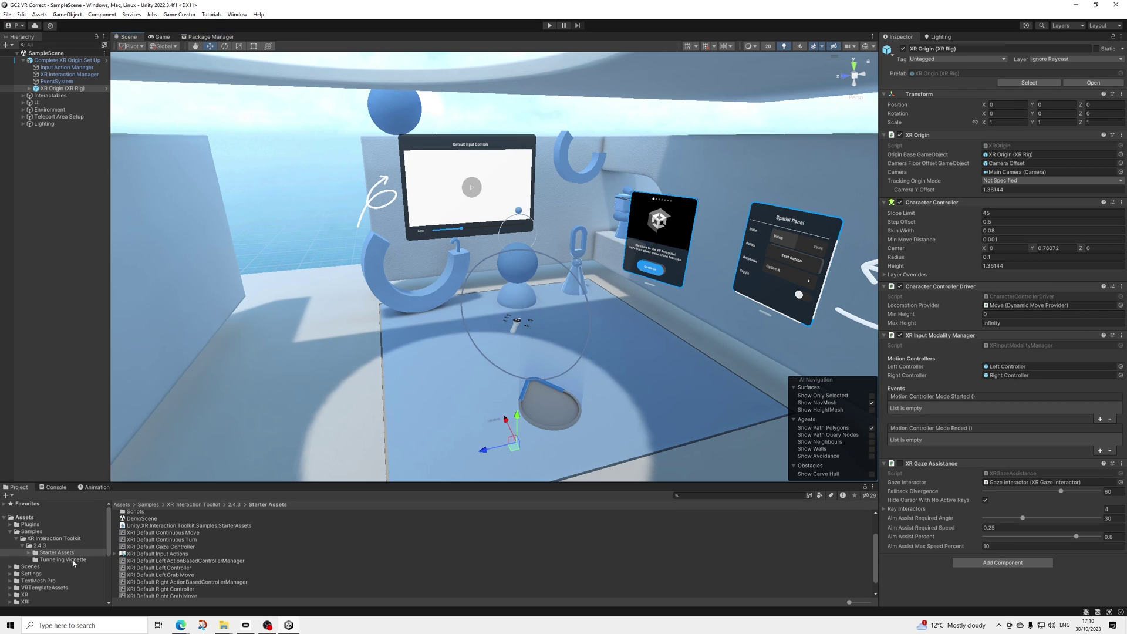
Check the imported Starter Assets sample with its DemoScene, and the neighbouring Tunneling Vignette folder
{"action": "scroll", "coordinate": [176, 575], "scroll_direction": "up", "scroll_amount": 3}
{"action": "left_click", "coordinate": [147, 556]}
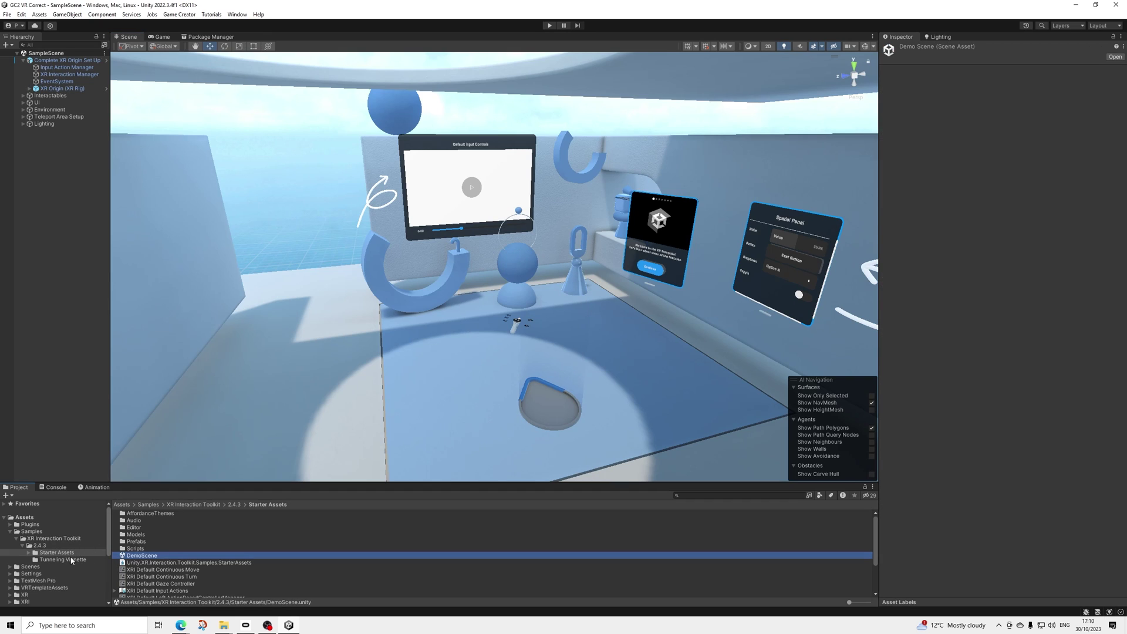
{"action": "left_click", "coordinate": [70, 559]}
{"action": "left_click", "coordinate": [59, 552]}
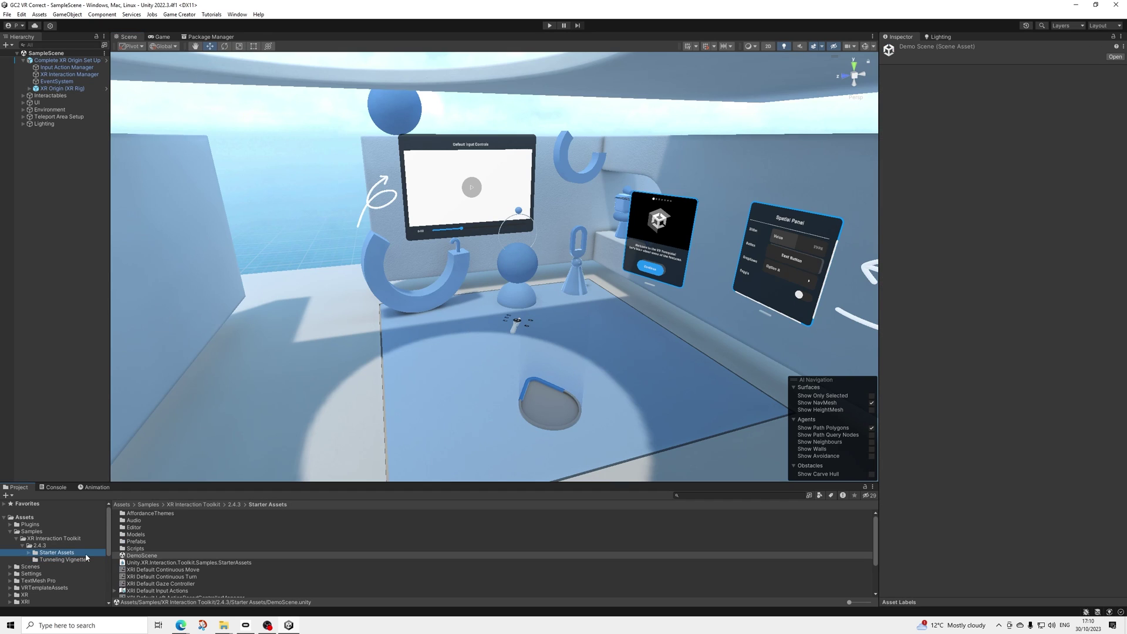